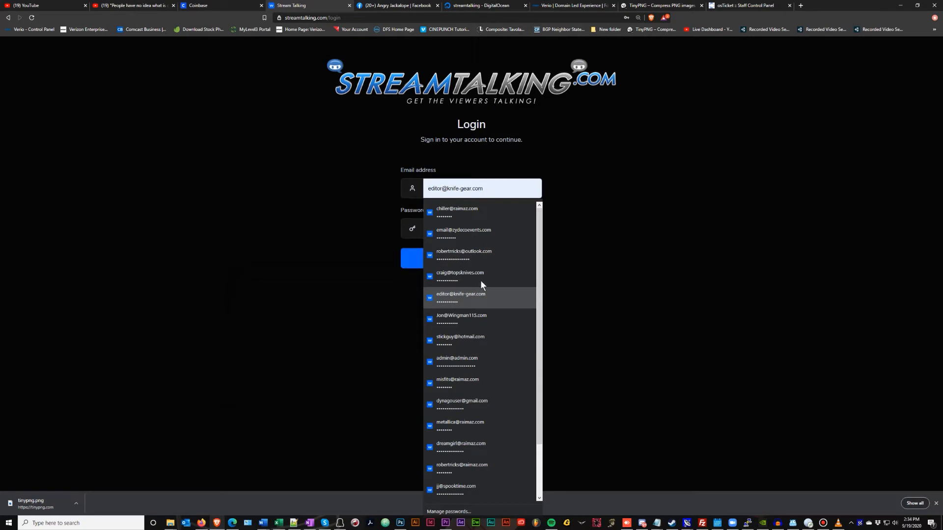
Sign in to the site using the account's saved email address and password.
click(471, 256)
click(483, 255)
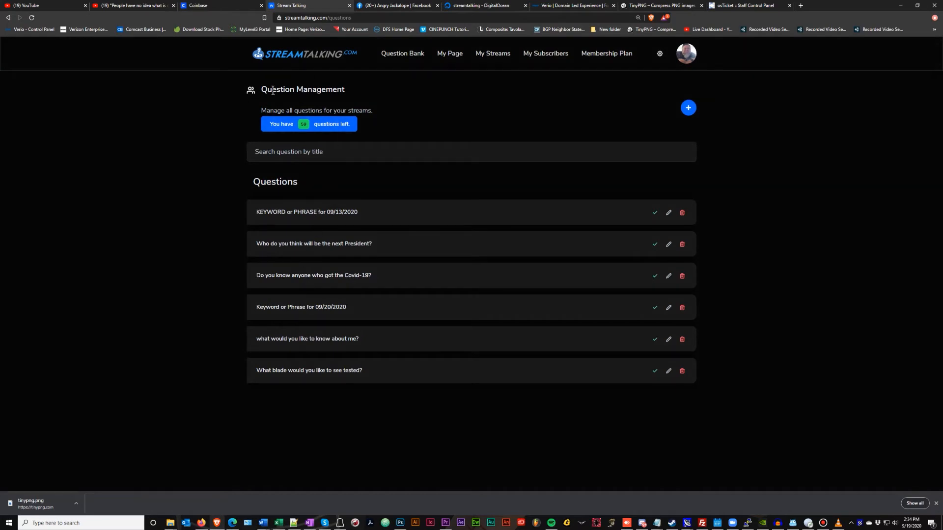
drag(271, 89, 363, 86)
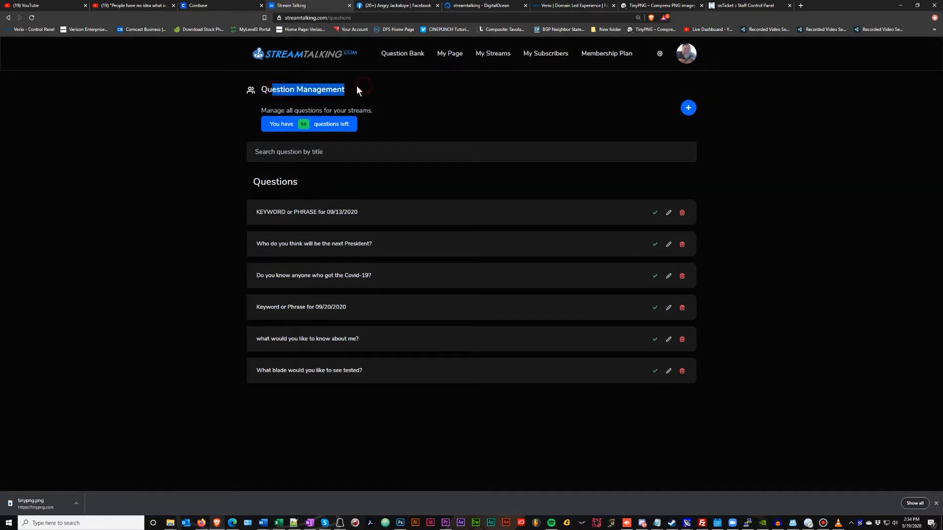
click(274, 93)
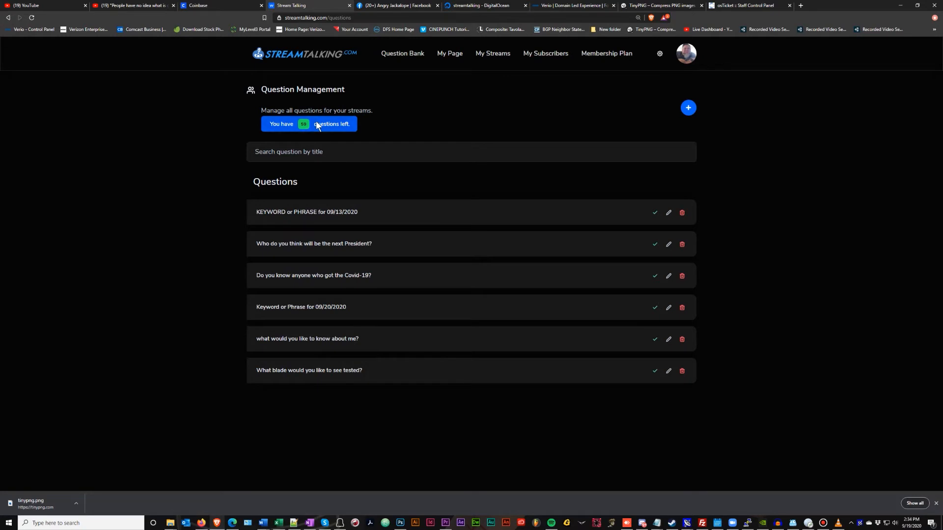
mouse_move(671, 92)
mouse_down()
mouse_move(690, 124)
mouse_move(674, 93)
mouse_move(697, 111)
mouse_move(659, 91)
mouse_up()
click(658, 91)
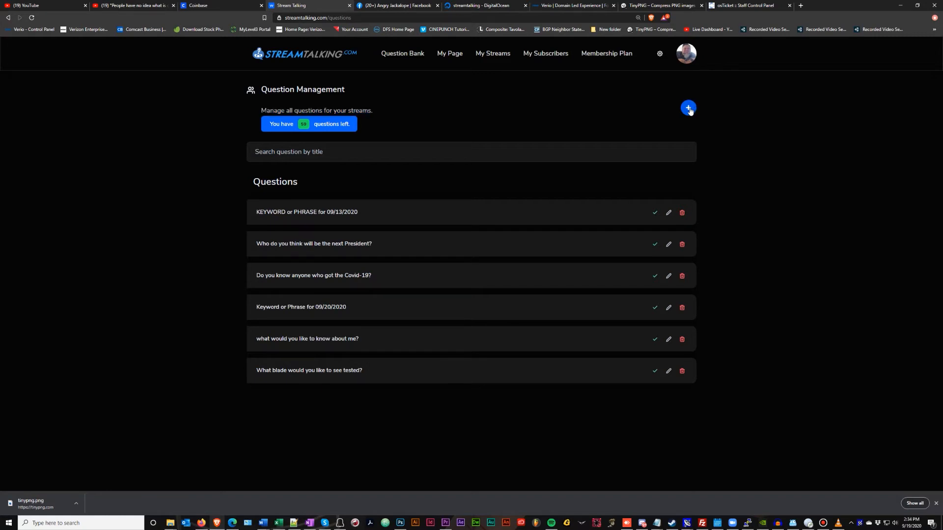
Examine the Single answer, Multi-Choice and Multi-Choice + Option fields of a new question, and close the form without saving.
click(689, 109)
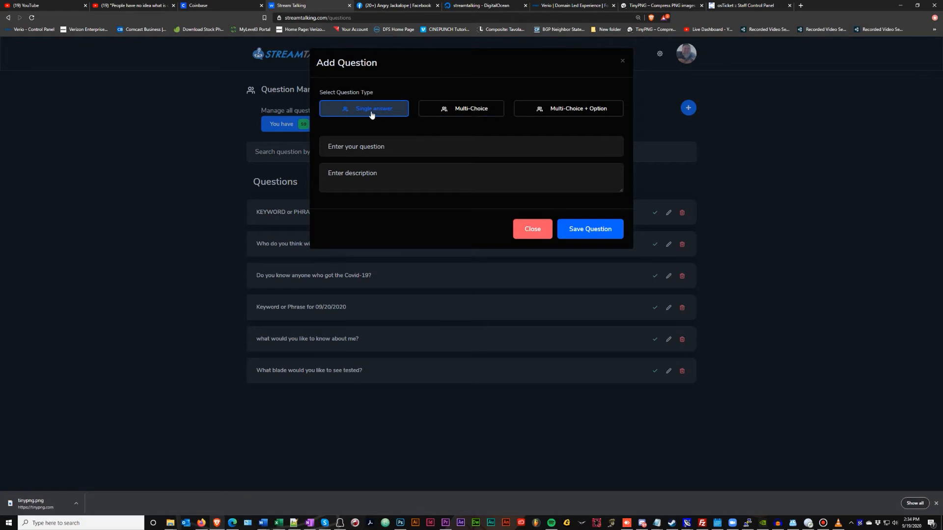
click(458, 109)
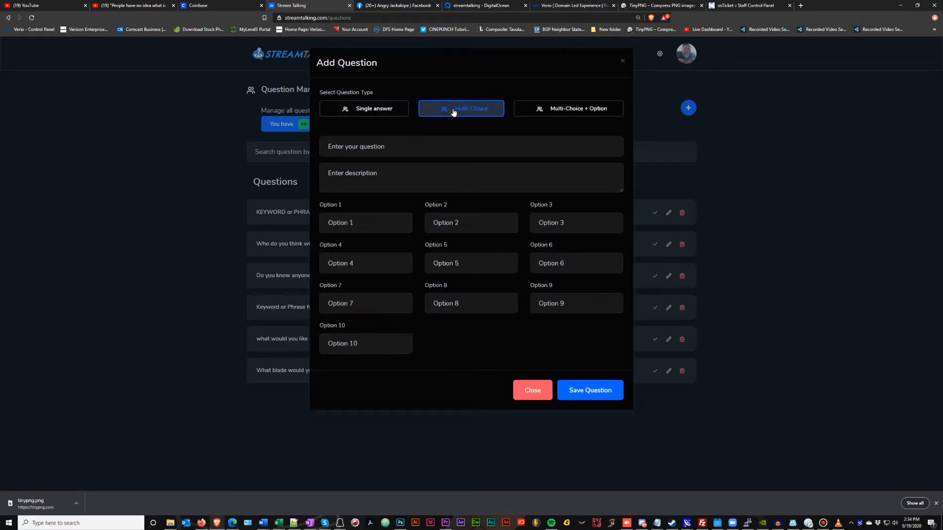
click(578, 109)
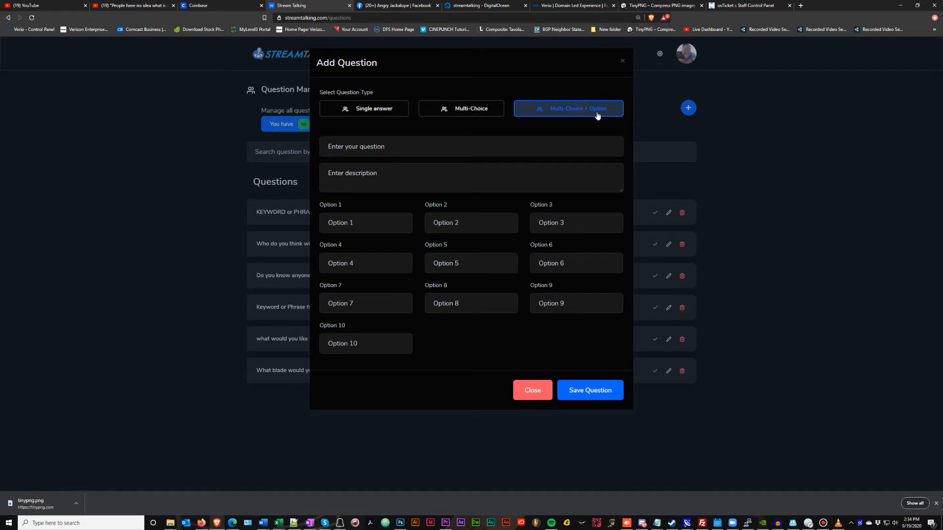
click(460, 117)
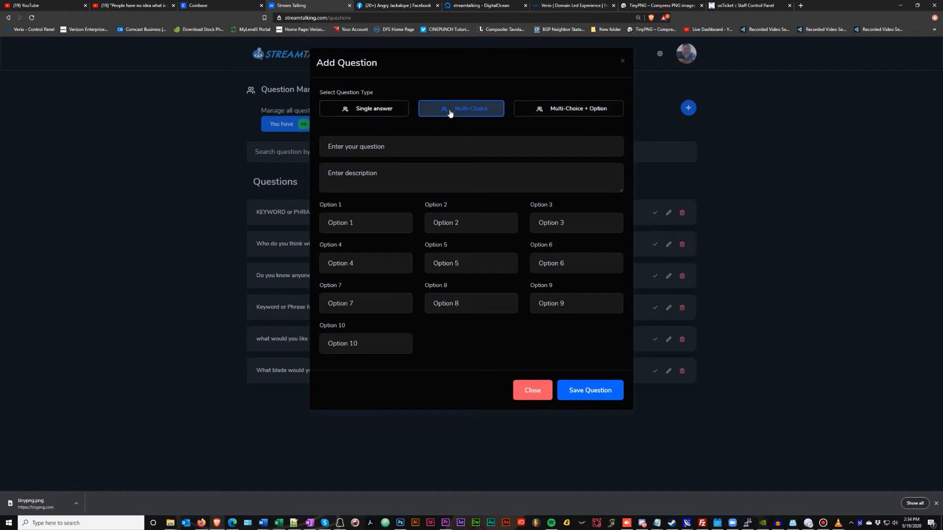
click(380, 109)
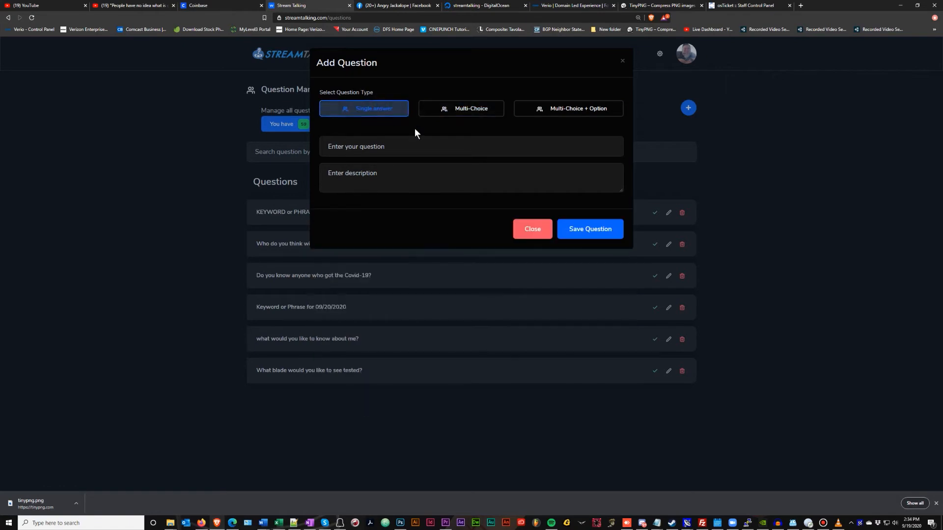
click(404, 147)
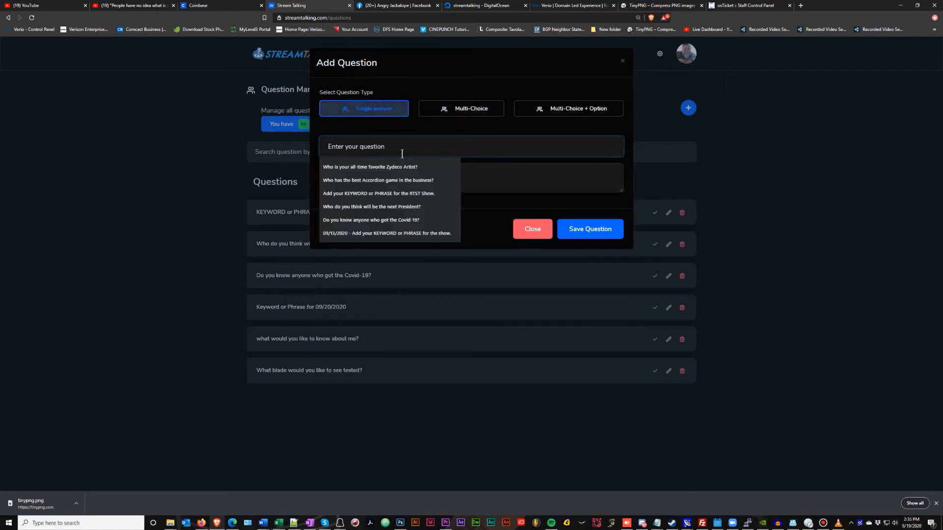
click(424, 126)
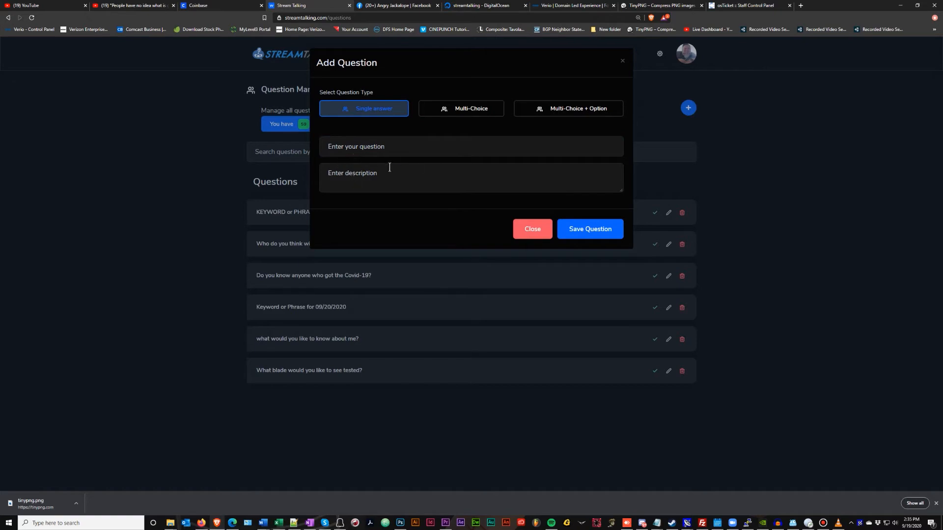
click(478, 111)
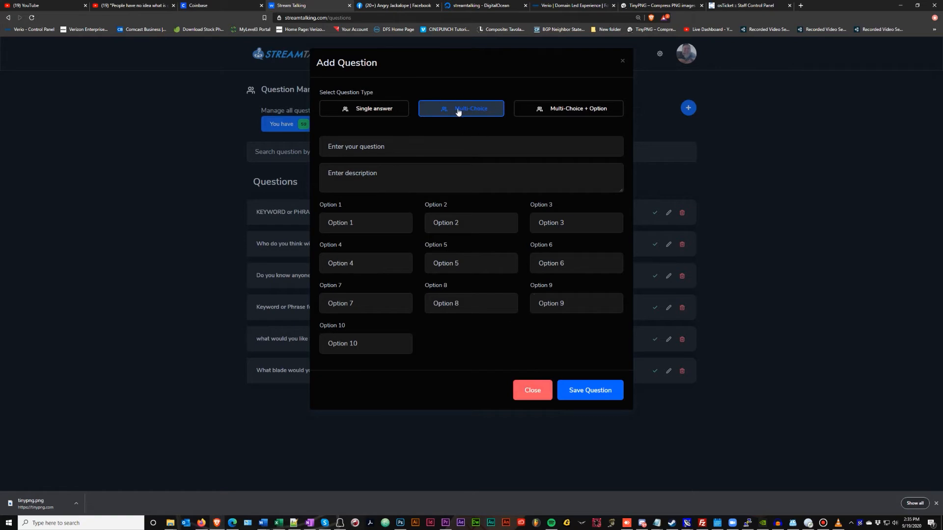
click(374, 109)
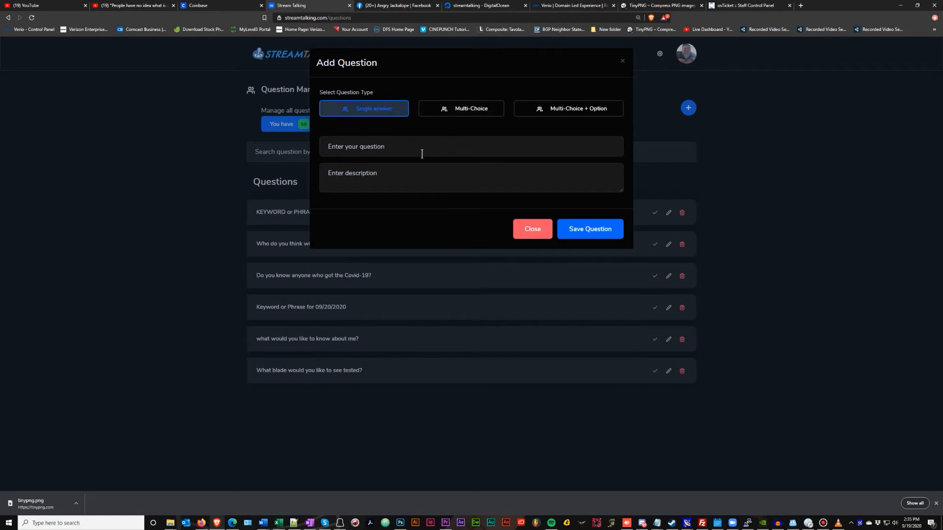
click(532, 229)
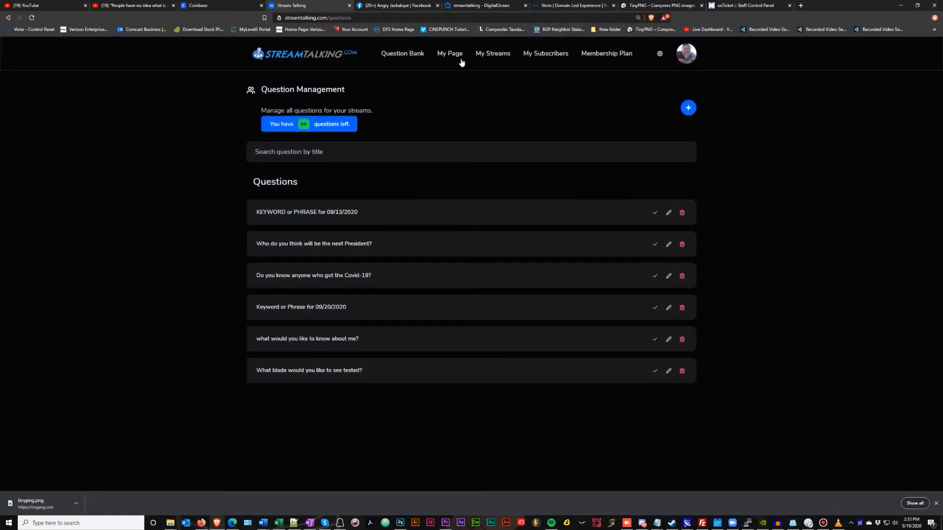
Open the Angry Jackalope Show stream and show the viewer answers to "What blade would you like to see tested?".
click(483, 57)
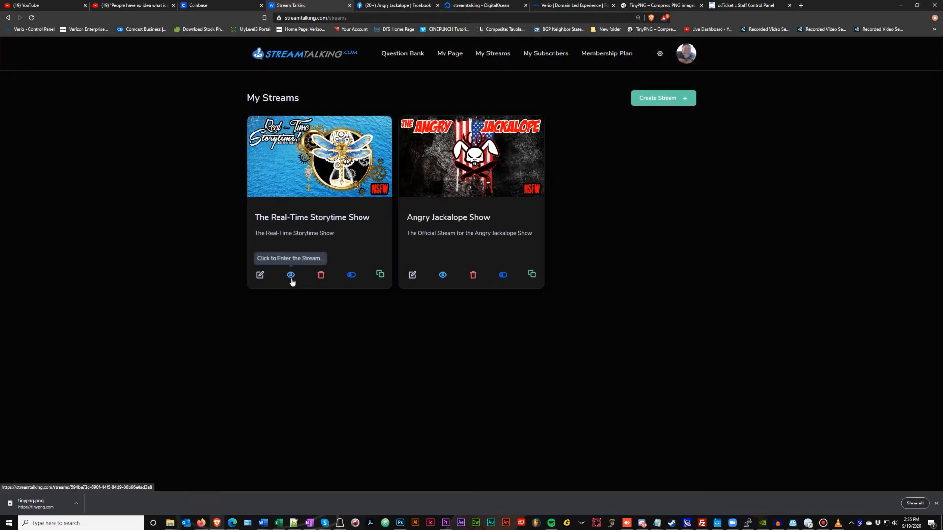
click(442, 276)
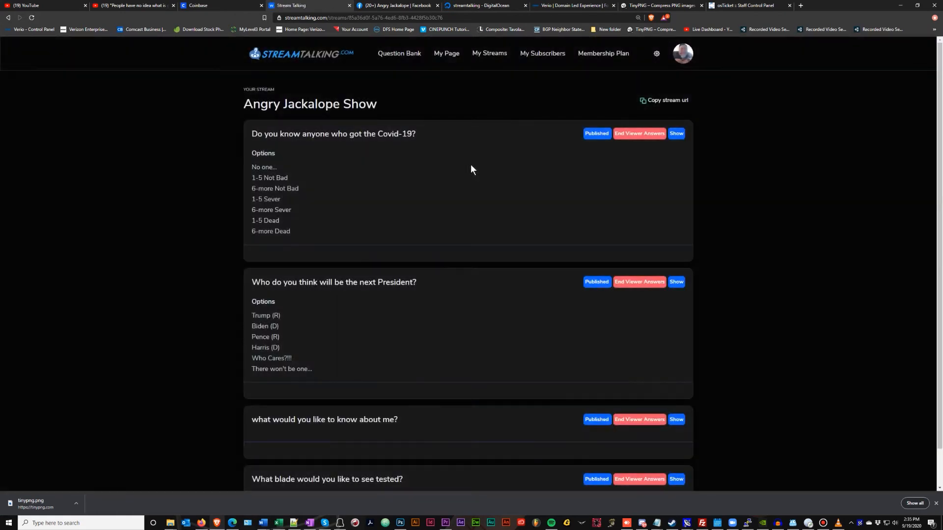
scroll(491, 200, down, 1)
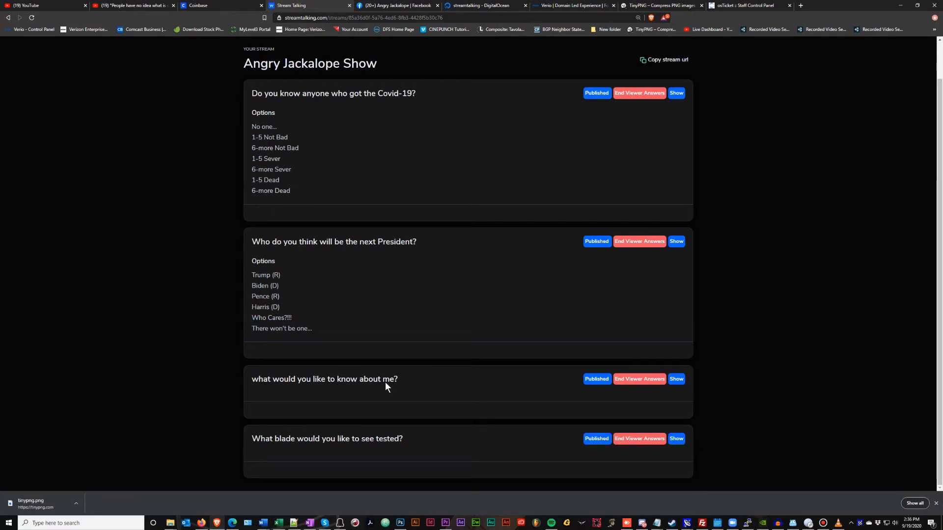
click(676, 438)
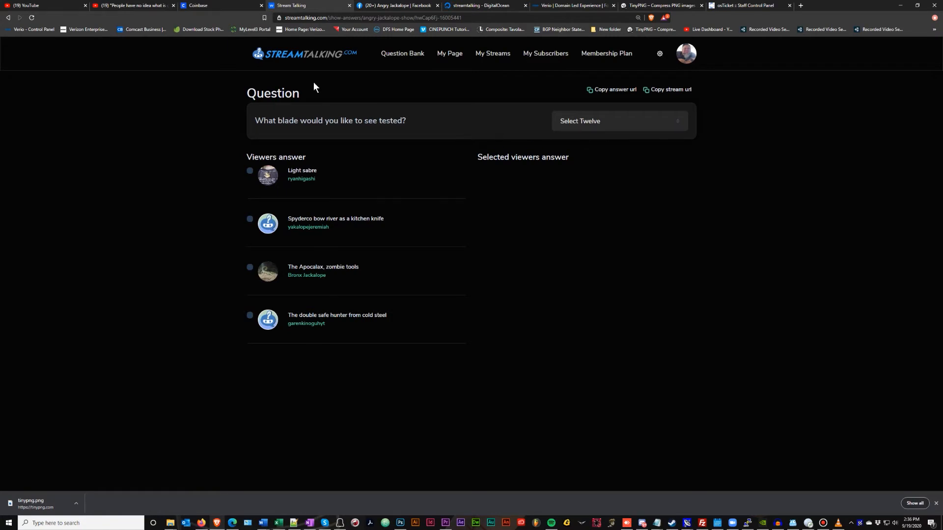
Individually select the Spyderco bow river, Apocalax and double safe hunter viewer answers, and save the selection.
click(591, 123)
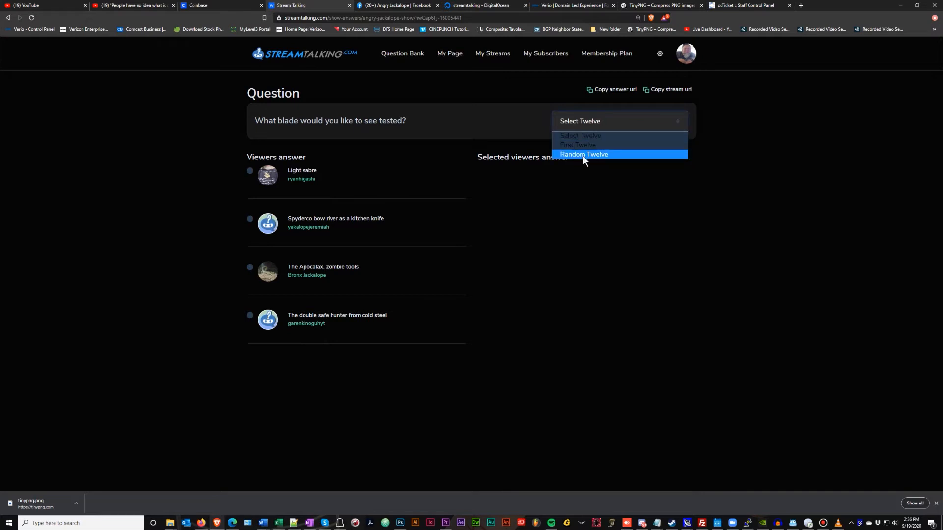
click(582, 136)
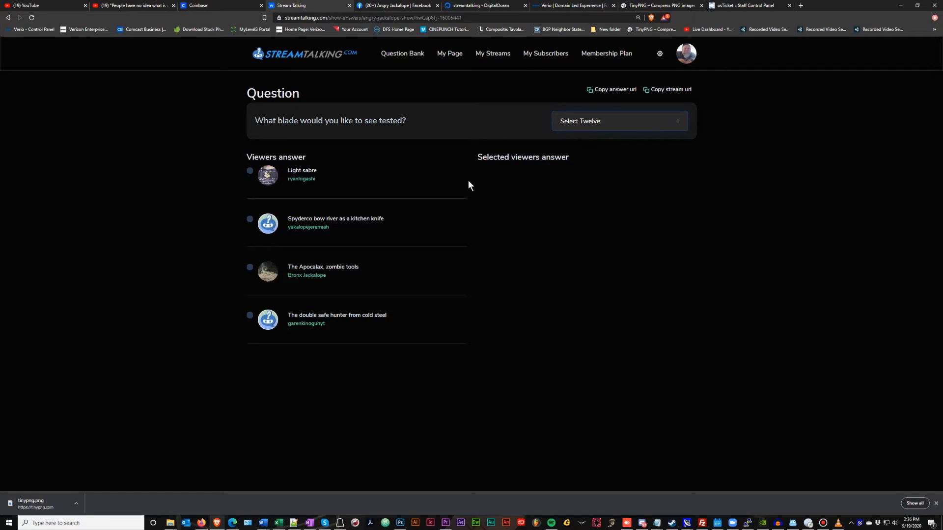
click(250, 219)
click(250, 268)
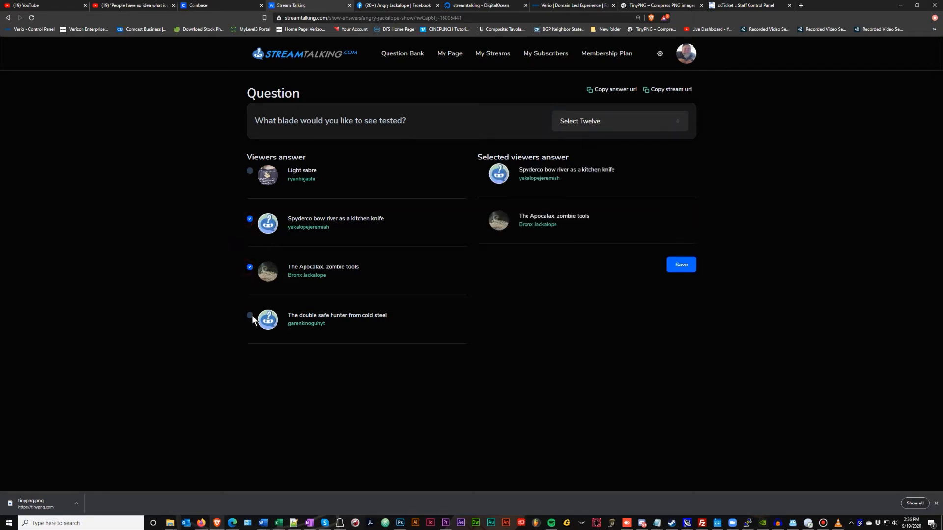
click(249, 316)
click(681, 311)
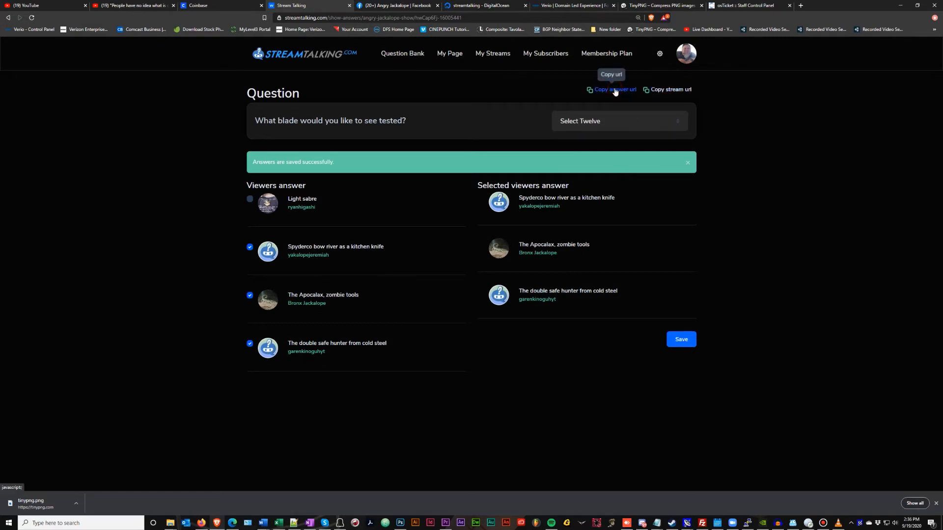
Open the blade question's answer URL in a new browser tab.
click(800, 5)
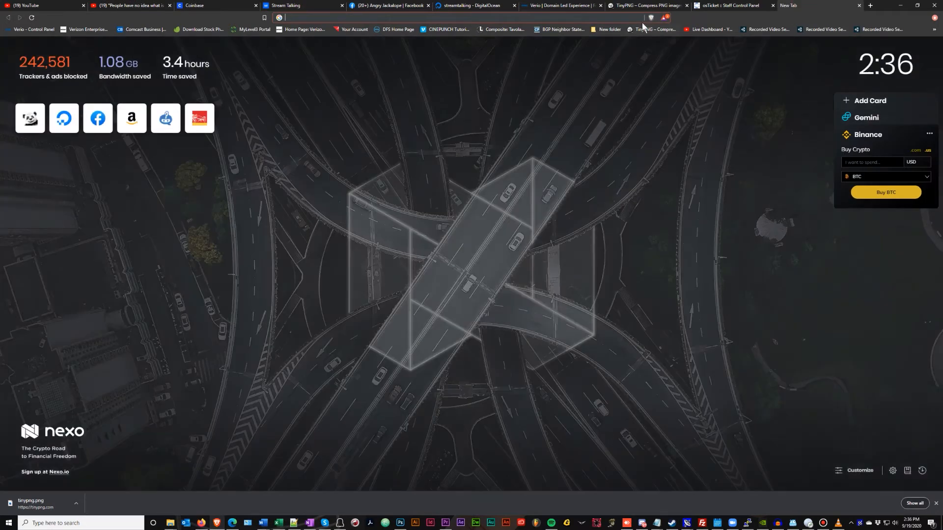
click(530, 15)
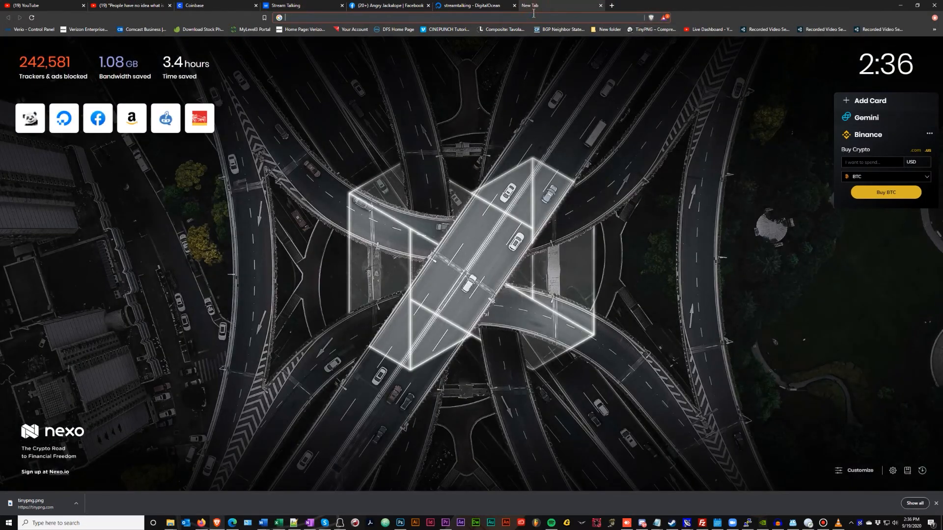
text(streamtalking.com/RobertRRicks/angry-jackalope-show/hwCap6Fj-16005441)
key(Return)
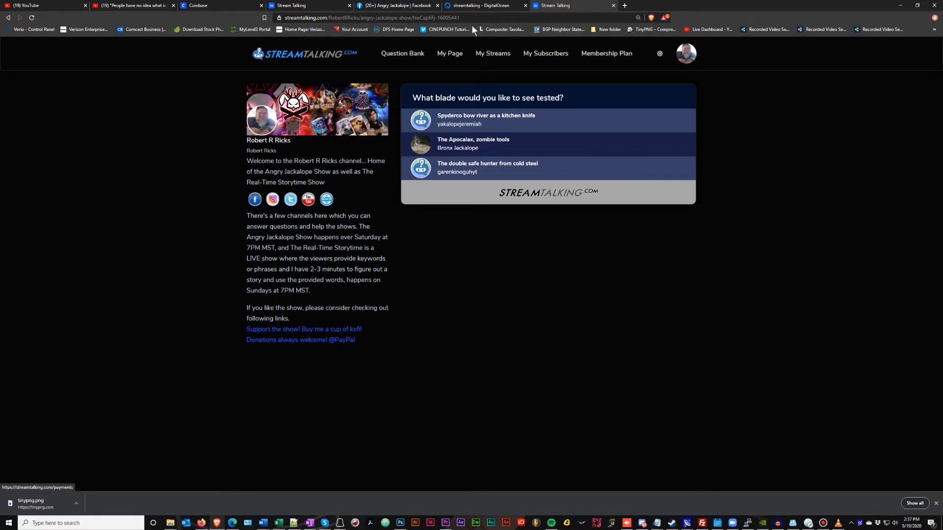
Return to the question's management page and open its stream URL in another new tab.
click(304, 6)
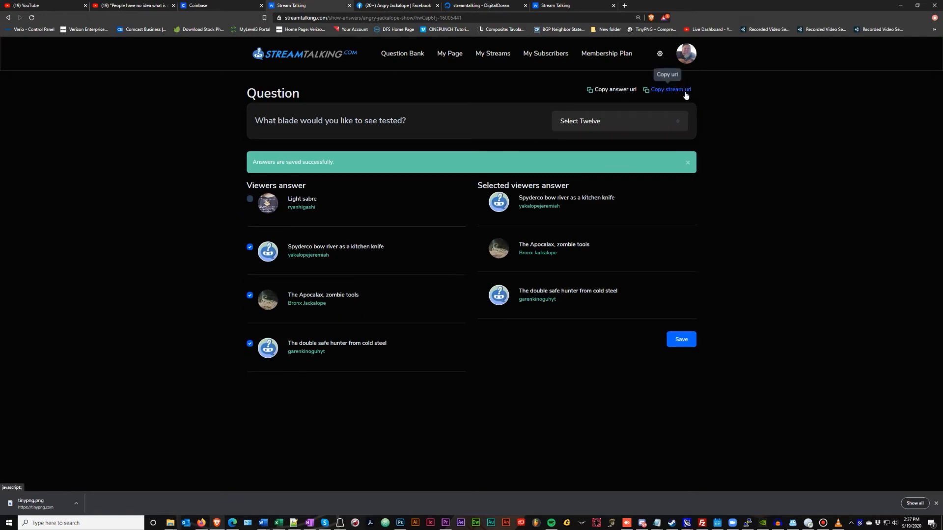
click(625, 6)
text(https://streamtalking.com/streamers/angry-jackalope-show/hwCap6Fj-16005441)
key(Return)
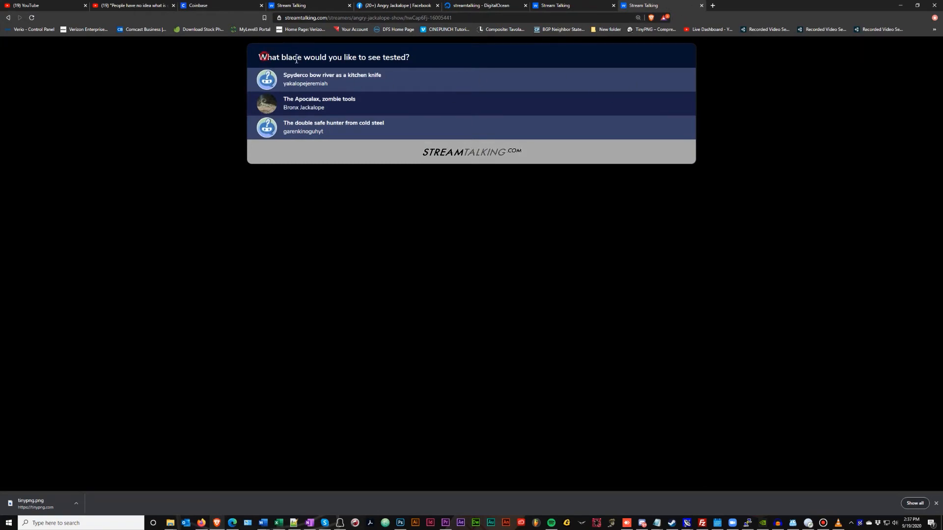
Highlight the question title on the stream page and copy the page's web address.
drag(266, 56, 448, 57)
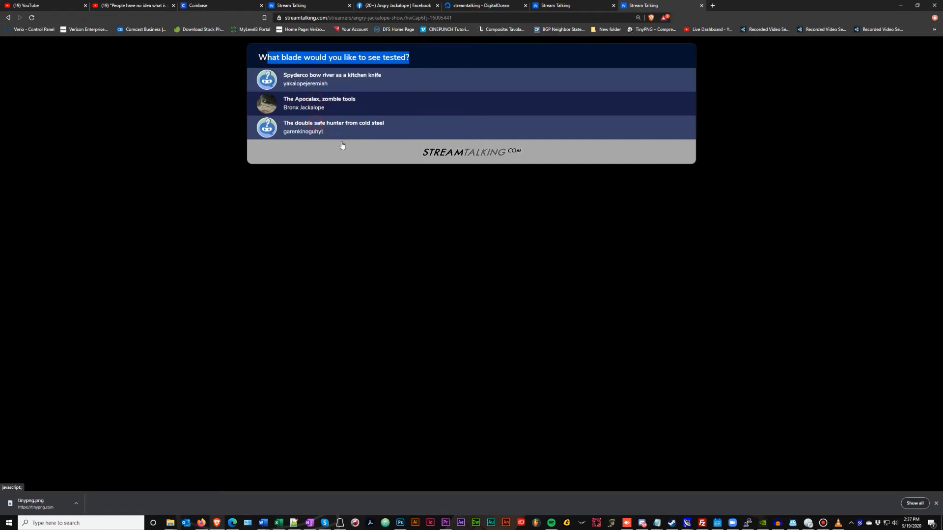
click(330, 18)
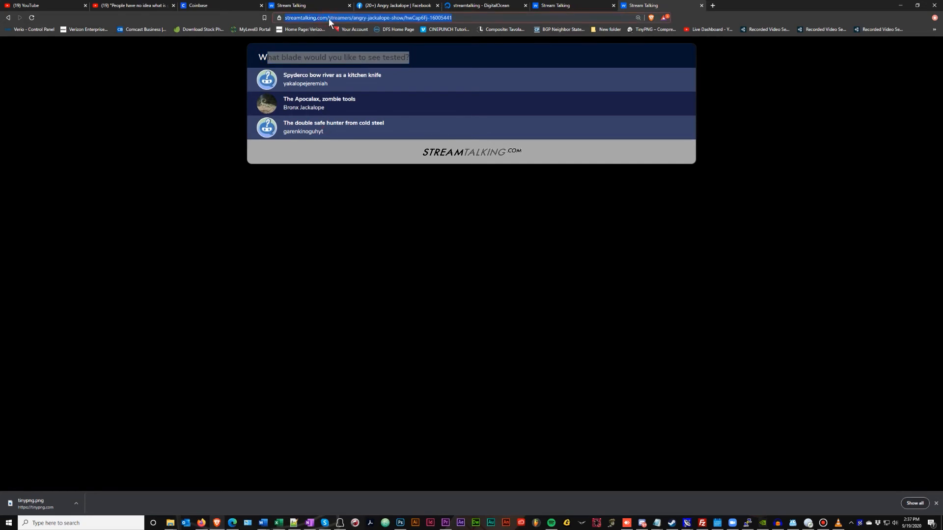
right_click(390, 17)
click(425, 57)
click(472, 202)
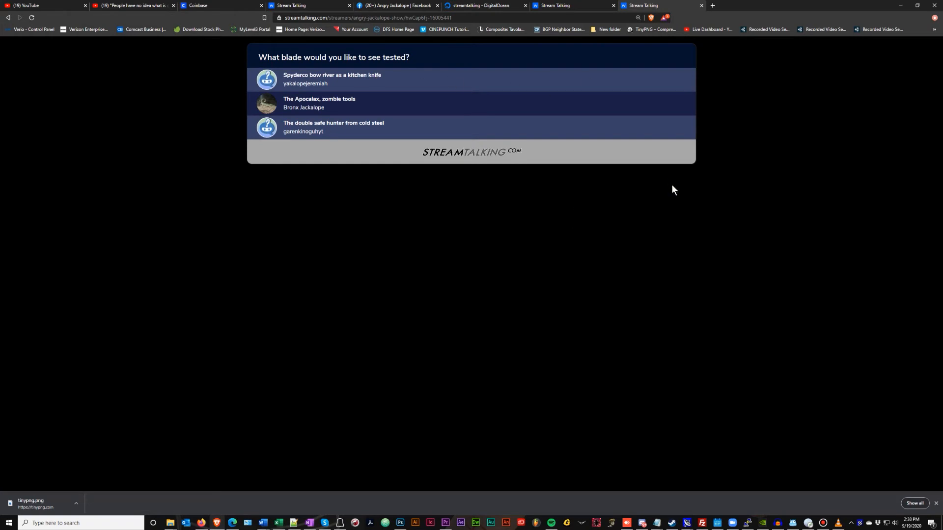
View the stream page in full screen with the download bar dismissed, and exit full screen.
key(F11)
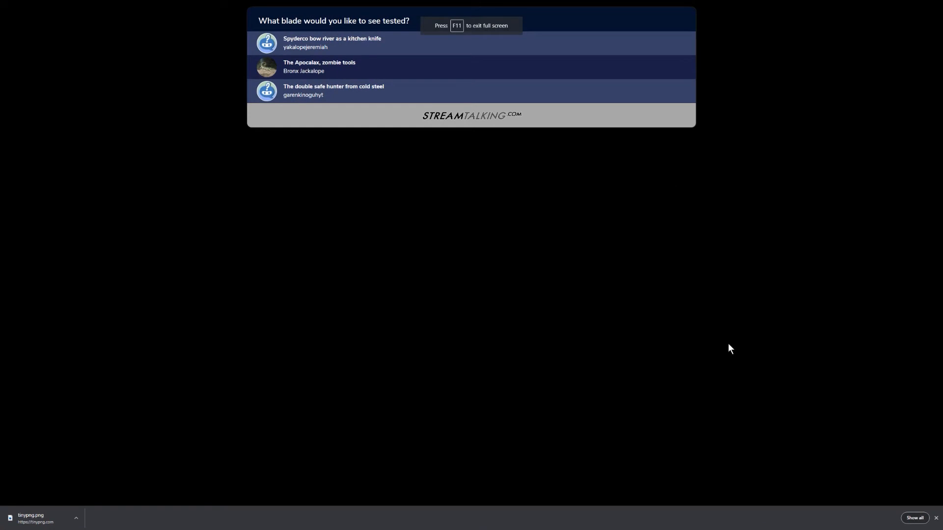
click(936, 518)
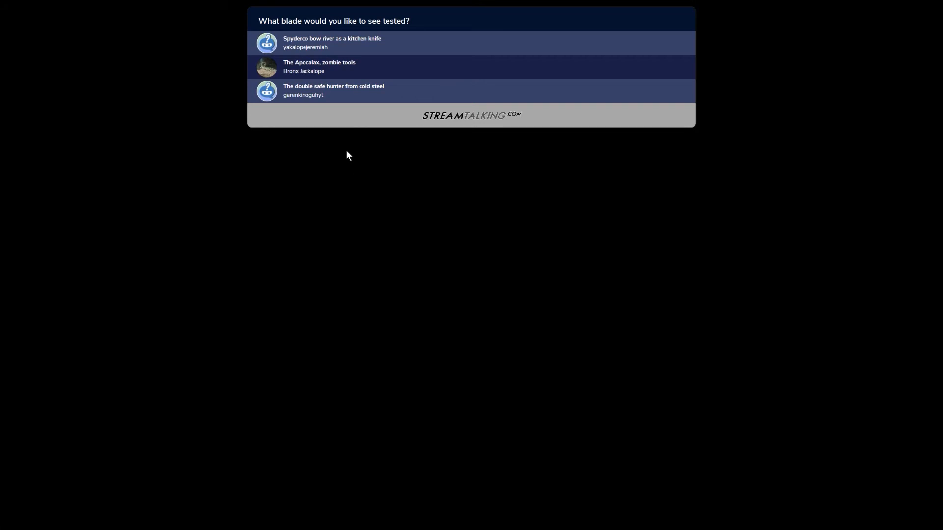
key(F11)
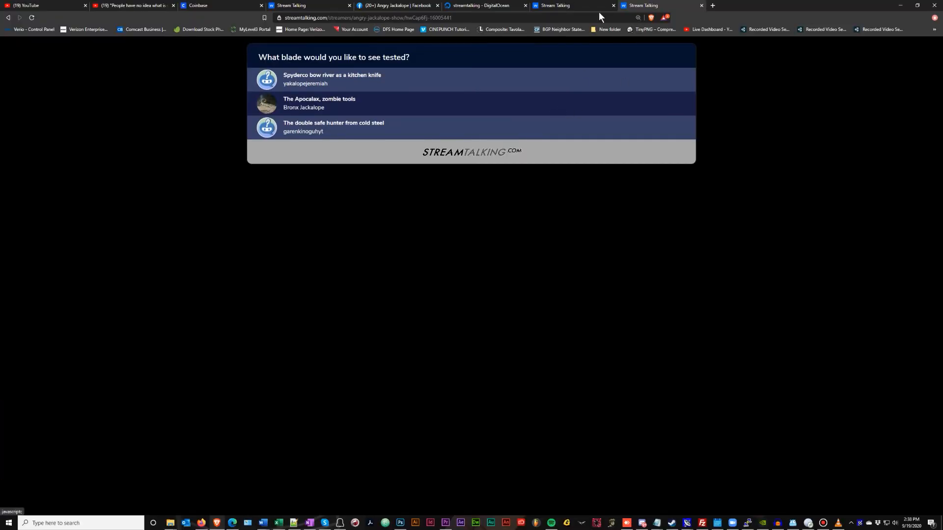
Revisit the public answer page and go back to the question's viewer answer selection.
click(584, 5)
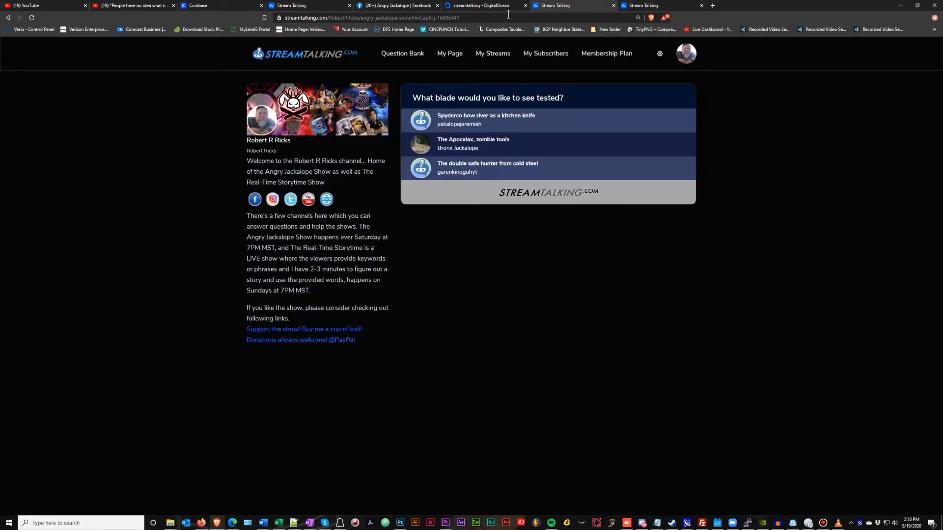
click(302, 7)
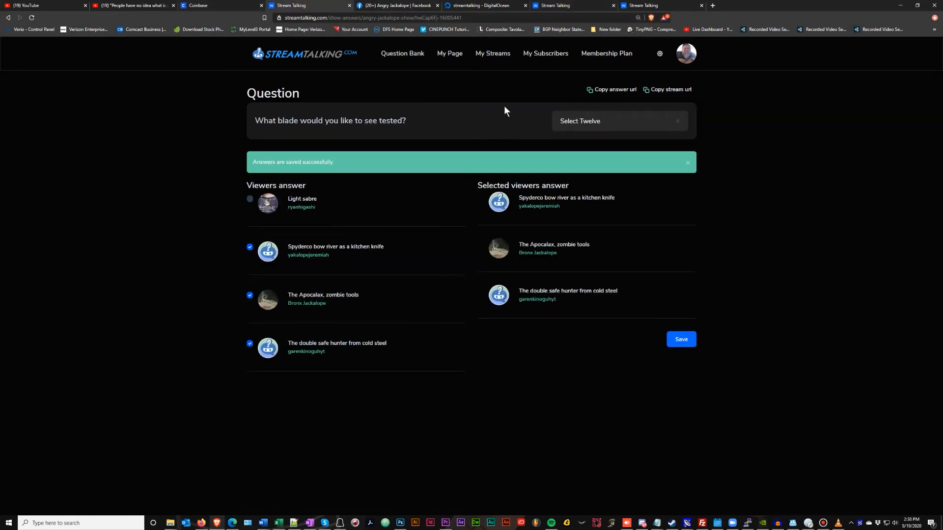
Open the Angry Jackalope Show stream and show the results for "Do you know anyone who got the Covid-19?".
click(507, 54)
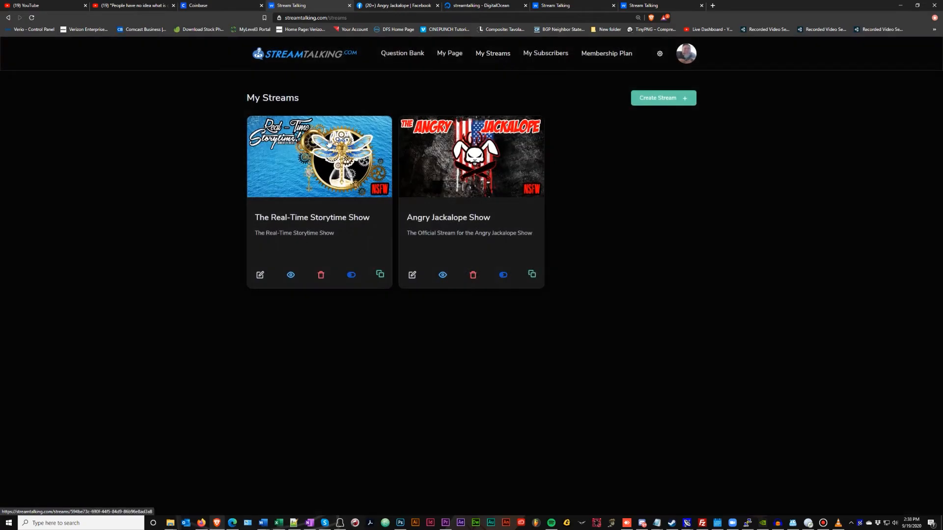
click(443, 275)
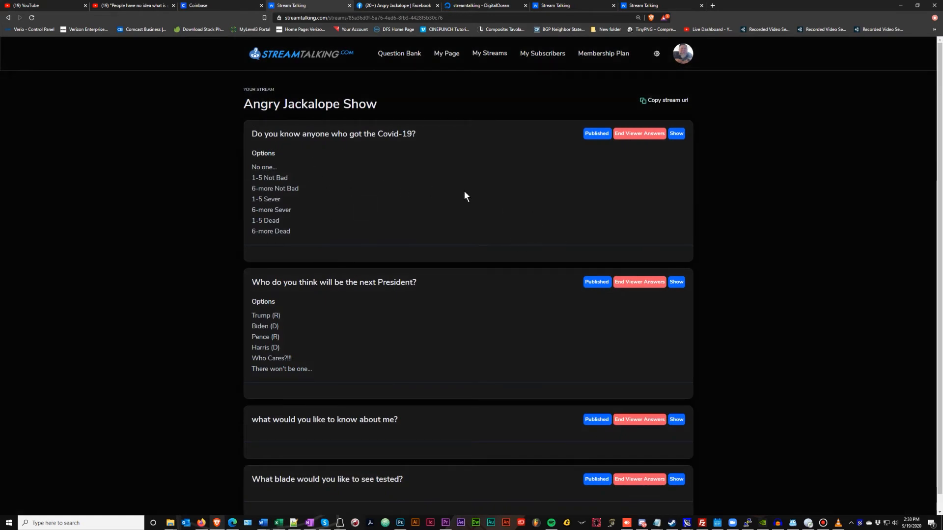
click(676, 134)
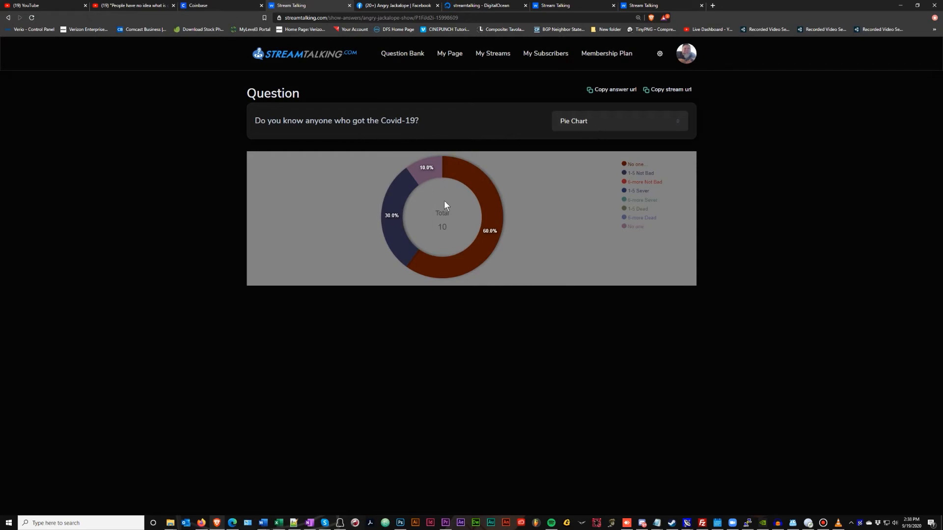
Inspect the slices of the question's pie chart and change the result display to Bar Chart.
mouse_move(488, 256)
mouse_move(396, 214)
mouse_move(421, 166)
mouse_move(486, 202)
click(574, 124)
click(578, 146)
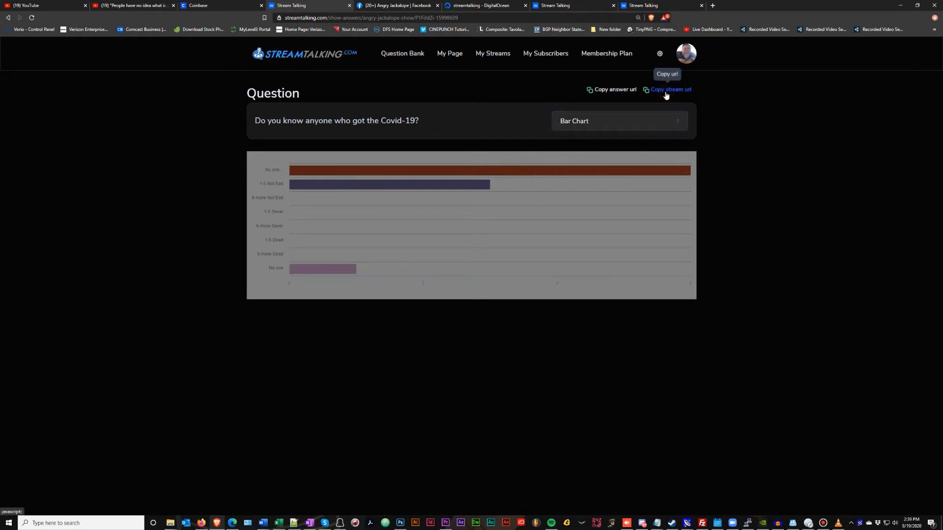
Open the Covid-19 question's copied stream URL in a new browser tab.
click(713, 5)
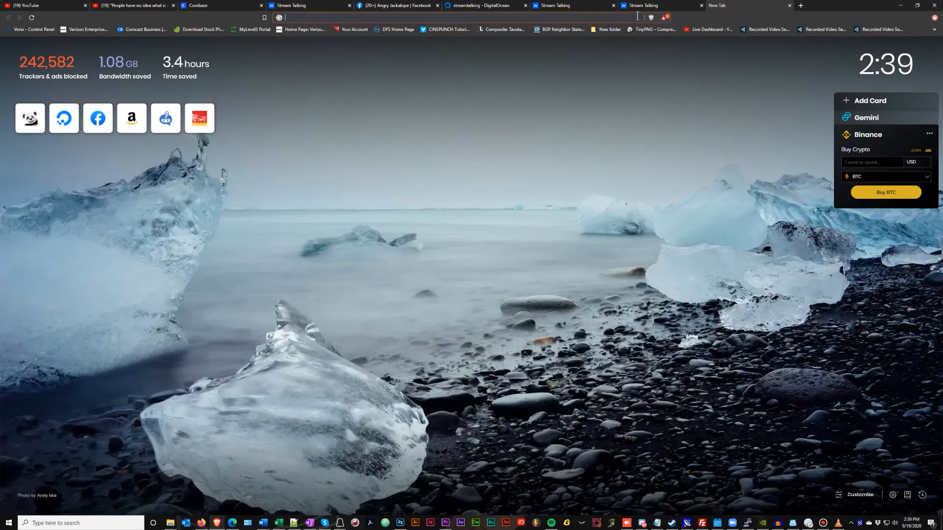
key(ctrl+v)
key(Return)
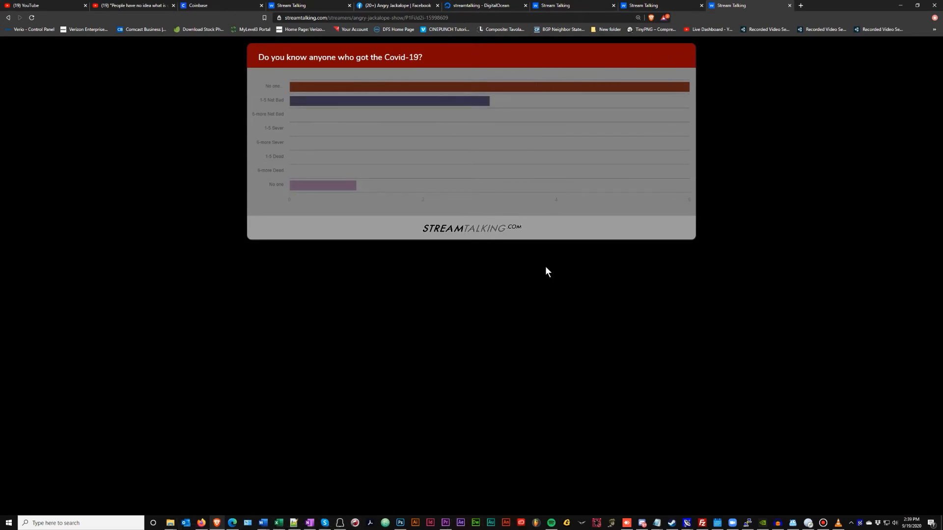
View the stream page's bar chart in full screen, inspect its bars, and exit full screen.
key(F11)
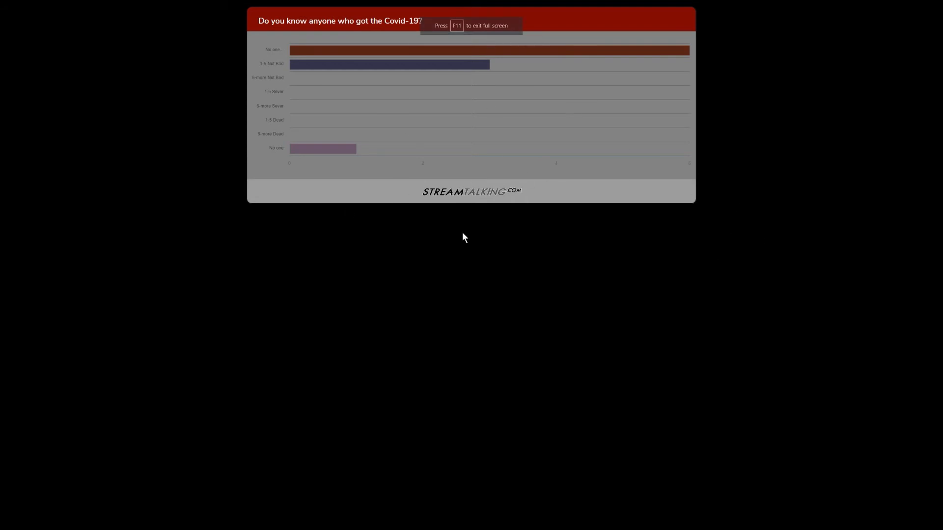
mouse_move(333, 151)
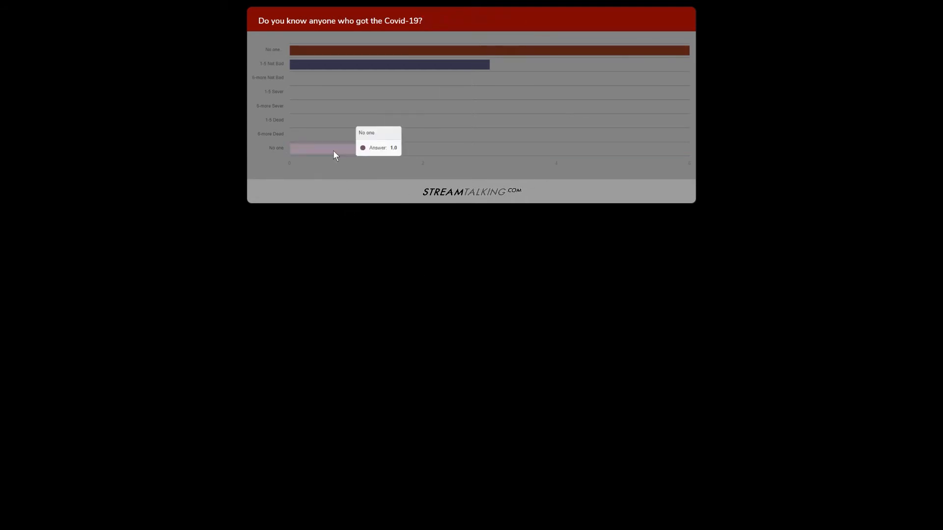
mouse_move(369, 51)
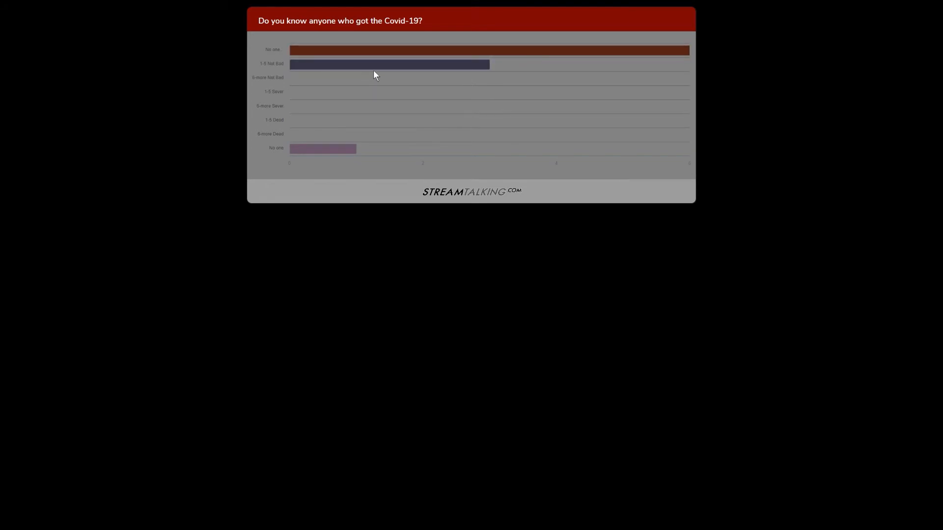
key(F11)
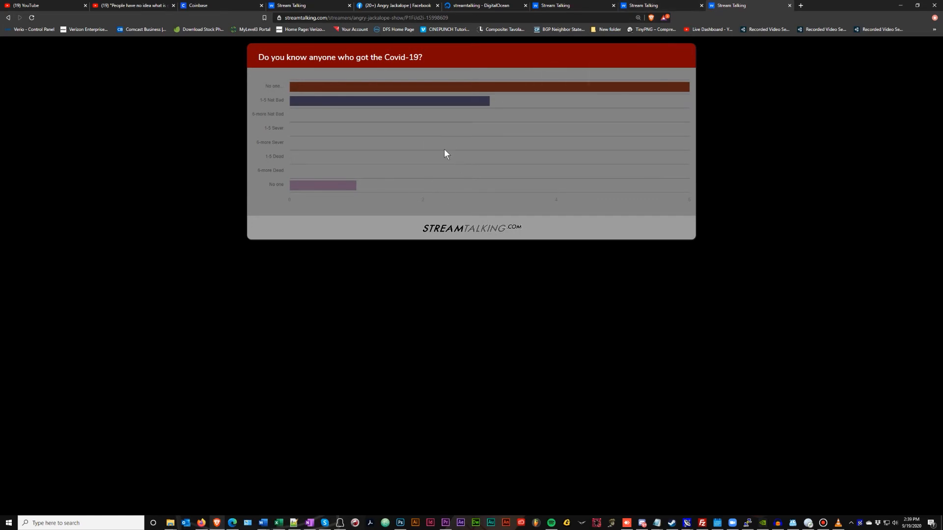
Set the Covid-19 question's result display back to Pie Chart and reload its stream page.
click(292, 7)
click(577, 121)
click(584, 140)
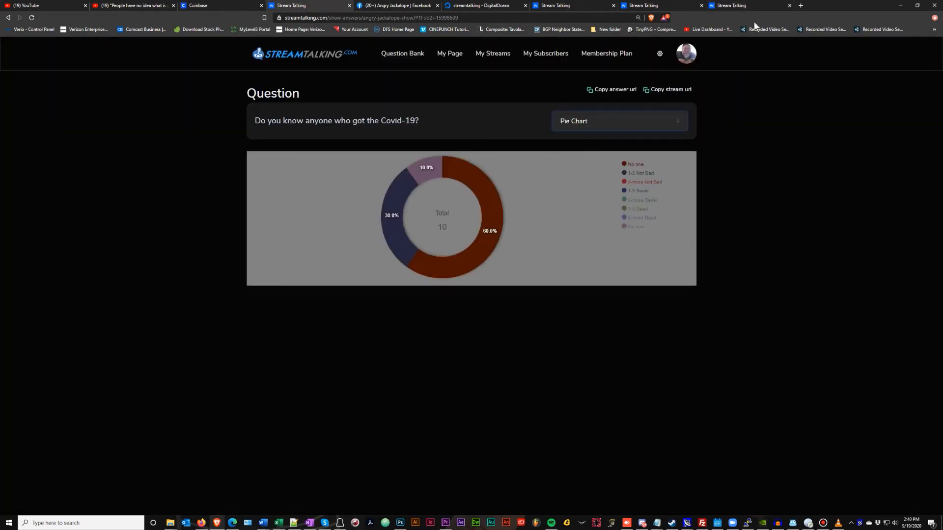
click(738, 5)
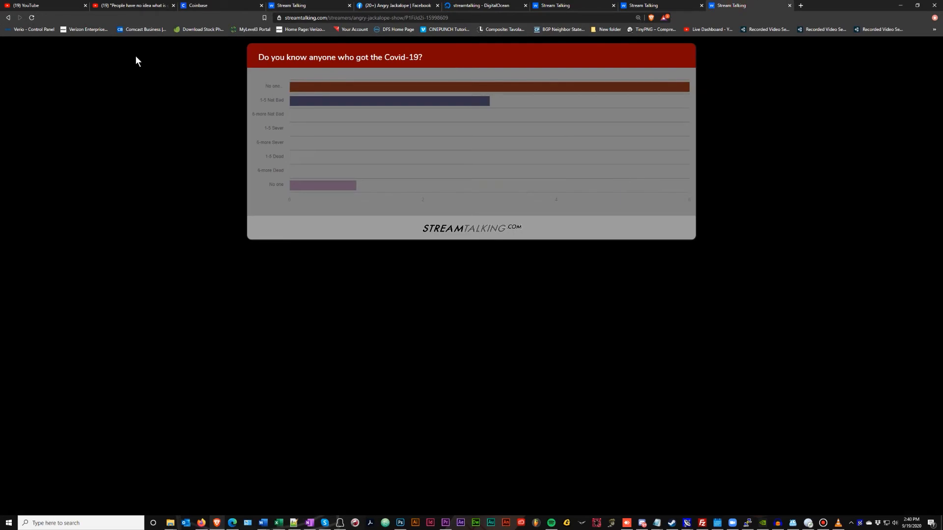
click(33, 17)
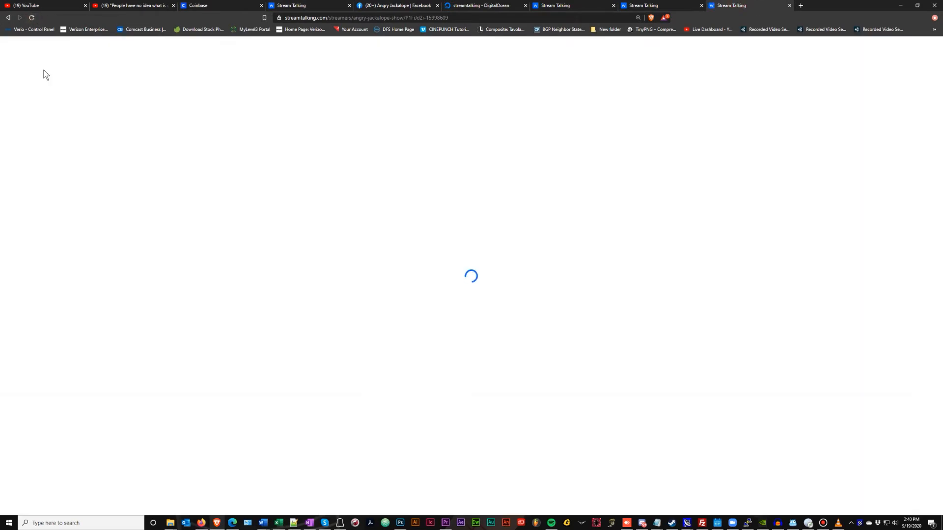
mouse_move(393, 142)
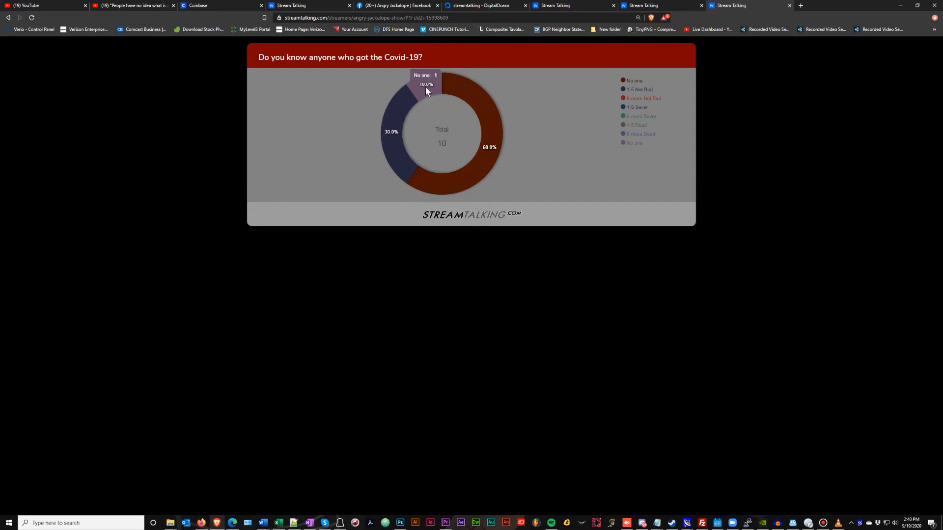
Open the account's profile settings from the management page and highlight the Standard Question Color Scheme heading.
click(303, 5)
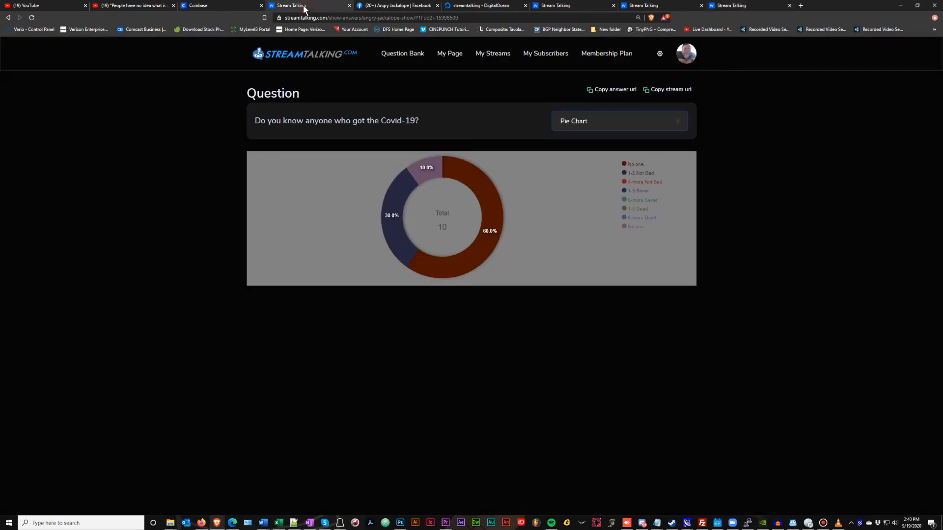
click(660, 54)
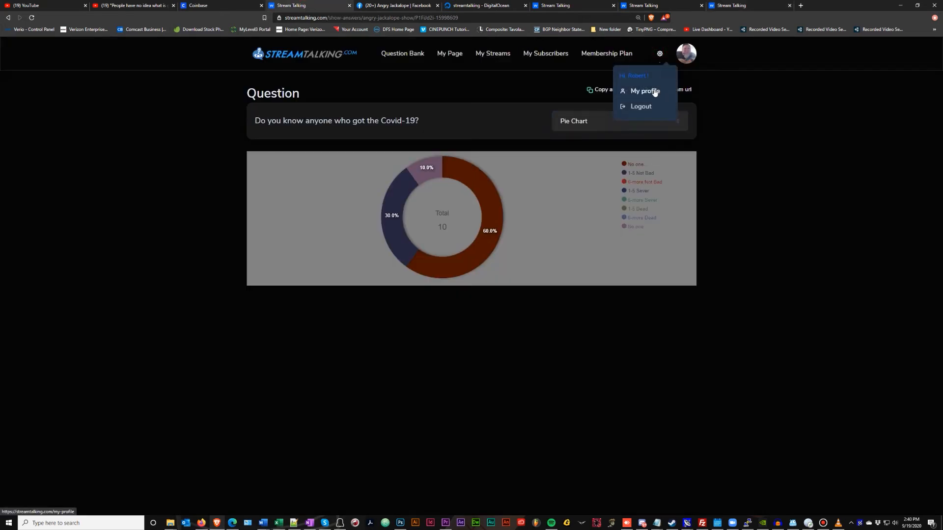
click(654, 91)
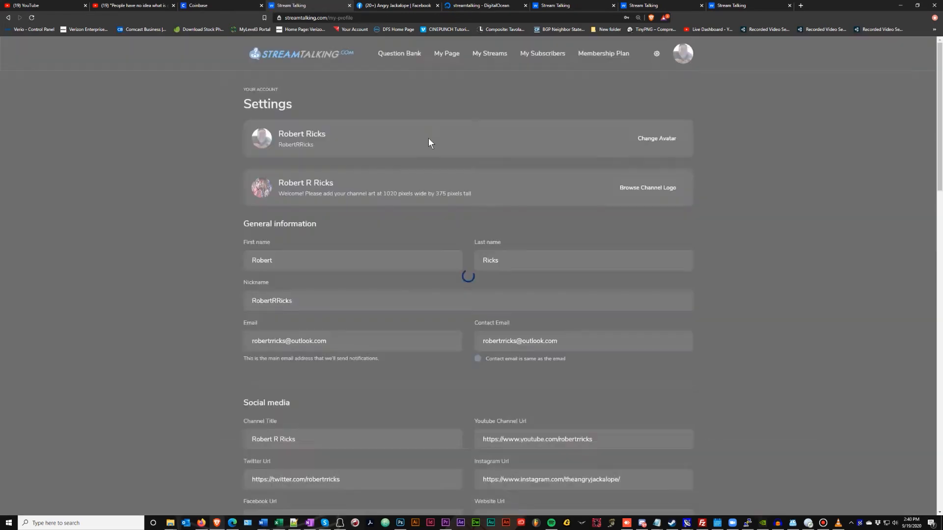
scroll(377, 172, down, 1)
scroll(377, 169, down, 10)
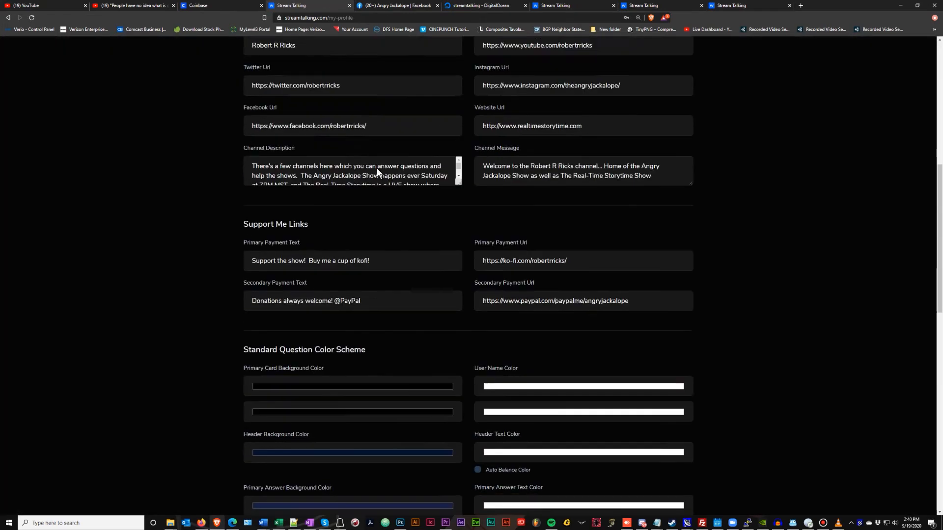
scroll(377, 170, down, 1)
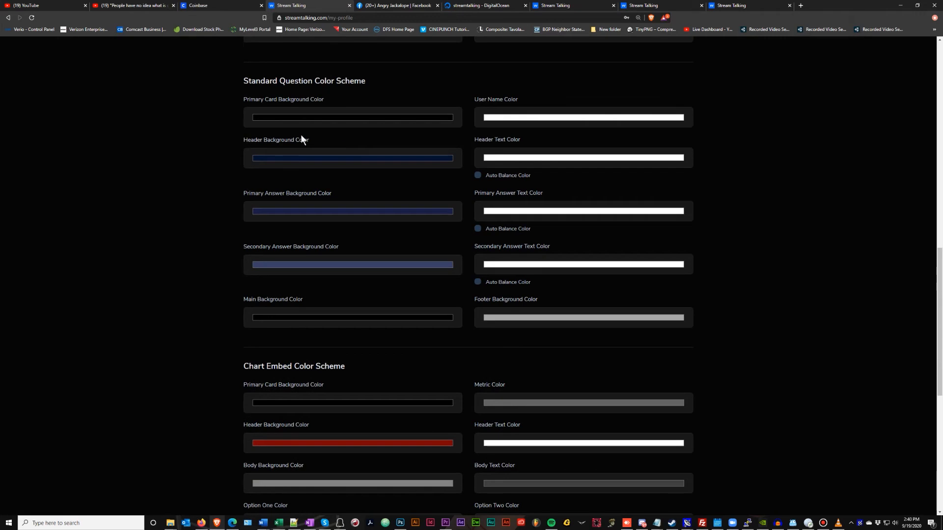
double_click(243, 80)
drag(304, 75, 368, 73)
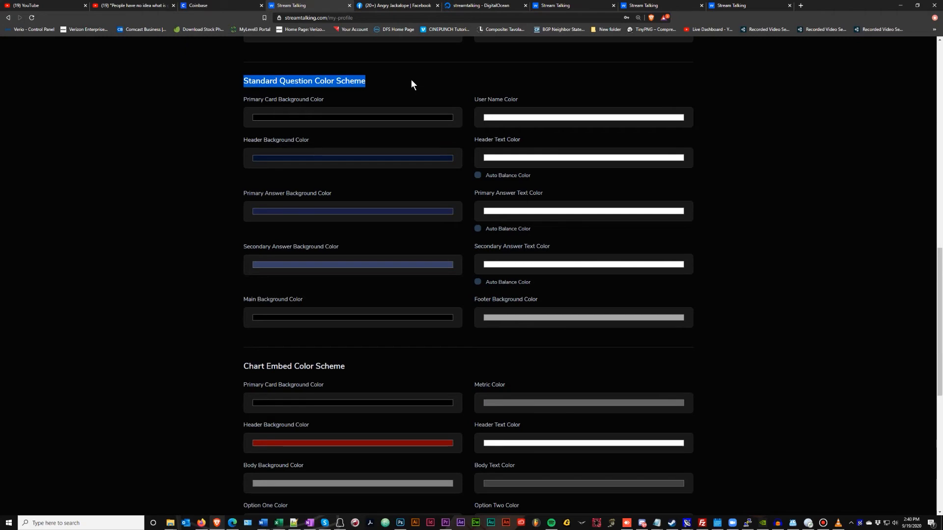
Compare the profile's Chart Embed Color Scheme settings with the pie chart on the stream page.
scroll(411, 80, down, 6)
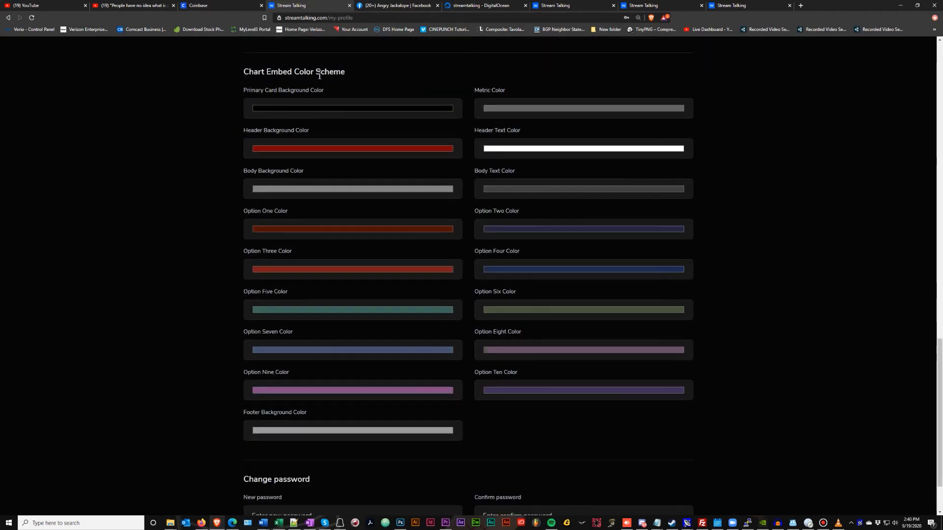
click(738, 5)
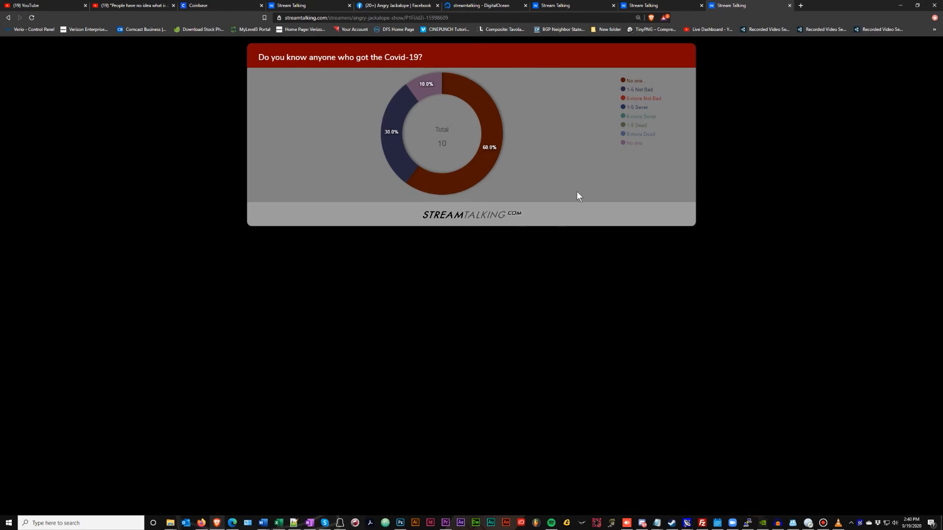
click(282, 7)
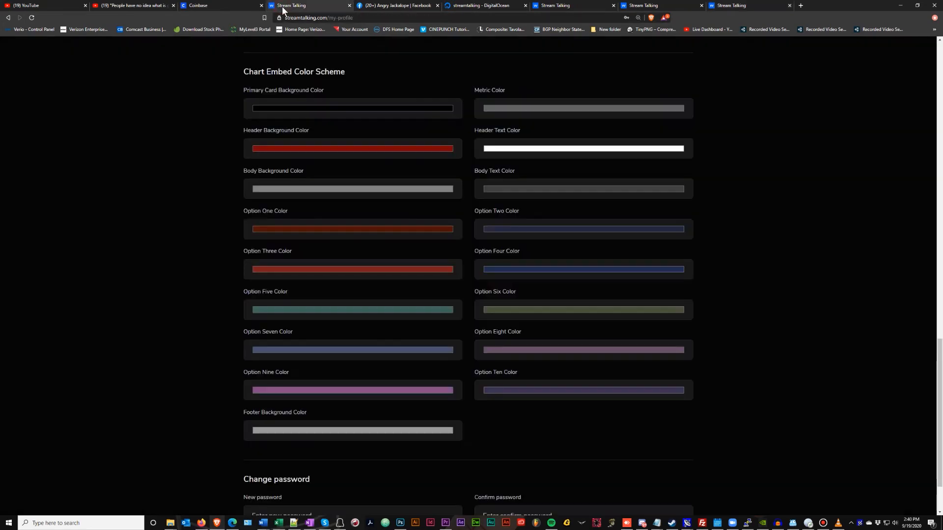
In the Chart Embed Color Scheme, set the header background to bright red and the body background to white.
click(328, 150)
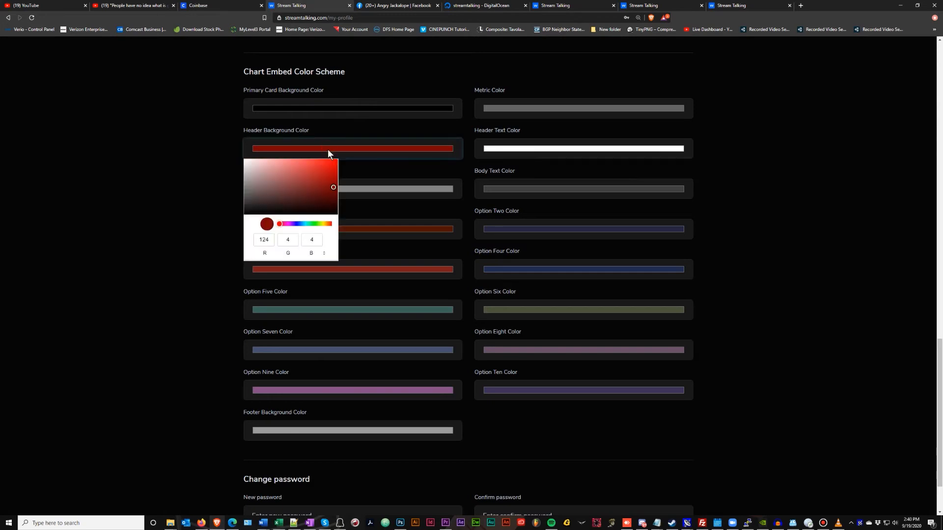
drag(326, 175, 352, 153)
click(201, 143)
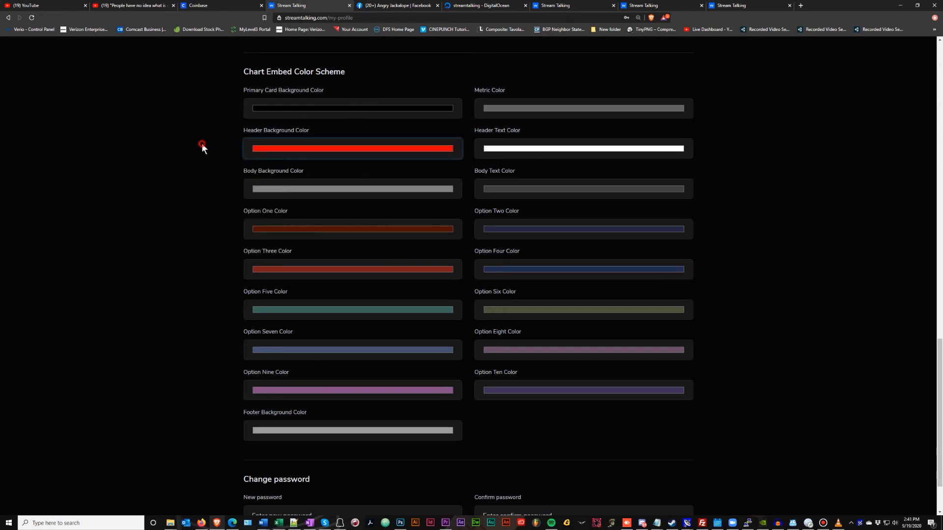
click(280, 190)
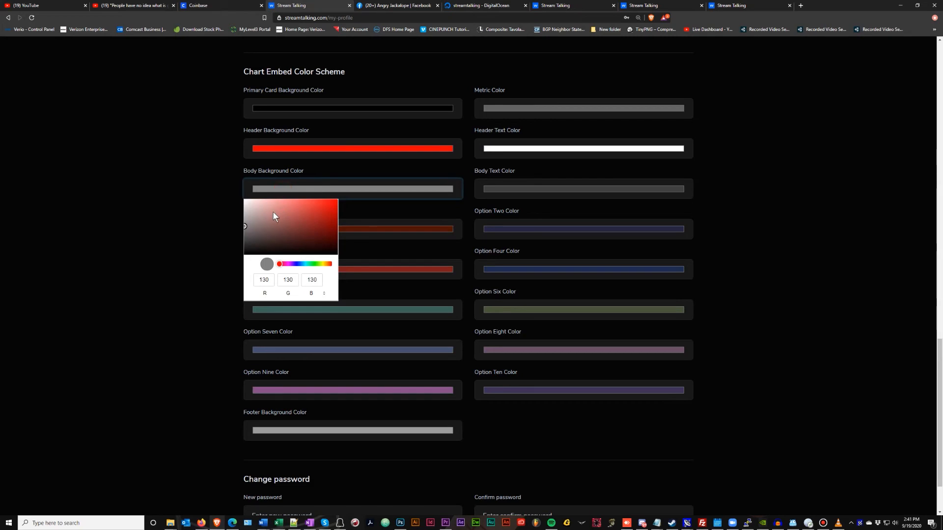
drag(276, 210, 211, 186)
click(201, 185)
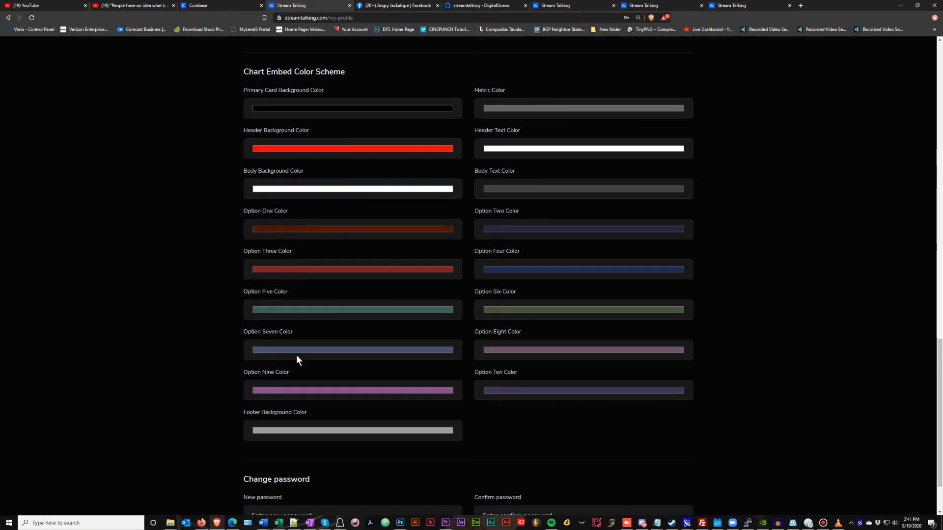
Set the chart embed's footer background color to bright blue, RGB 17, 0, 255.
click(305, 432)
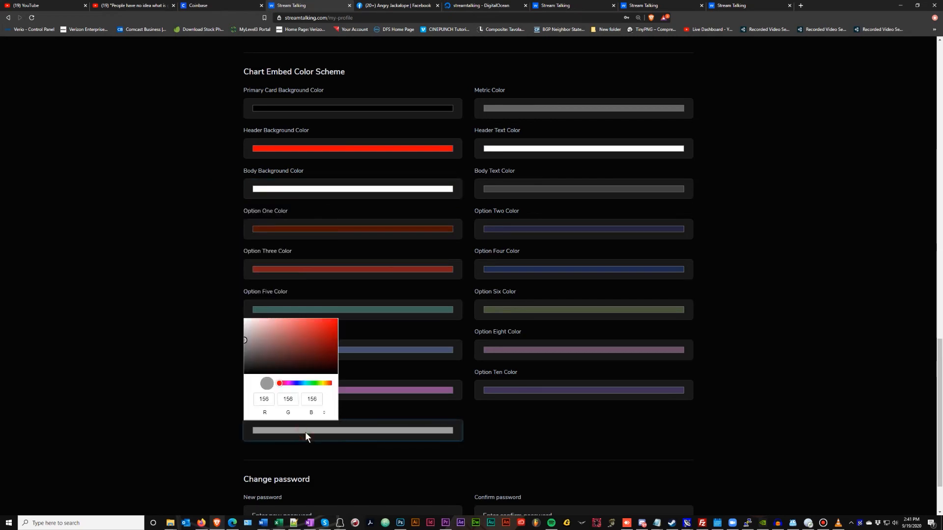
click(297, 384)
click(337, 319)
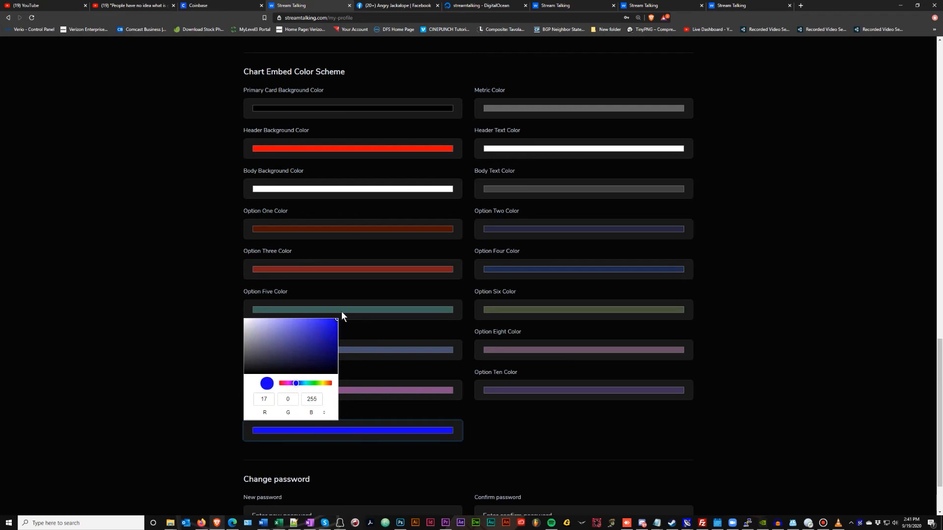
click(211, 335)
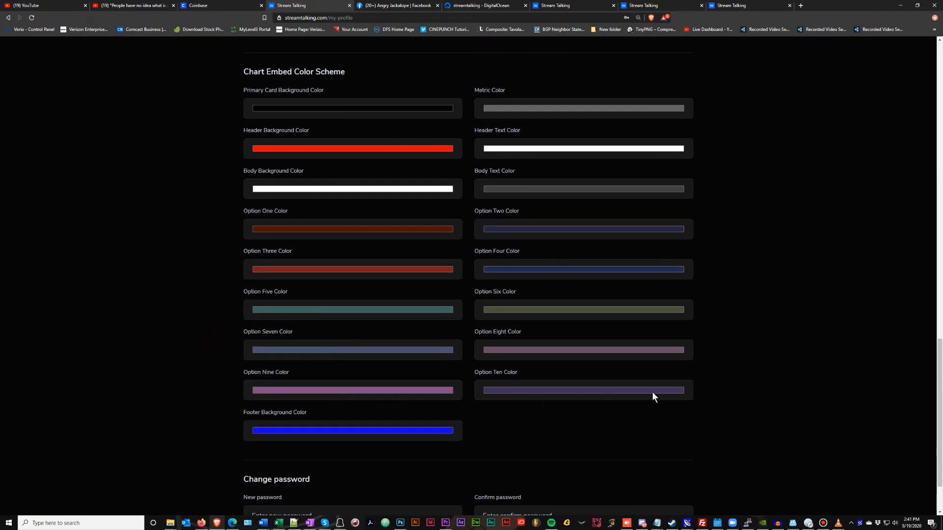
Save the profile's color changes and reload the Covid-19 question's stream page.
scroll(794, 366, down, 2)
click(680, 495)
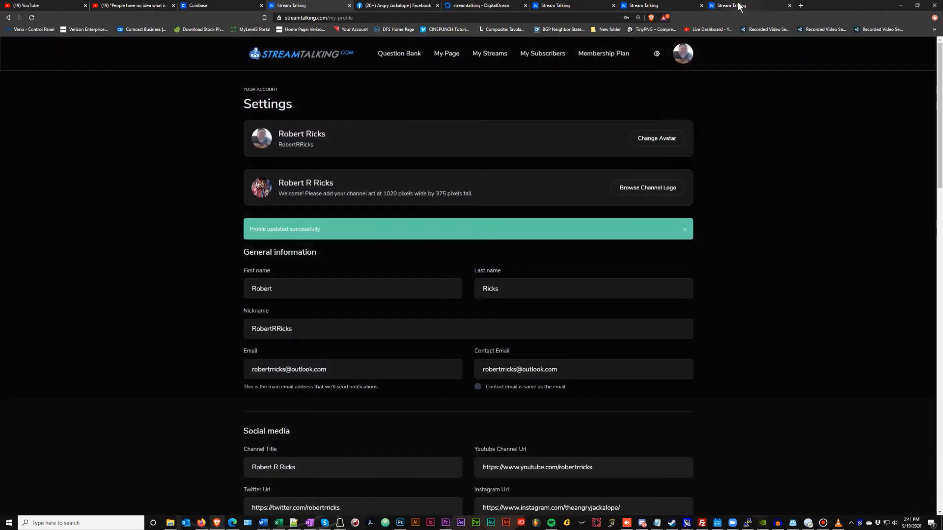
click(738, 7)
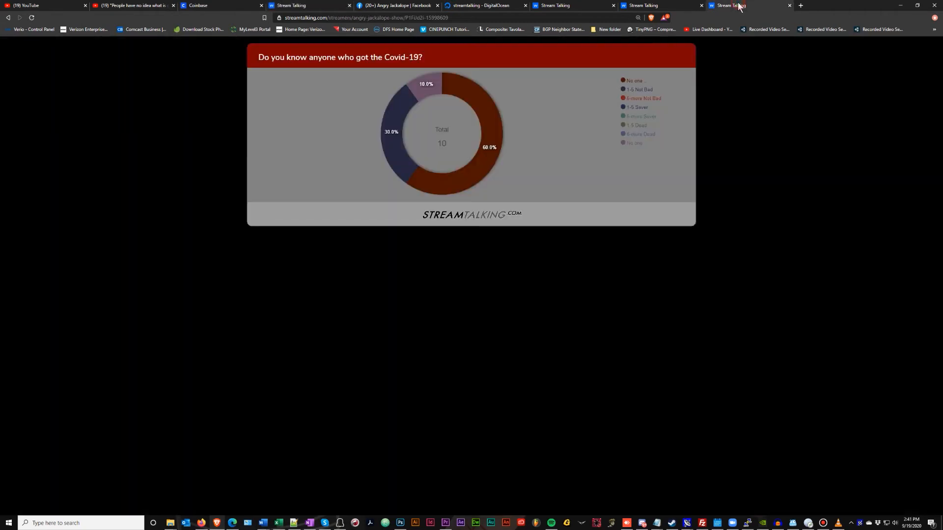
click(33, 17)
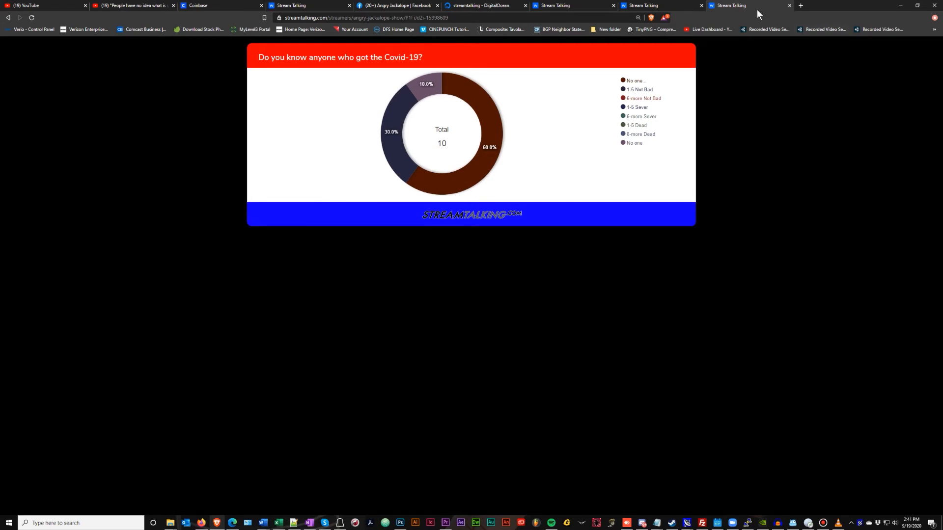
Detach the stream page into its own browser window and restore that window to a smaller size.
drag(746, 7, 697, 78)
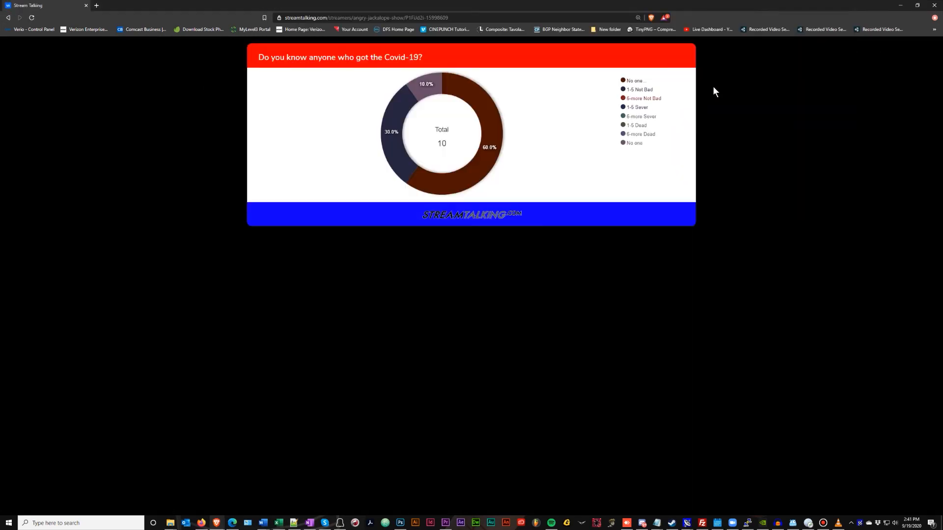
click(917, 5)
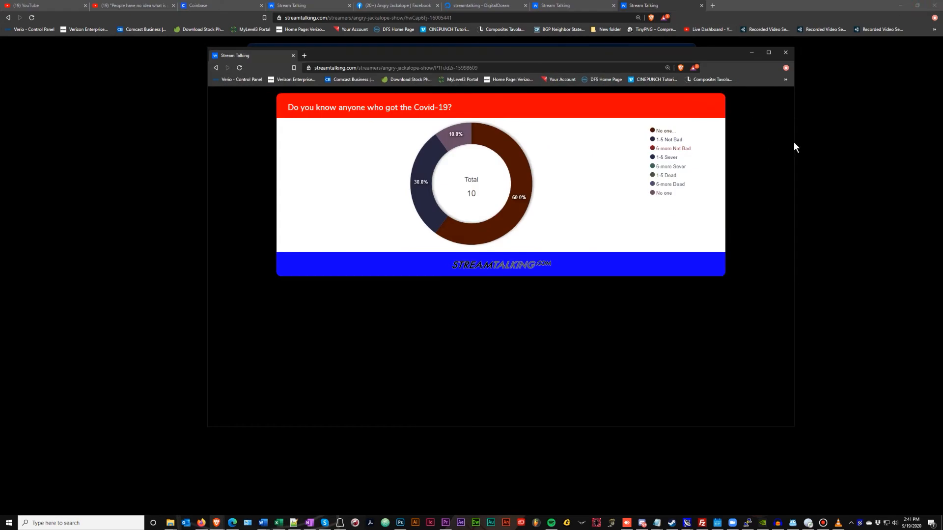
Narrow the detached chart window in two stages to test its responsive layout, and return its page to the main browser window.
drag(794, 147, 466, 159)
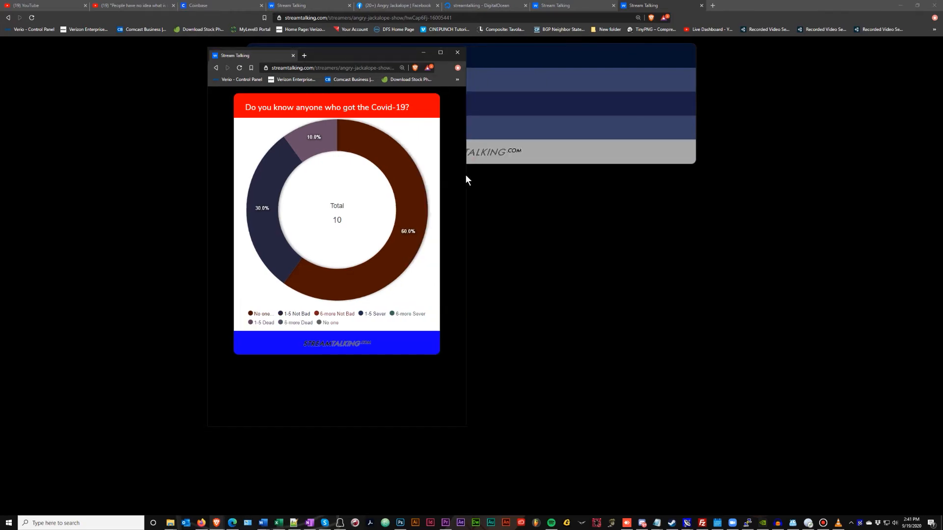
drag(466, 176, 390, 187)
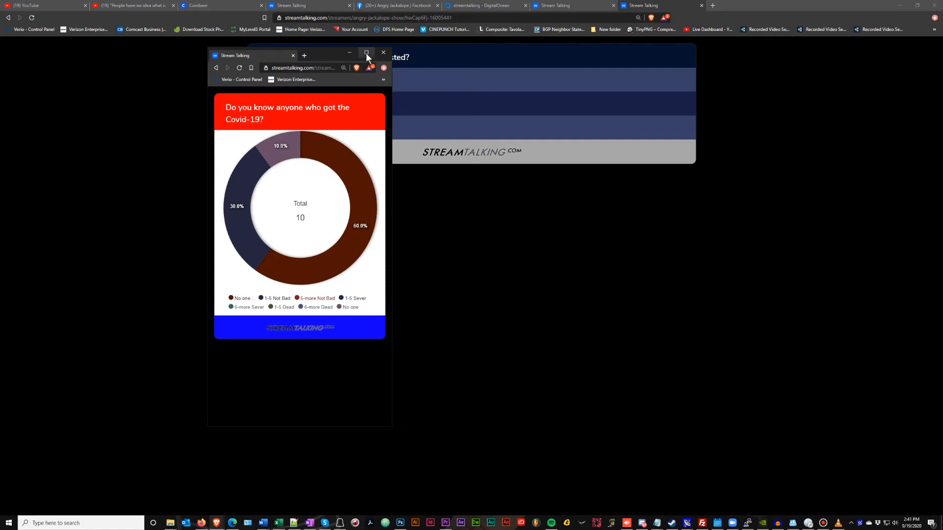
drag(264, 53, 729, 6)
Enter the Angry Jackalope Show stream from My Streams and show the answers to the Covid-19 question.
click(297, 7)
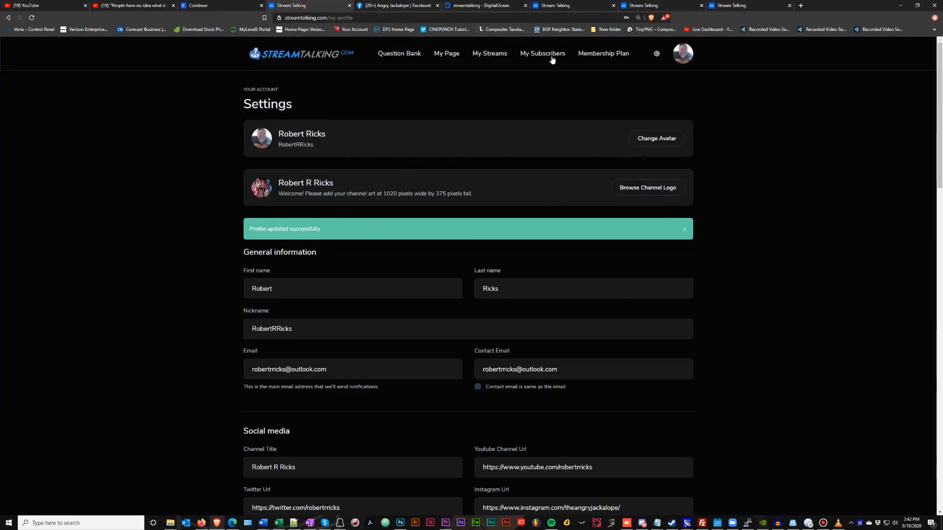
click(479, 55)
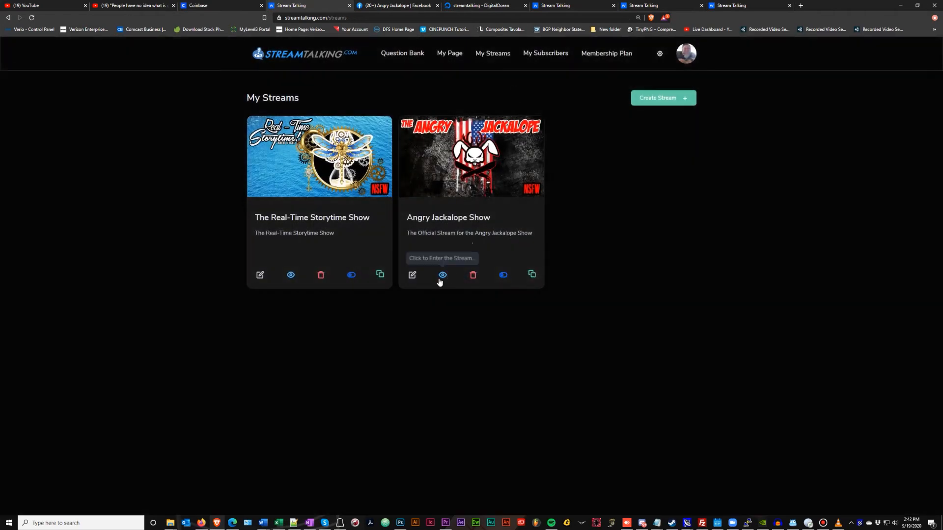
click(439, 279)
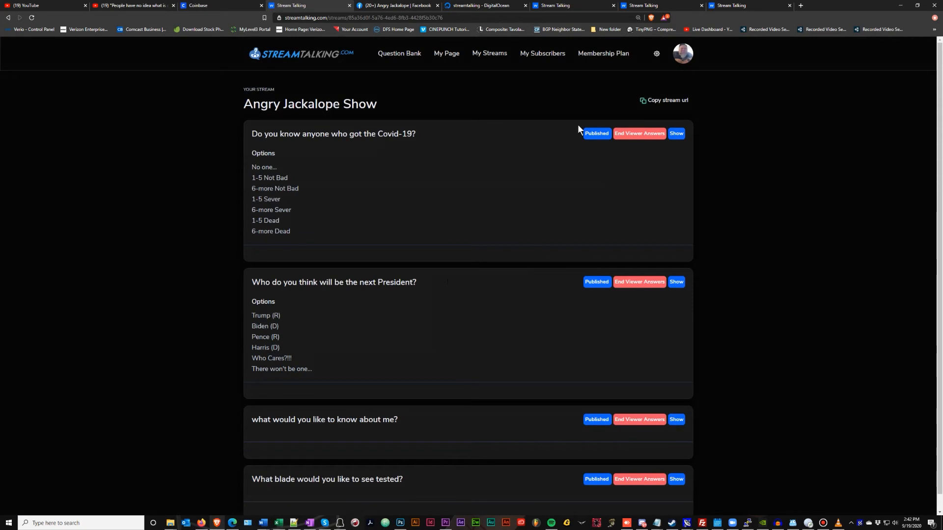
click(676, 134)
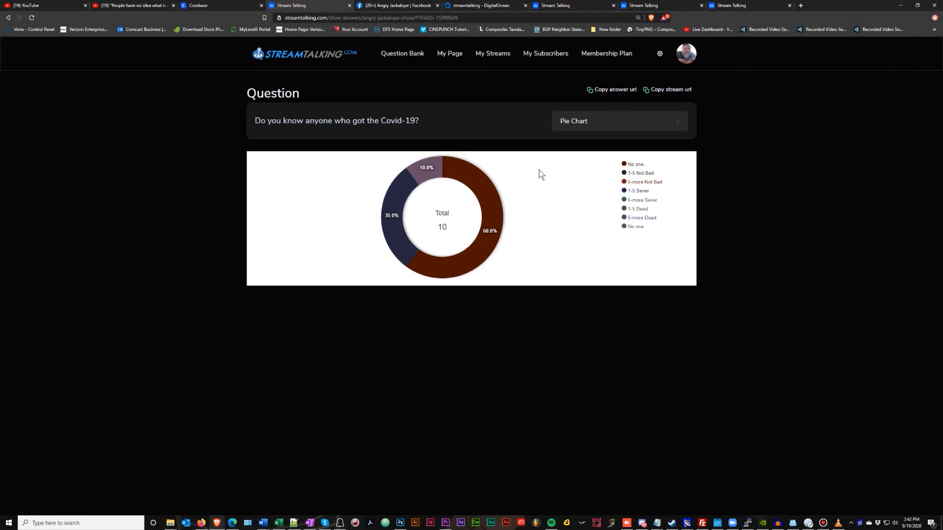
Open the account's profile settings and review the Standard Question and Chart Embed color schemes.
click(659, 54)
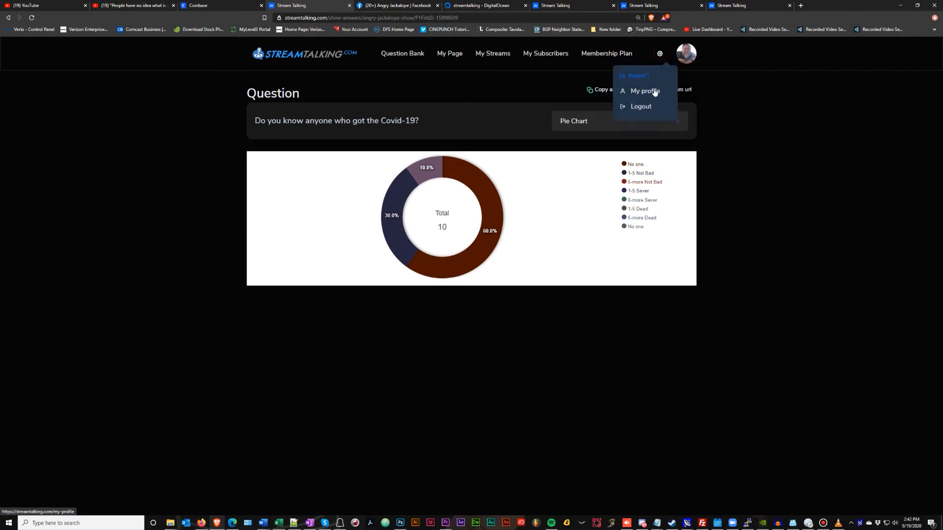
click(653, 95)
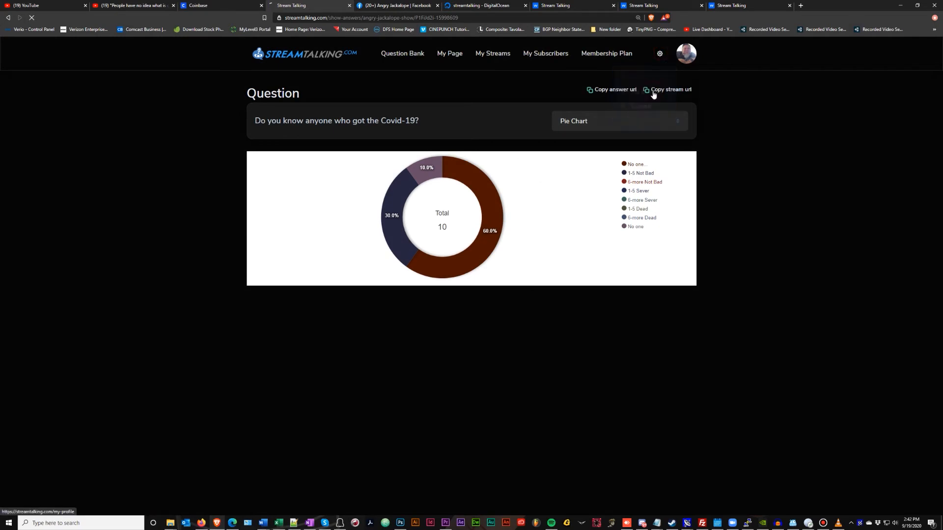
scroll(193, 302, down, 15)
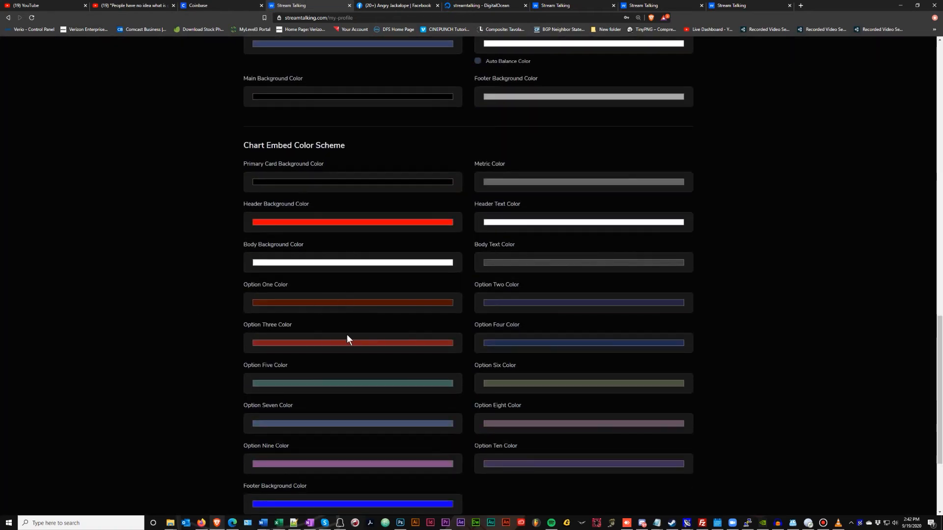
scroll(395, 324, down, 3)
scroll(395, 324, up, 3)
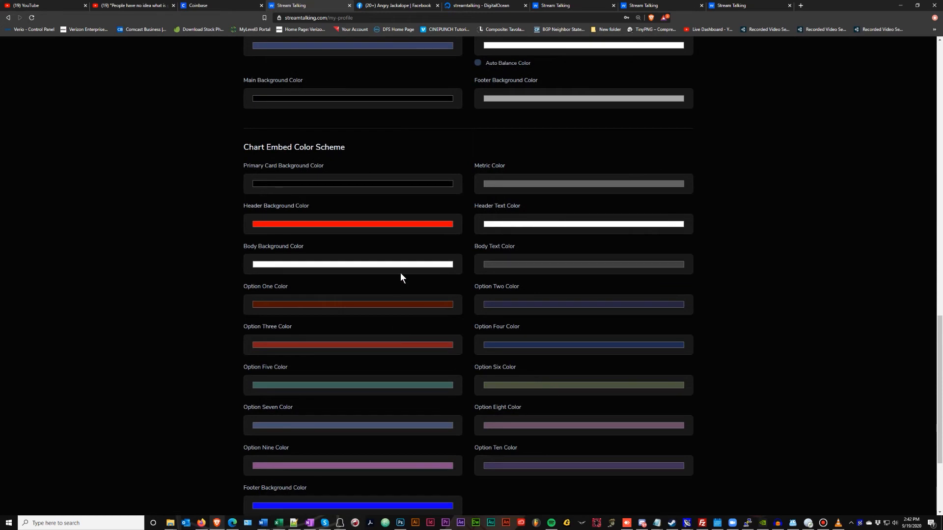
scroll(400, 277, up, 6)
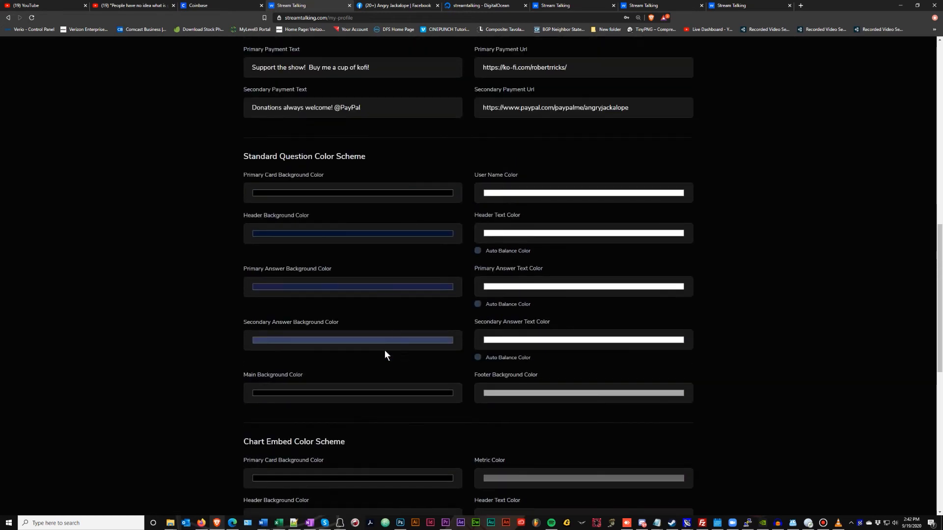
scroll(374, 361, down, 7)
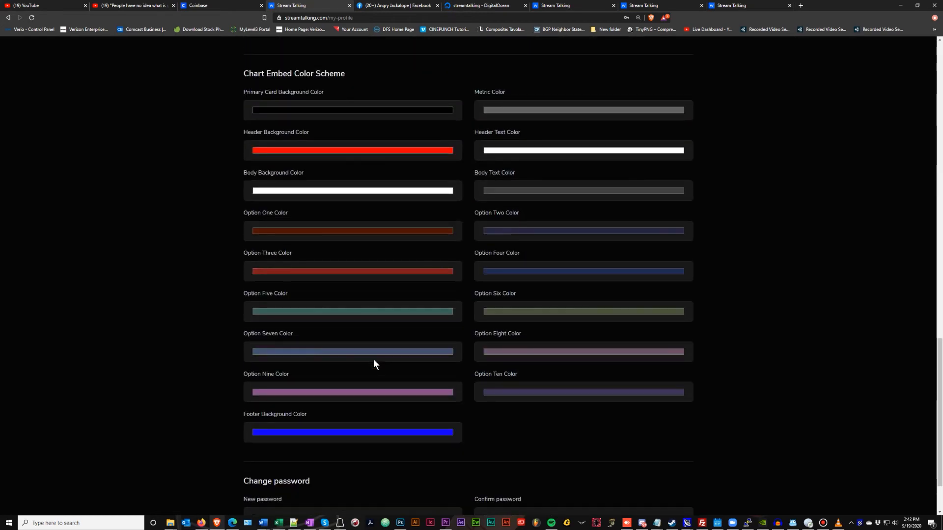
scroll(374, 364, up, 13)
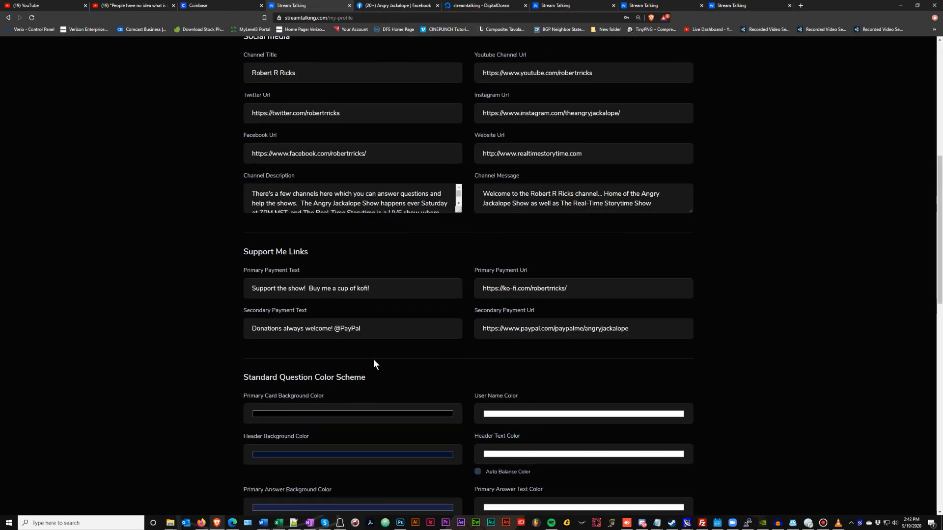
scroll(374, 362, down, 15)
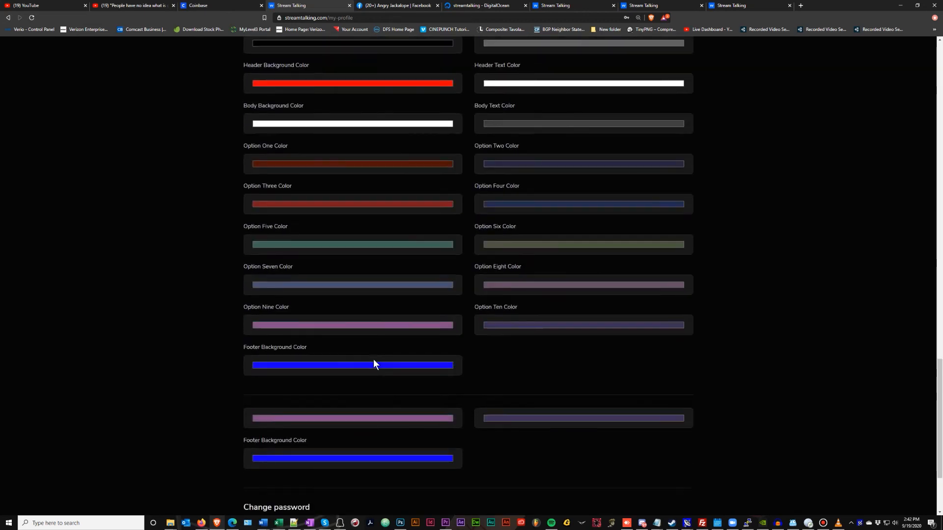
scroll(504, 344, up, 20)
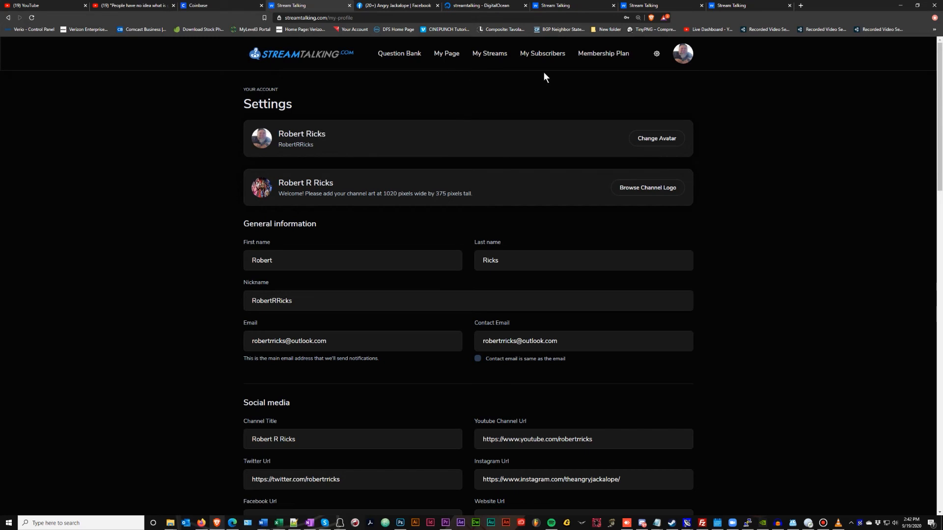
Log out of the streamer account and look through the home page's About section and Featured Streamers.
click(657, 53)
click(640, 109)
scroll(457, 146, down, 15)
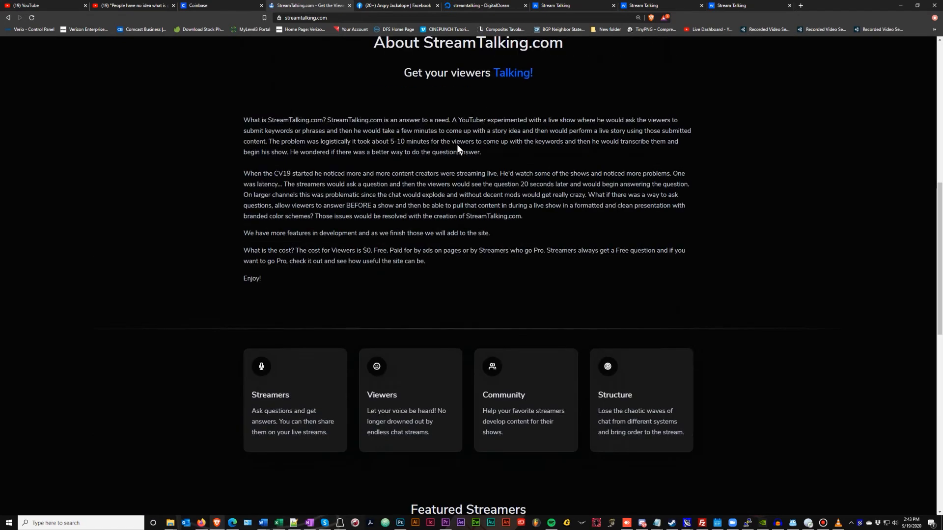
scroll(457, 144, down, 4)
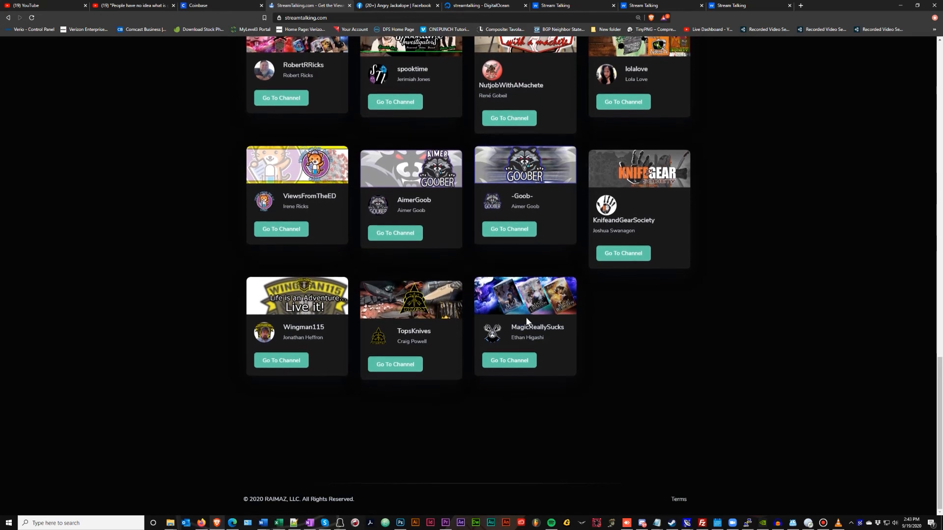
scroll(403, 274, up, 5)
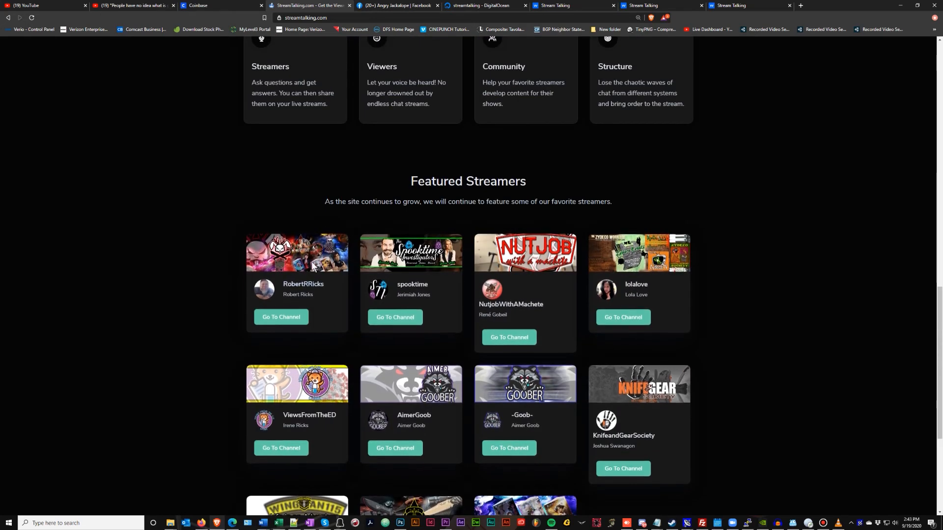
scroll(319, 281, down, 3)
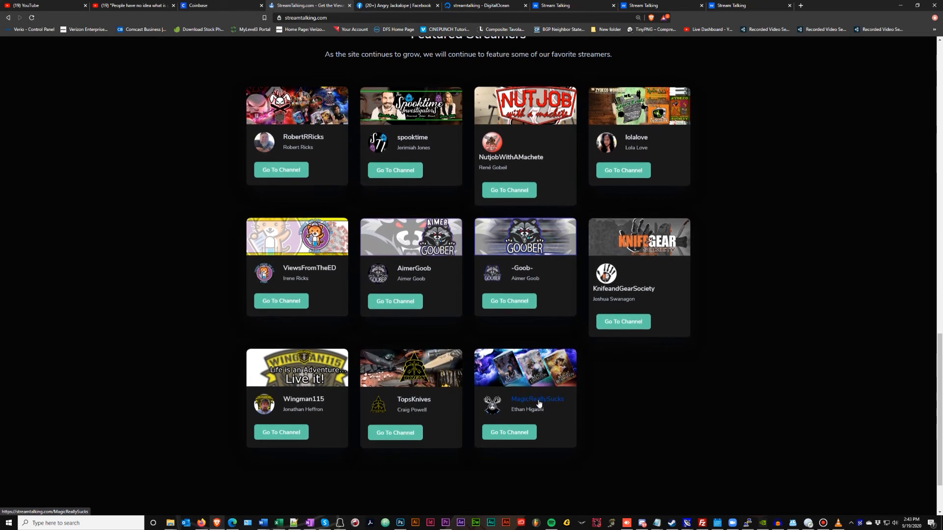
scroll(538, 402, up, 3)
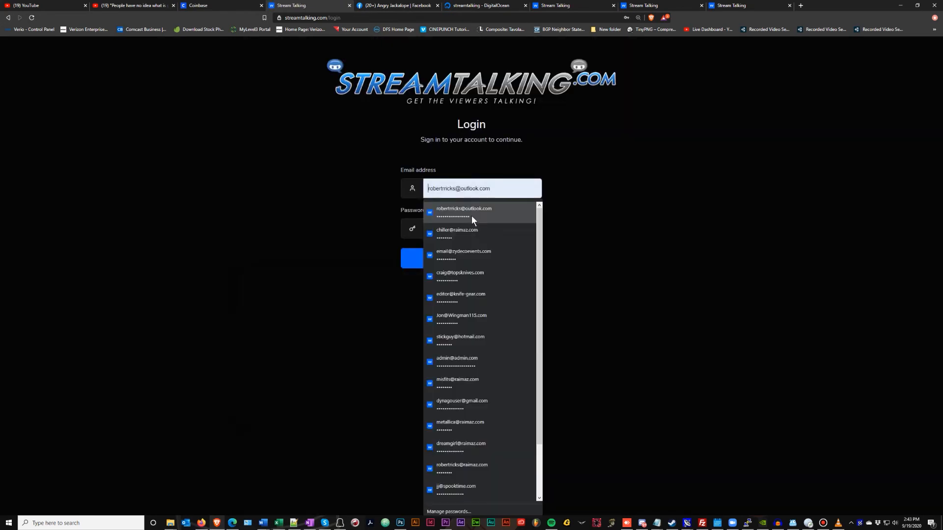
Log in with a saved viewer account's e-mail and password and go to the NutjobWithAMachete channel.
click(472, 230)
click(471, 259)
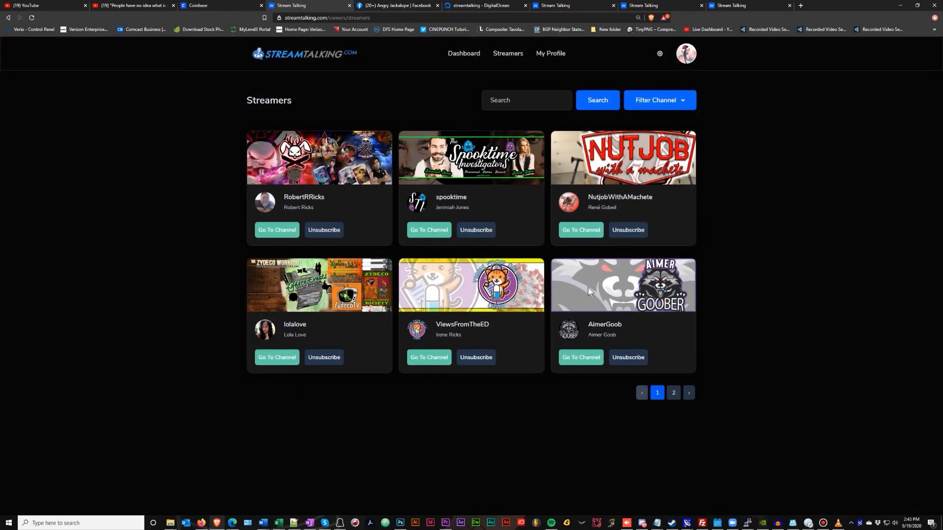
click(584, 232)
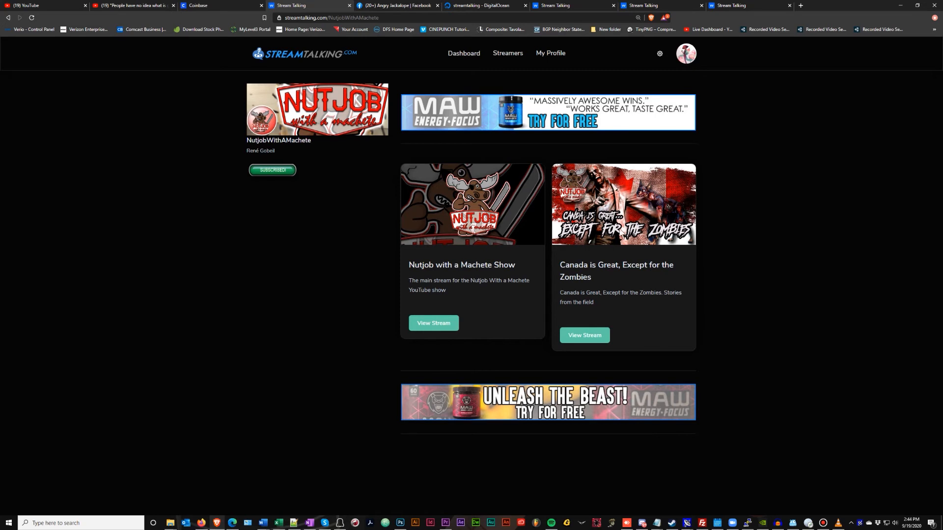
Log out of the viewer account and log back in with the streamer account's saved e-mail and password.
click(660, 54)
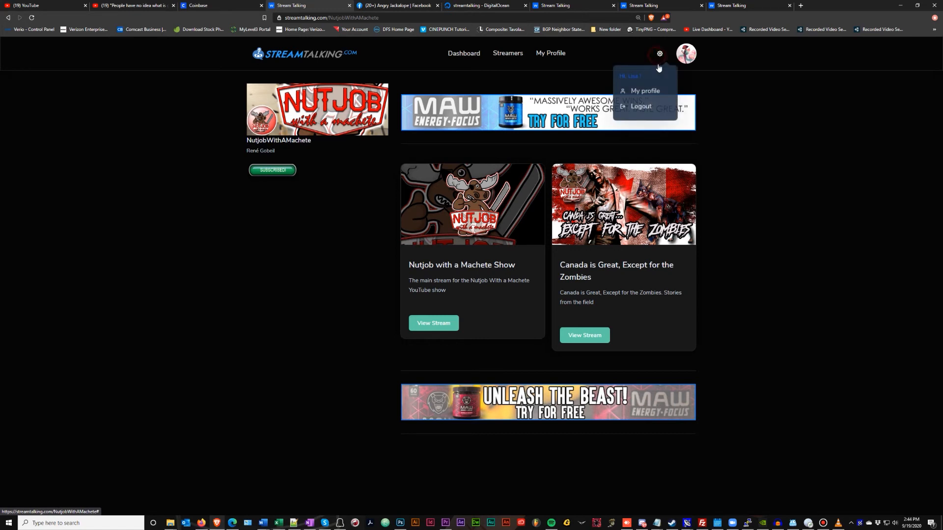
click(641, 106)
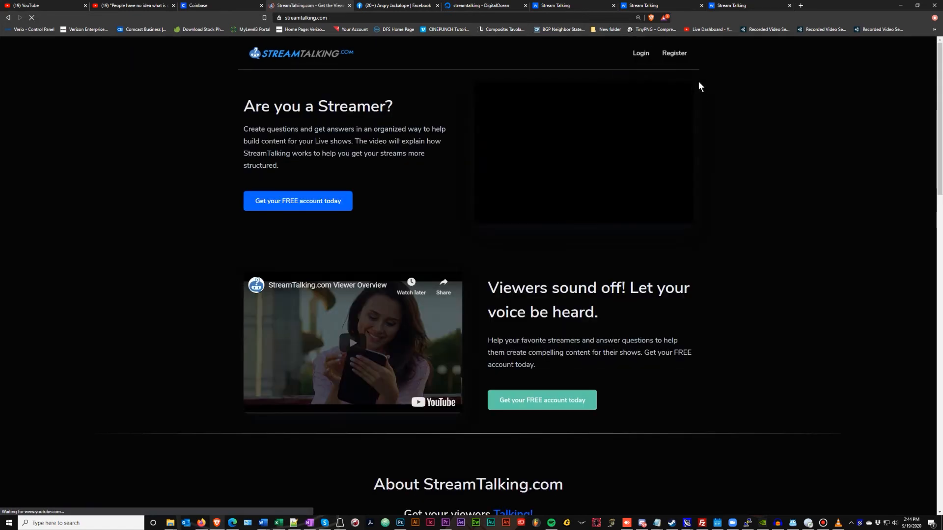
click(498, 188)
click(487, 234)
click(471, 264)
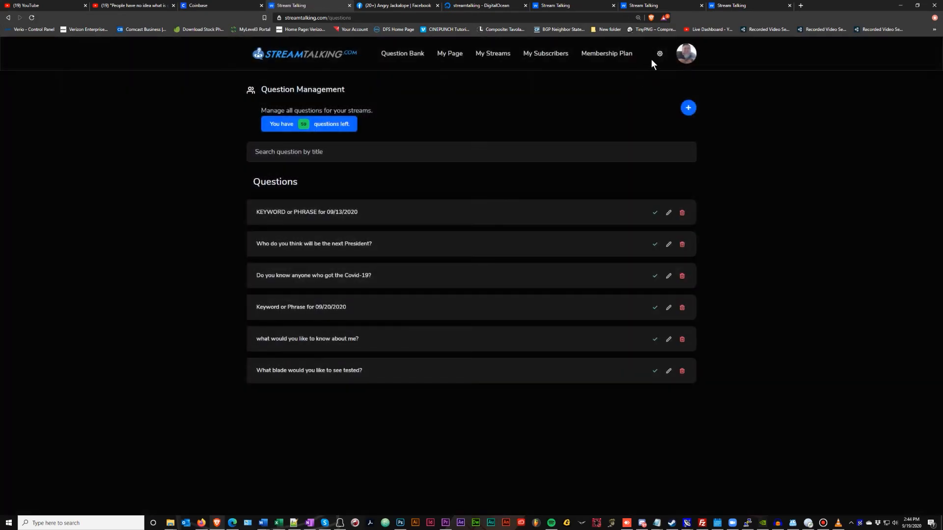
Reopen the streamer's profile settings and examine the support links, question and chart color options, password section and general information.
click(659, 56)
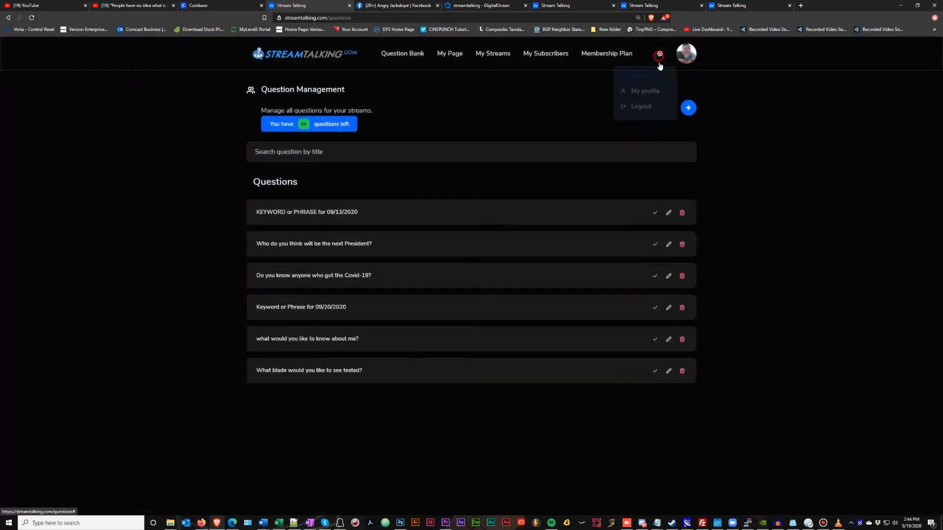
click(651, 94)
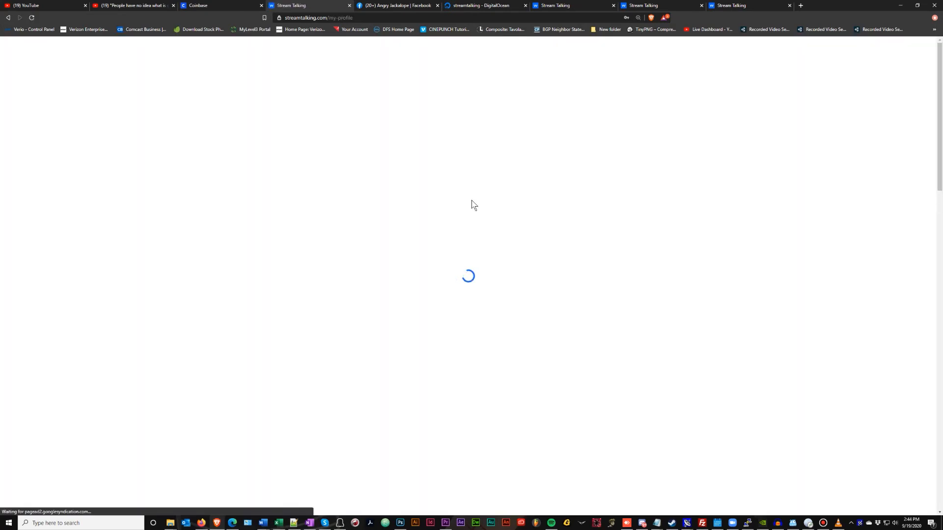
scroll(472, 202, down, 8)
scroll(470, 199, down, 10)
scroll(471, 200, up, 6)
scroll(470, 199, down, 9)
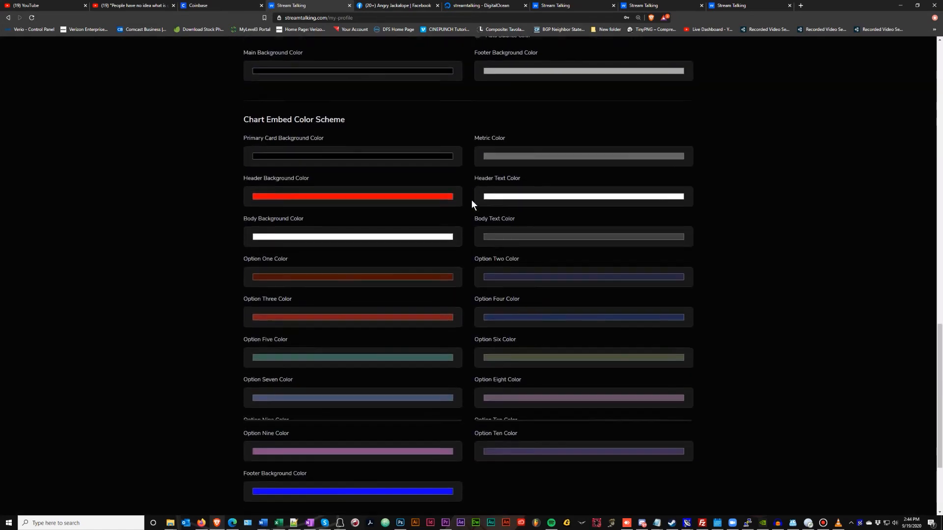
scroll(467, 343, up, 9)
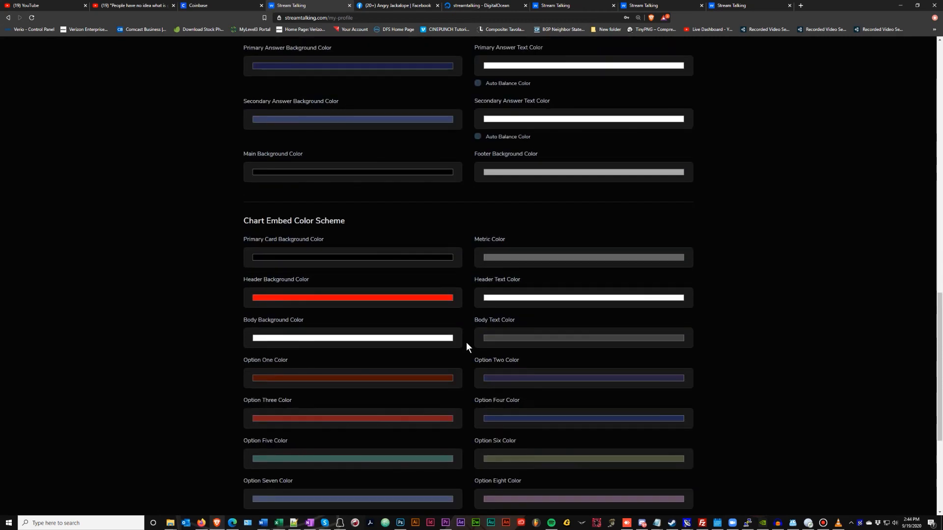
scroll(466, 343, up, 4)
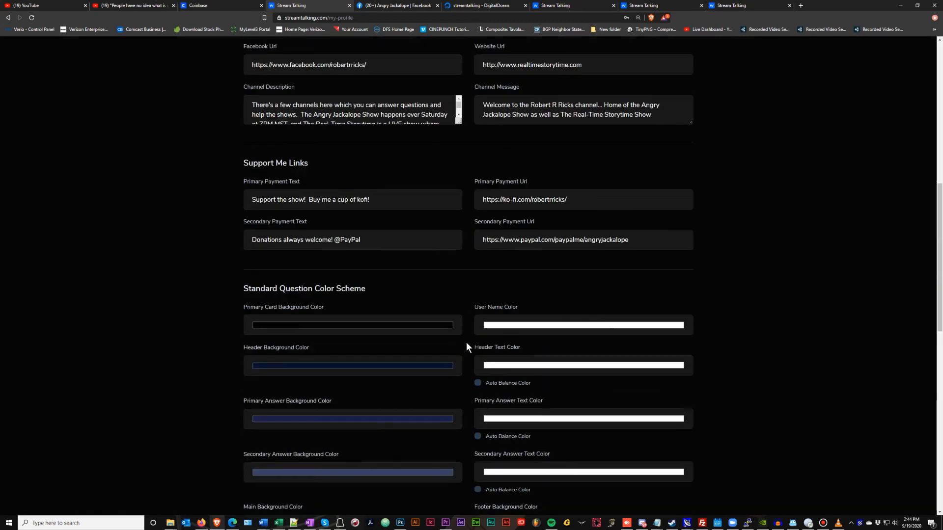
scroll(466, 343, down, 7)
scroll(467, 342, down, 6)
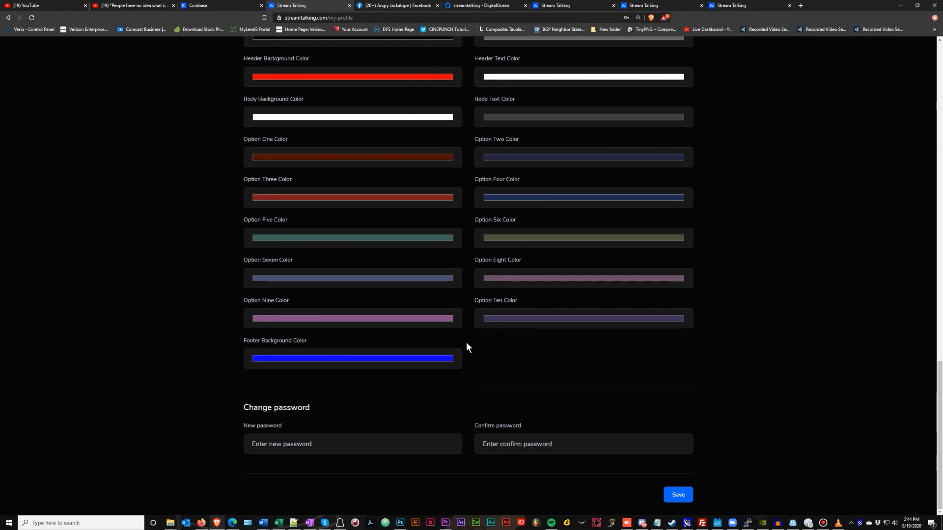
scroll(467, 342, up, 5)
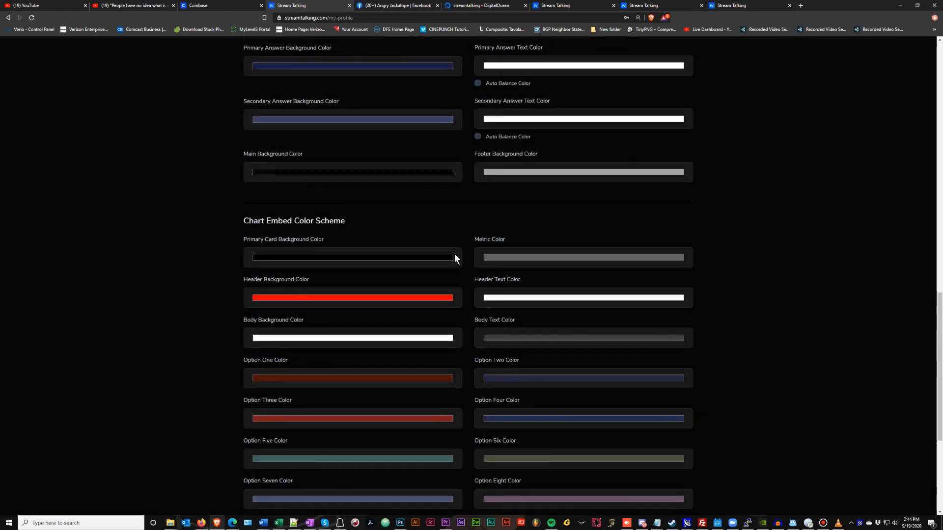
scroll(487, 223, up, 4)
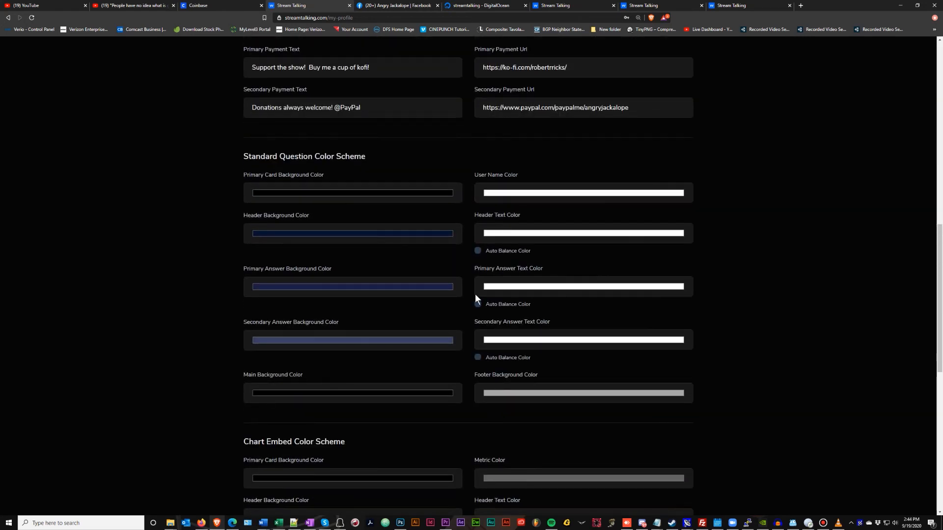
scroll(475, 323, down, 8)
scroll(475, 323, up, 4)
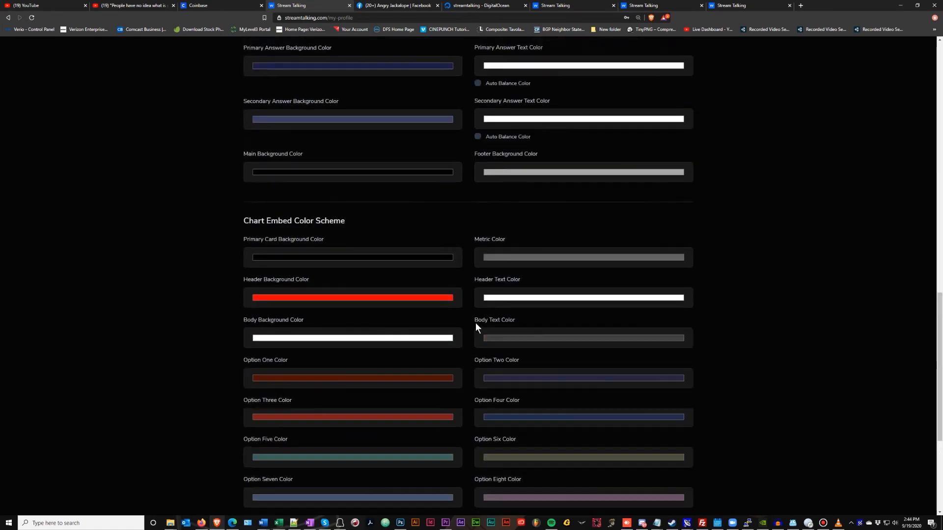
scroll(476, 327, up, 15)
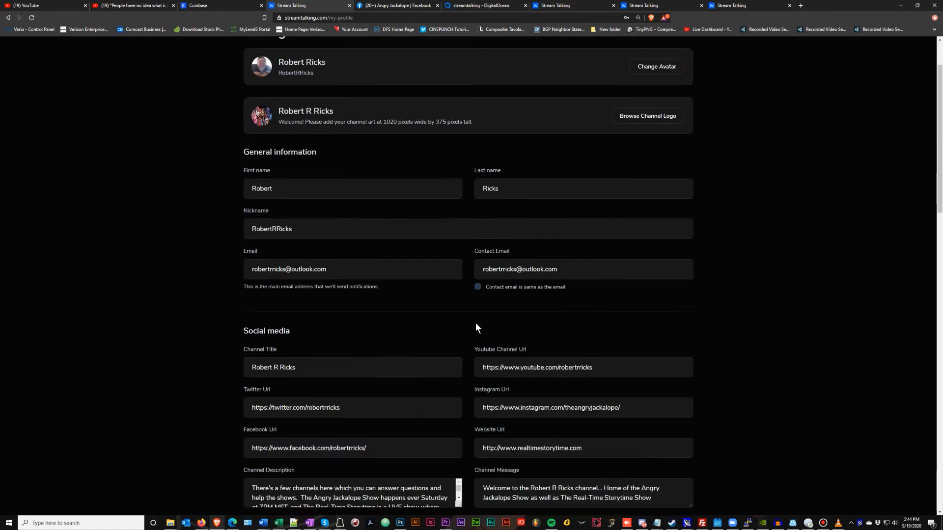
Look over the profile's general information and social media sections, and open the list of the streamer's own streams.
scroll(476, 322, up, 2)
scroll(476, 322, down, 3)
scroll(476, 327, up, 2)
click(489, 53)
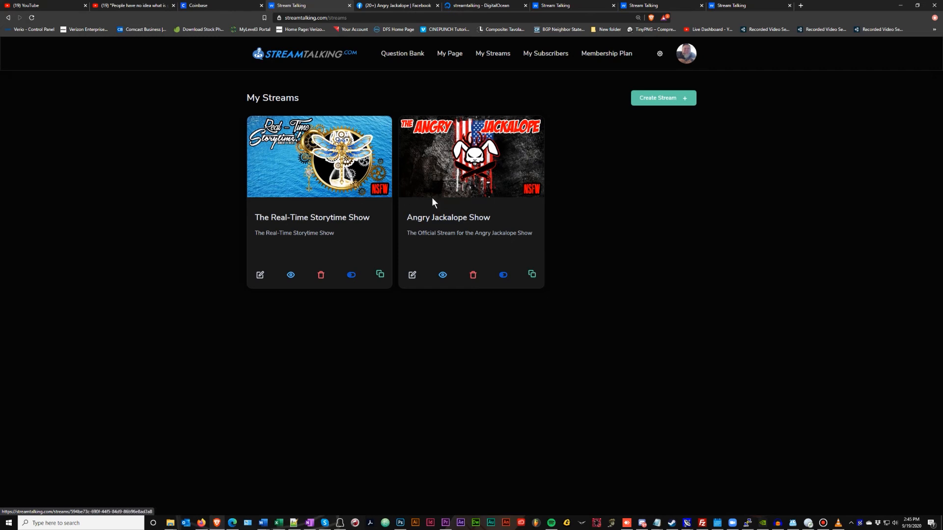
Reopen the streamer's profile settings, review the Standard Question and Chart Embed color schemes, and view the open stream pages that use them.
click(660, 53)
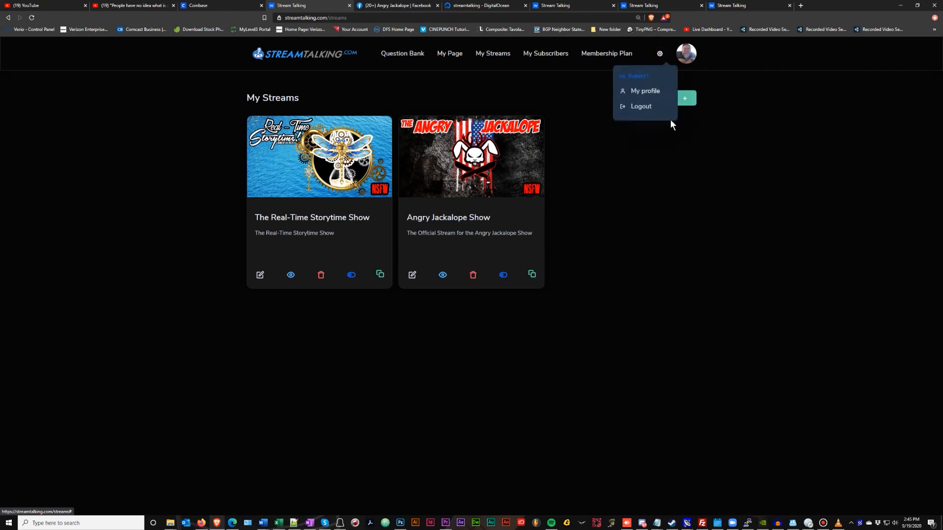
click(647, 93)
scroll(393, 215, down, 5)
scroll(392, 210, down, 10)
scroll(431, 92, up, 5)
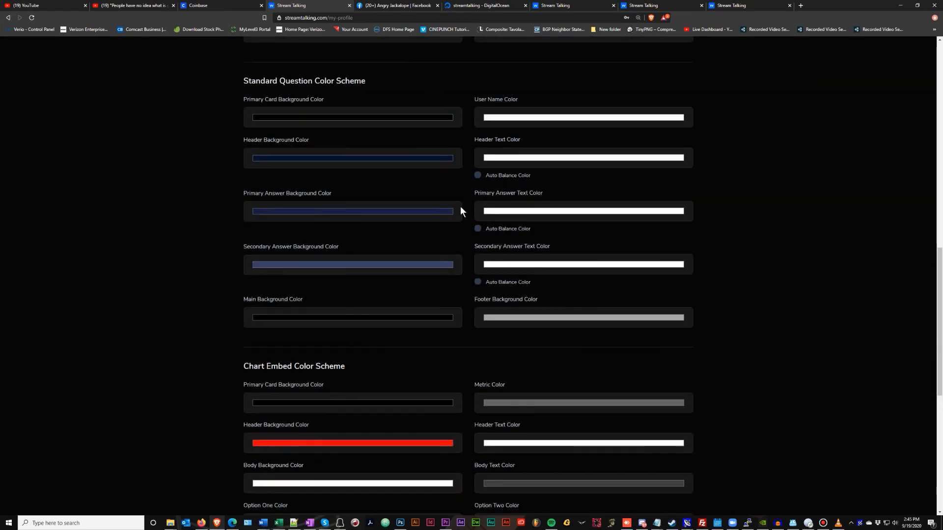
scroll(461, 206, down, 4)
scroll(449, 240, down, 3)
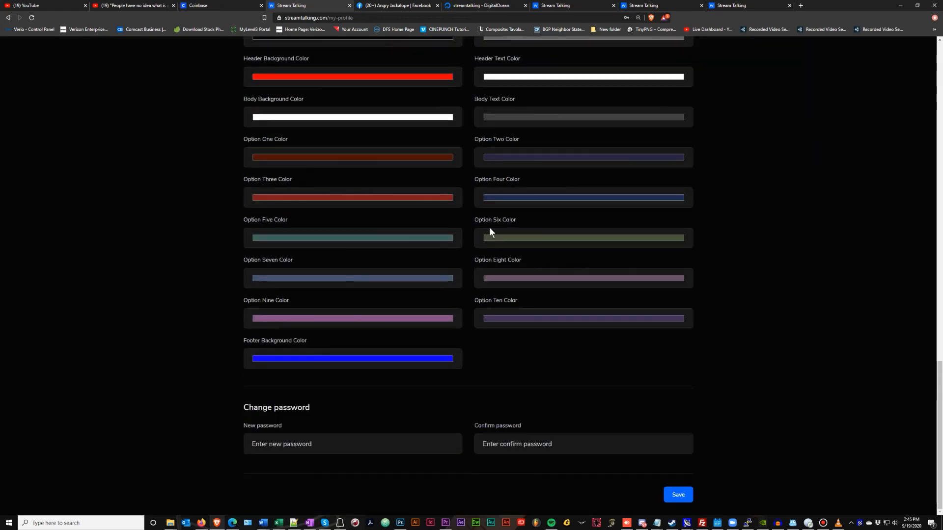
scroll(579, 232, up, 15)
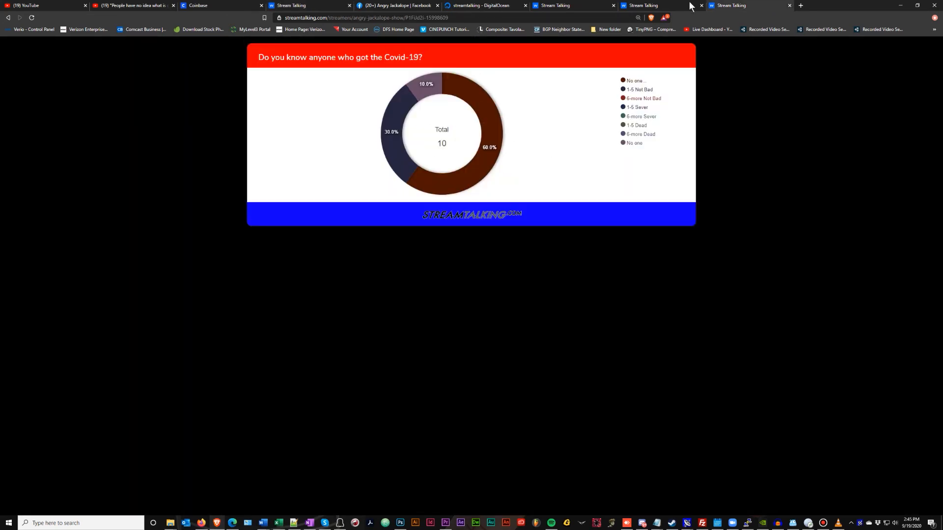
click(643, 5)
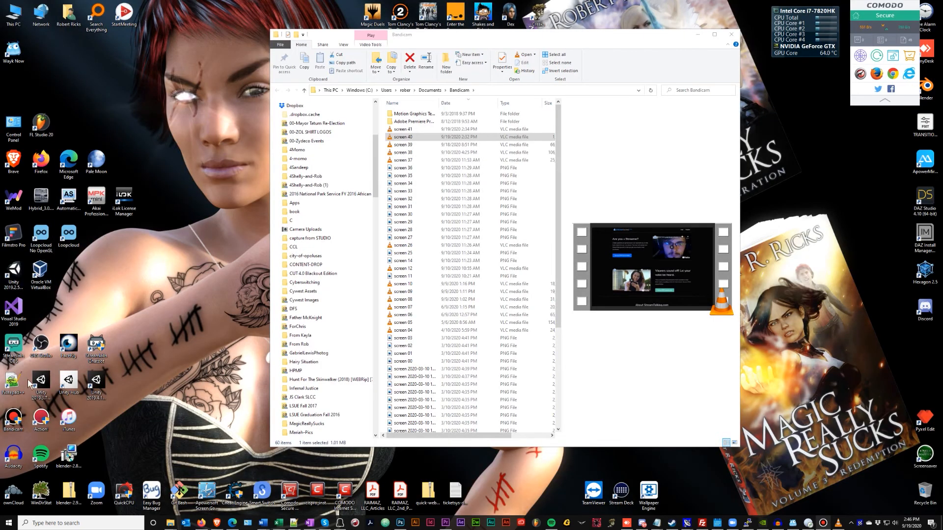
Launch Streamlabs OBS as administrator and close the Bandicam folder window.
right_click(14, 355)
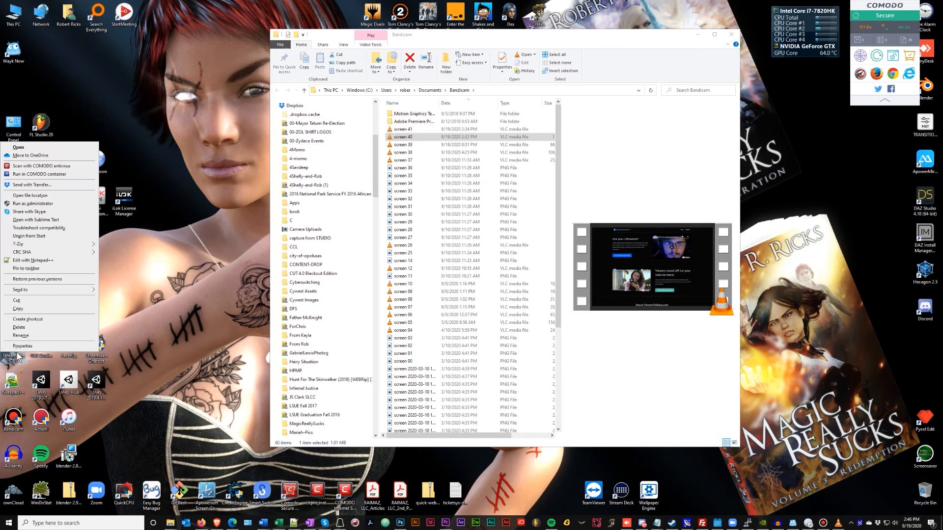
click(54, 205)
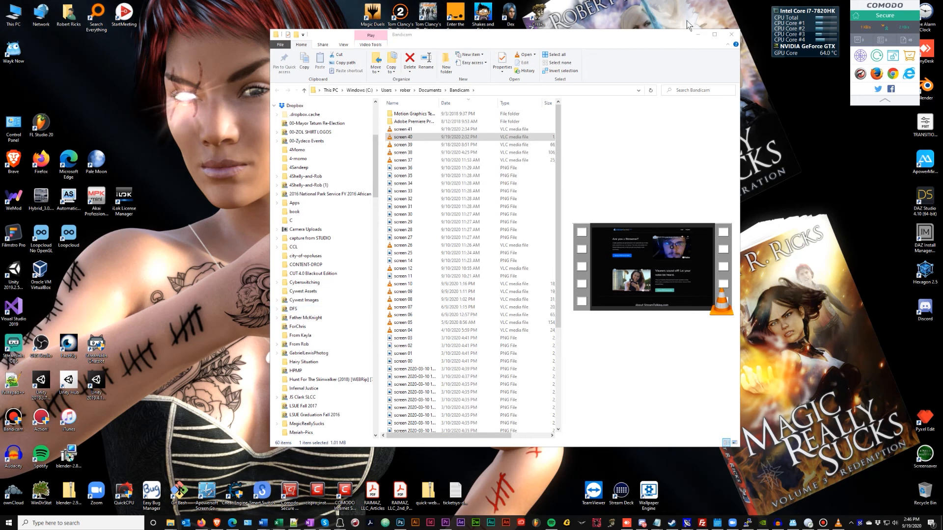
click(731, 34)
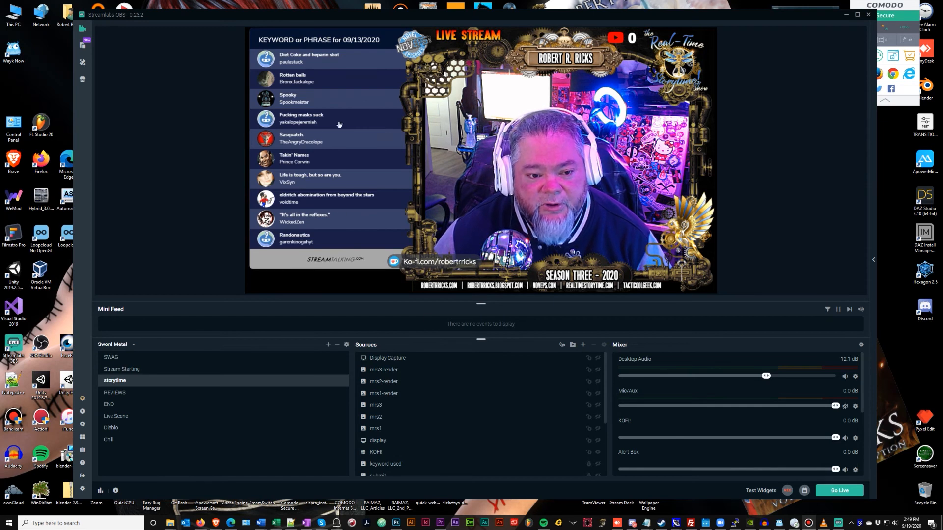
Hide the Streamtalking source in the storytime scene and add a new Browser Source named chart.
scroll(458, 391, down, 3)
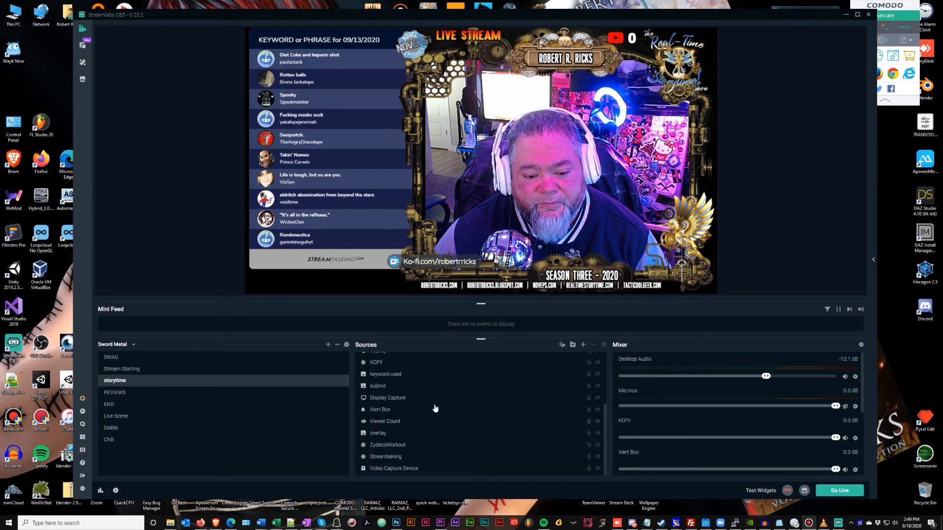
click(597, 457)
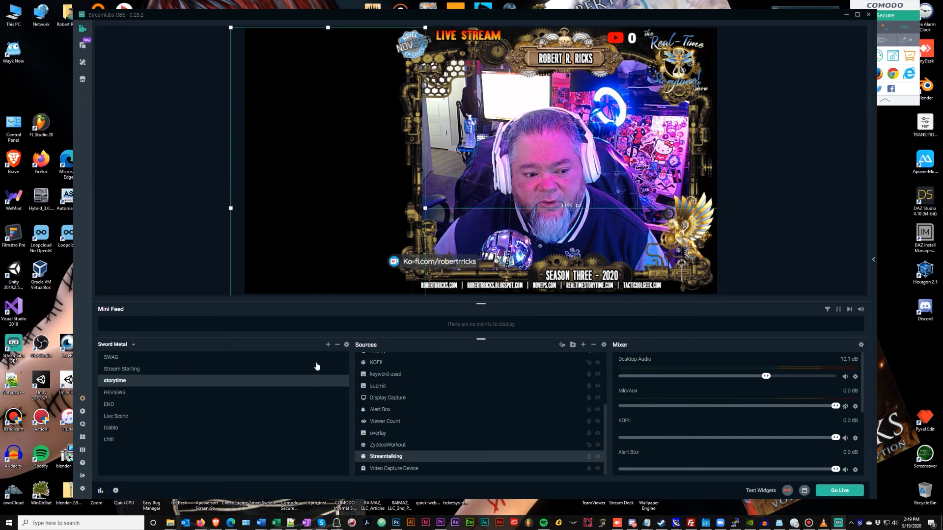
click(584, 344)
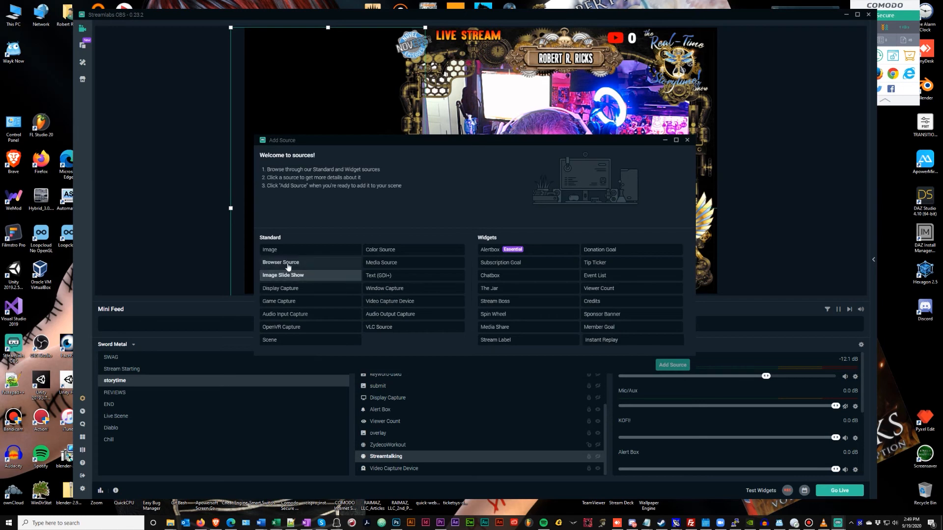
click(288, 266)
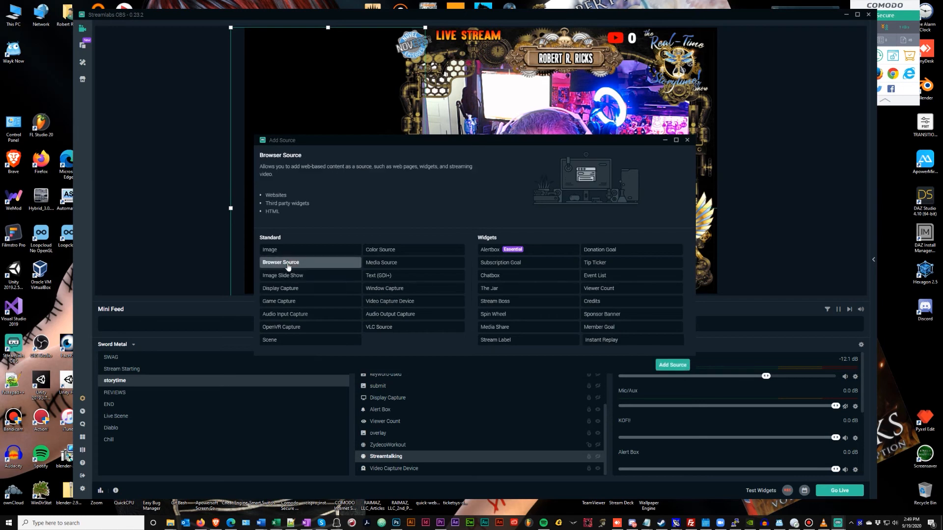
click(671, 365)
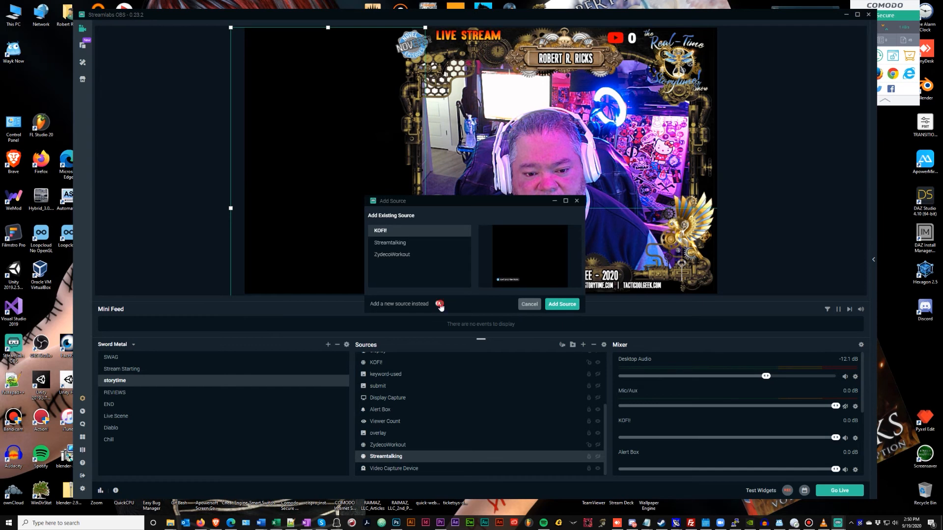
click(440, 305)
drag(417, 242, 347, 242)
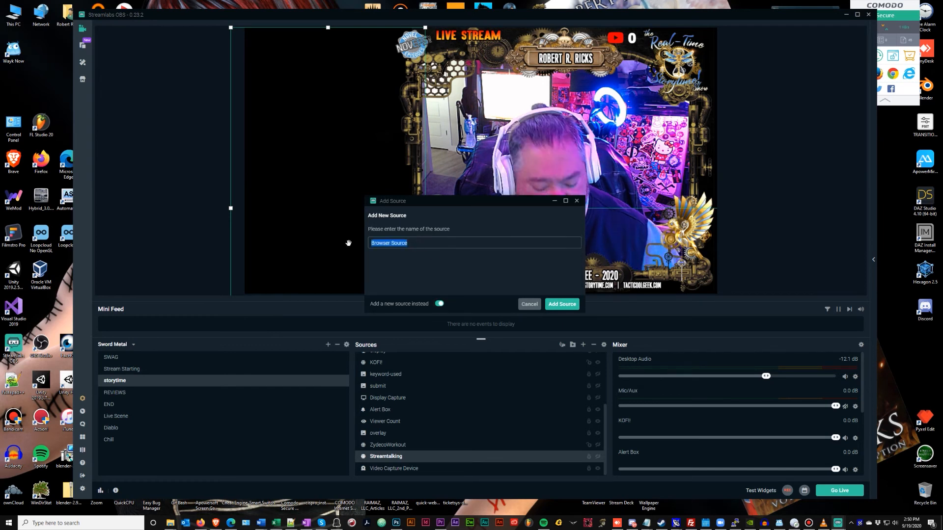
text(chart)
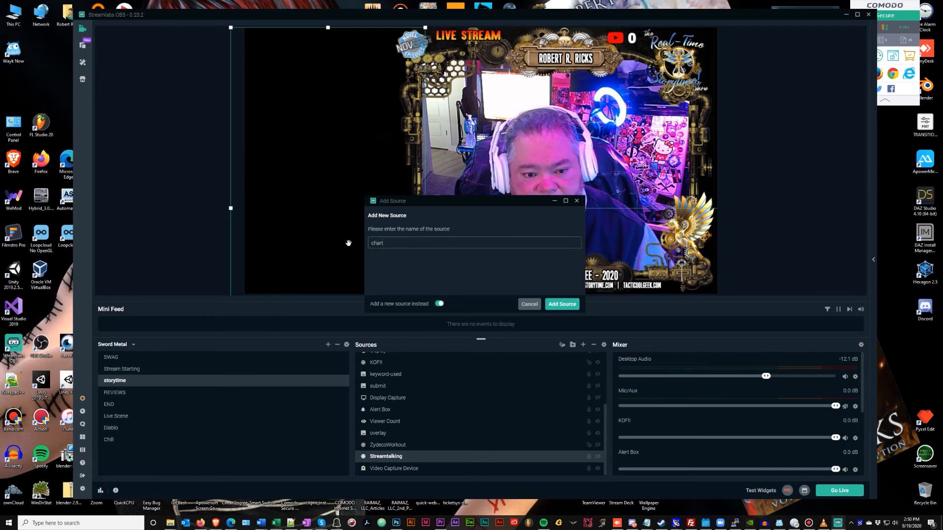
click(556, 304)
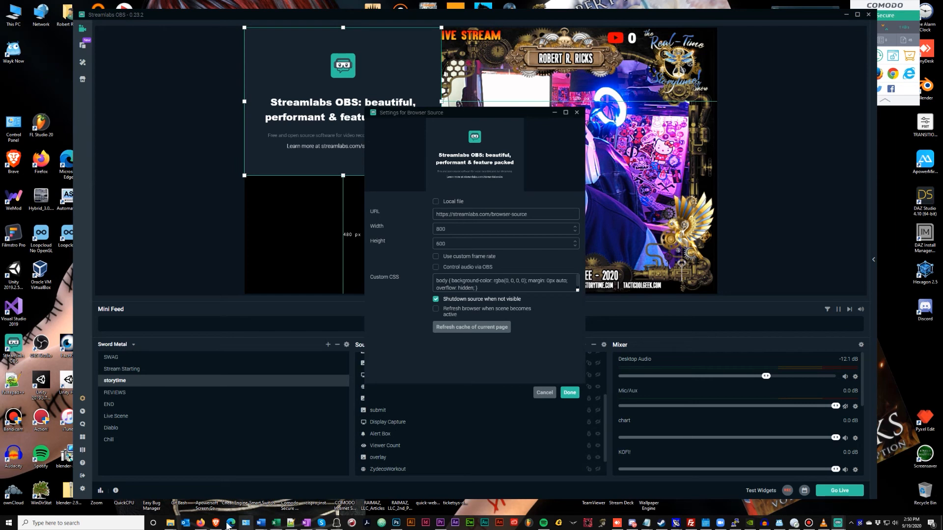
mouse_move(218, 526)
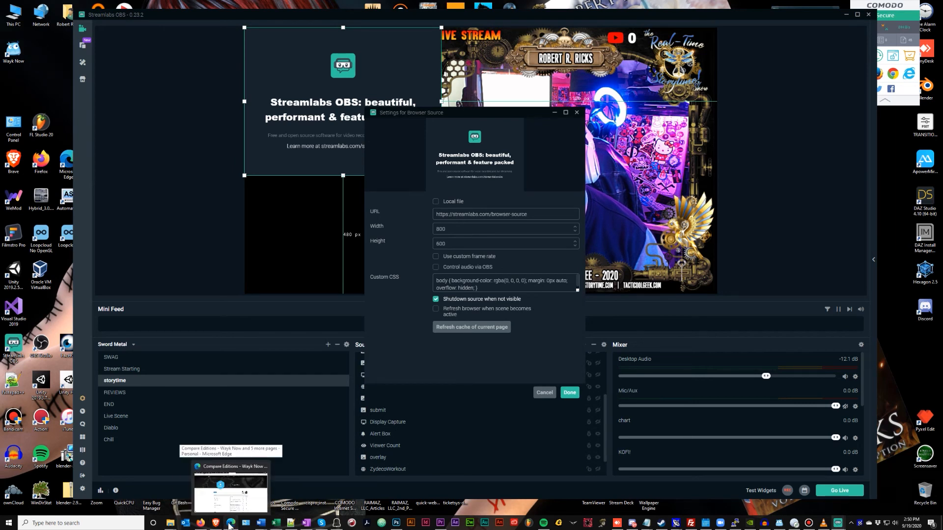
click(229, 524)
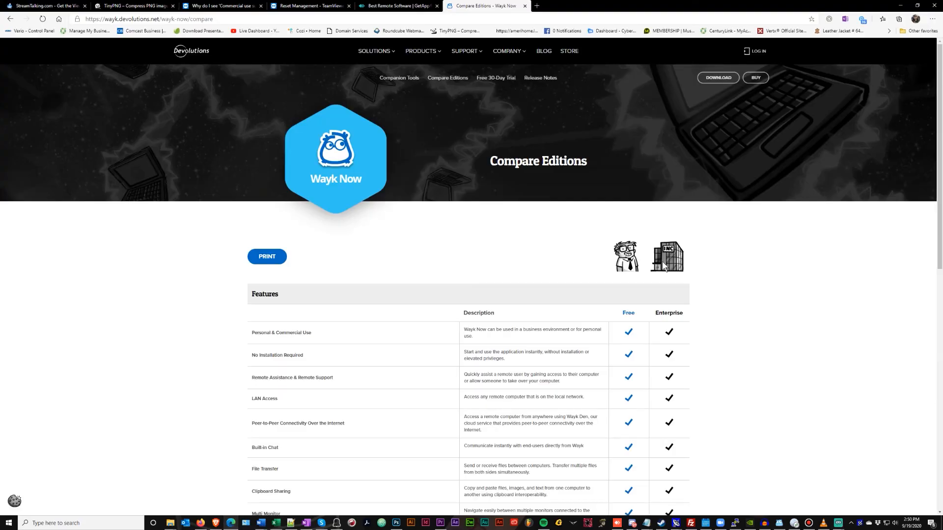
click(931, 7)
Switch to the Brave browser and copy the full URL of the Covid-19 question's chart page.
click(216, 523)
click(732, 5)
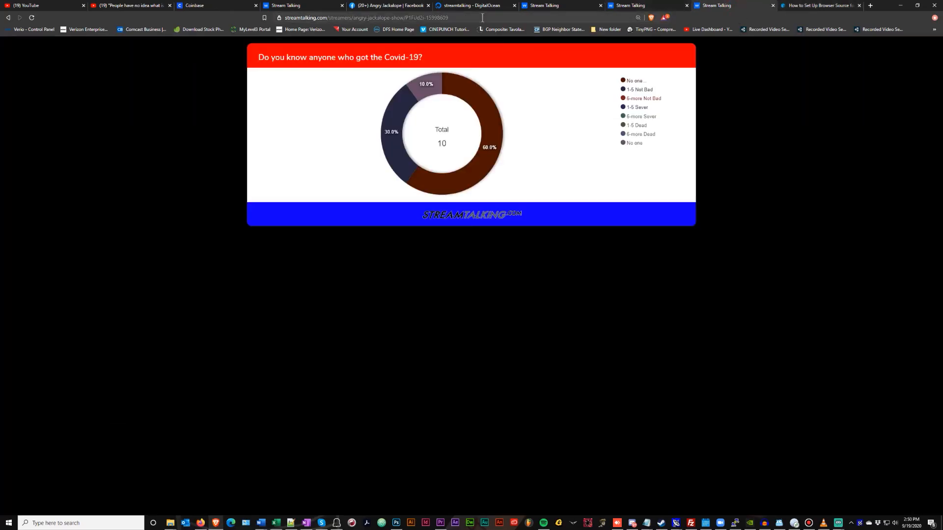
click(432, 16)
click(455, 17)
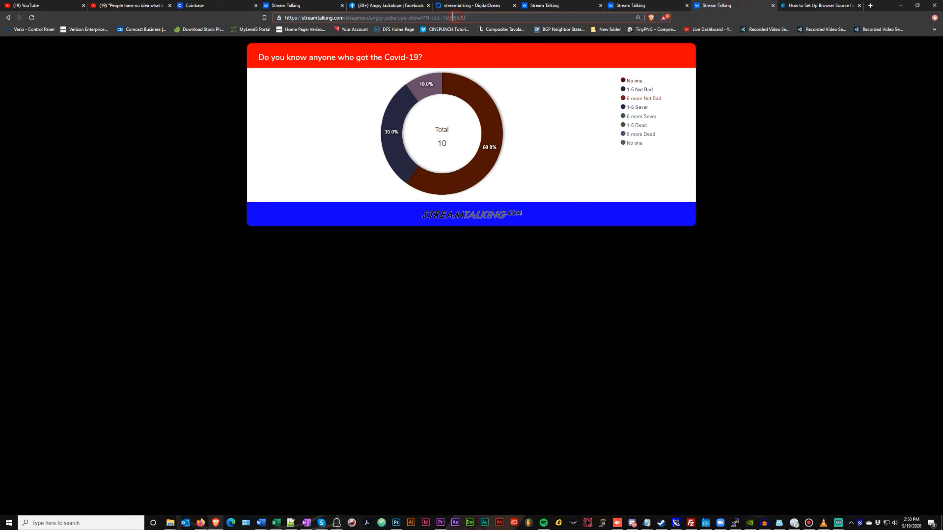
drag(466, 16, 252, 34)
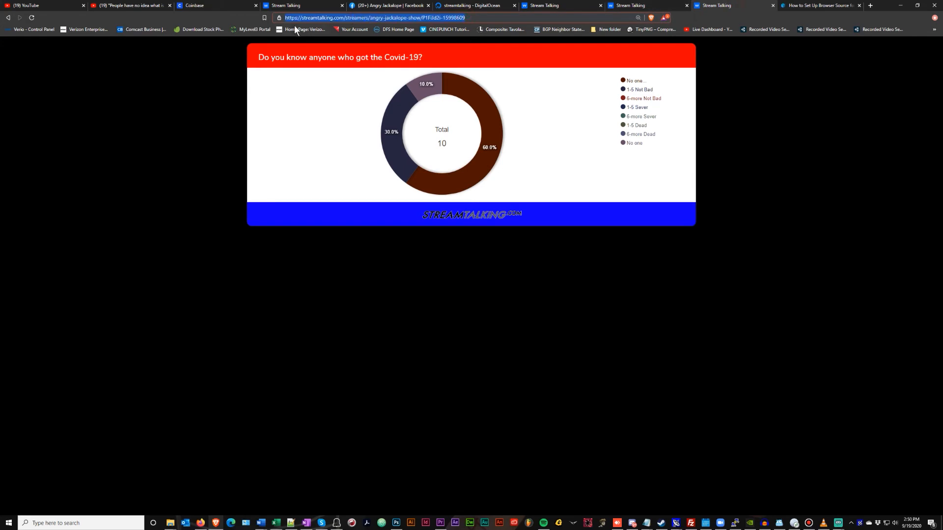
right_click(303, 17)
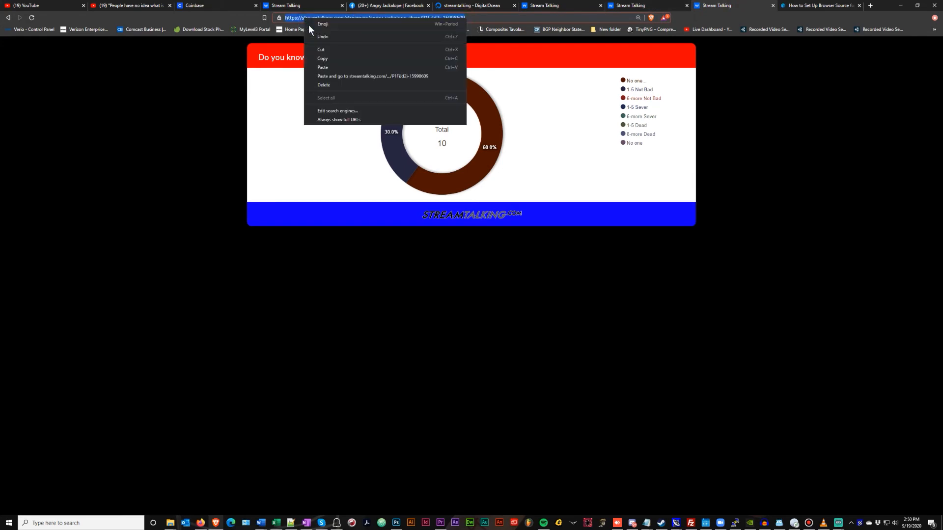
click(318, 60)
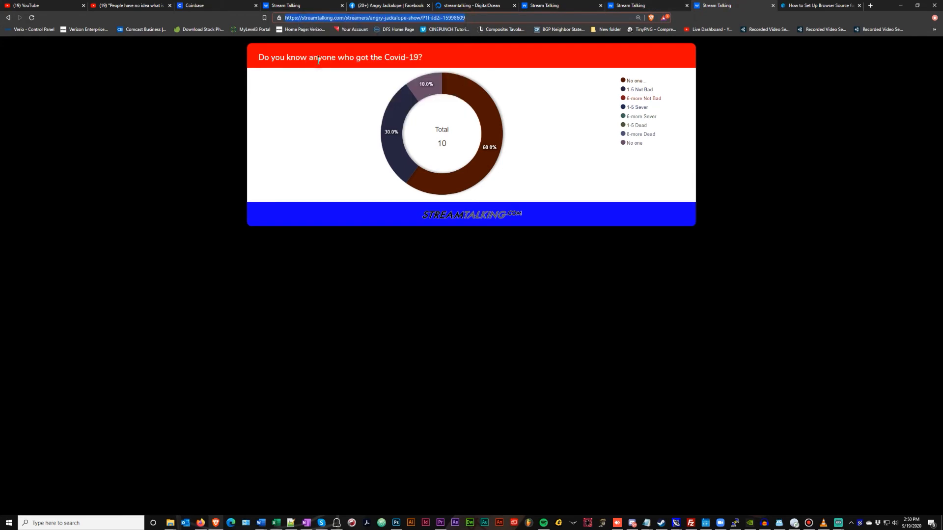
Return to Streamlabs OBS, replace the chart source's URL with the copied chart address and set its height to 800.
click(901, 5)
drag(531, 214, 417, 193)
key(ctrl+v)
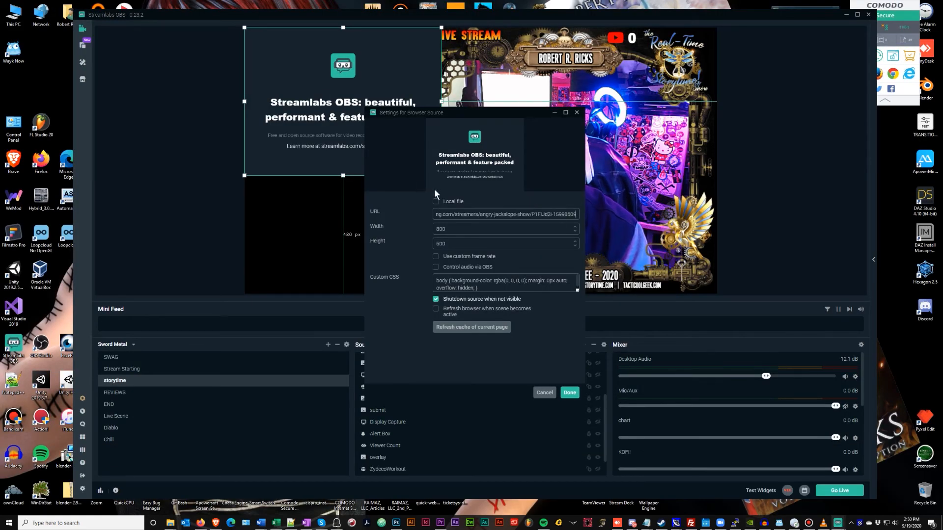
click(450, 230)
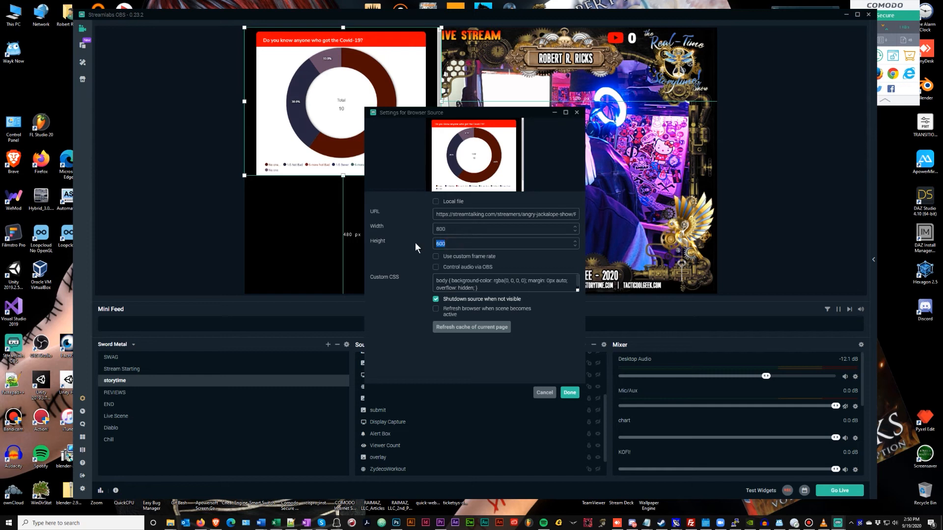
text(800)
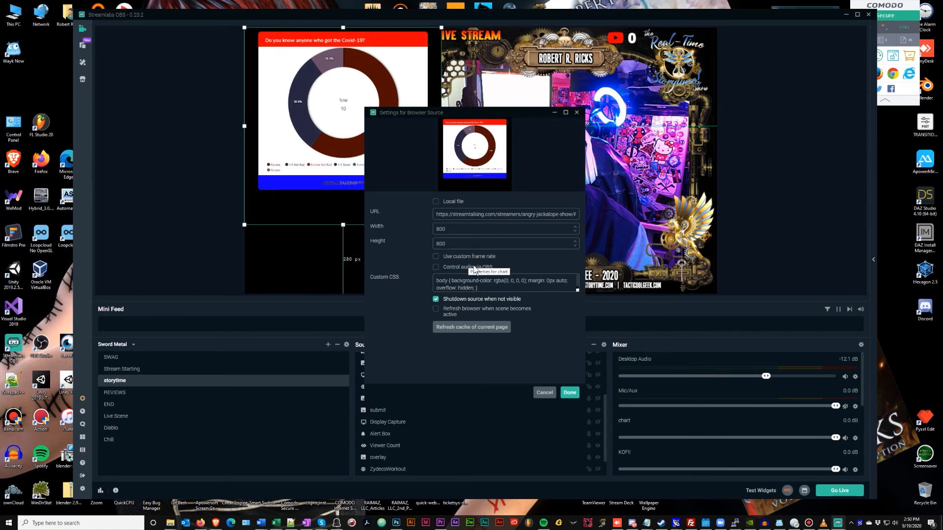
Clear the chart source's custom CSS and finish its settings.
click(555, 288)
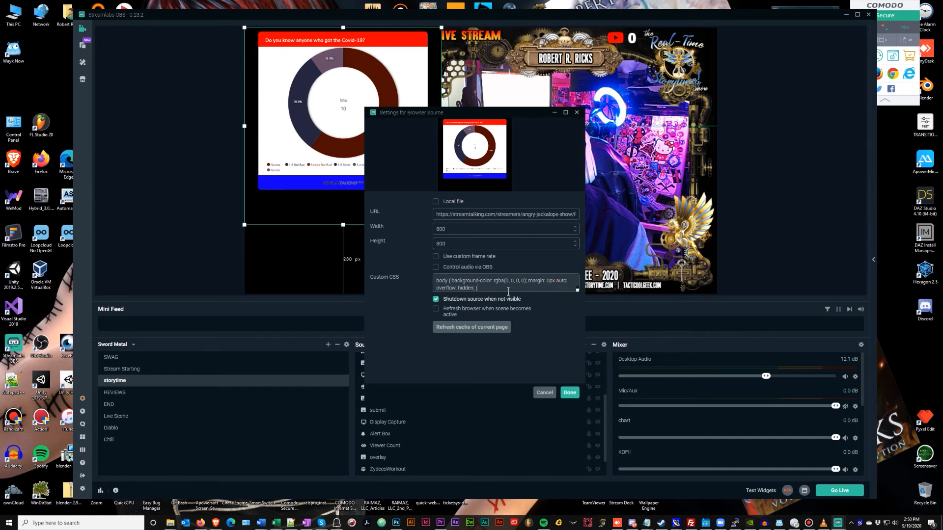
key(ctrl+a)
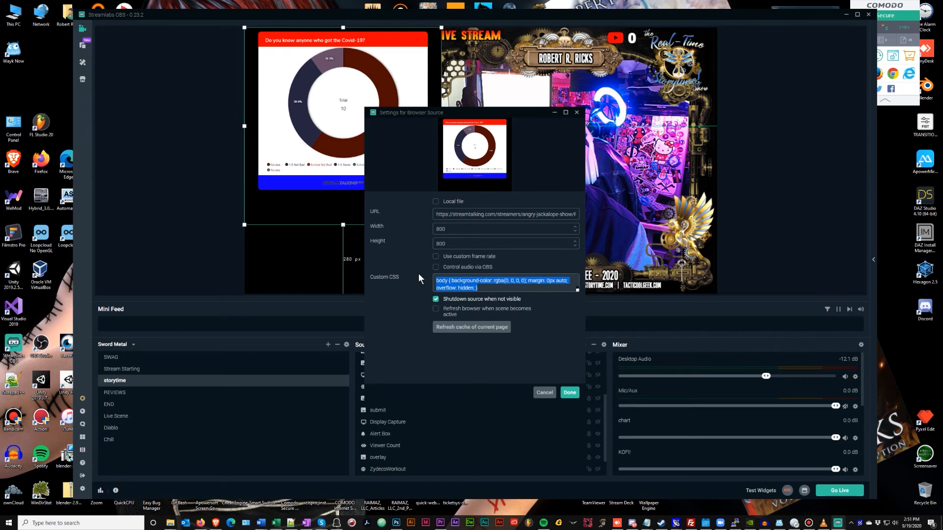
key(BackSpace)
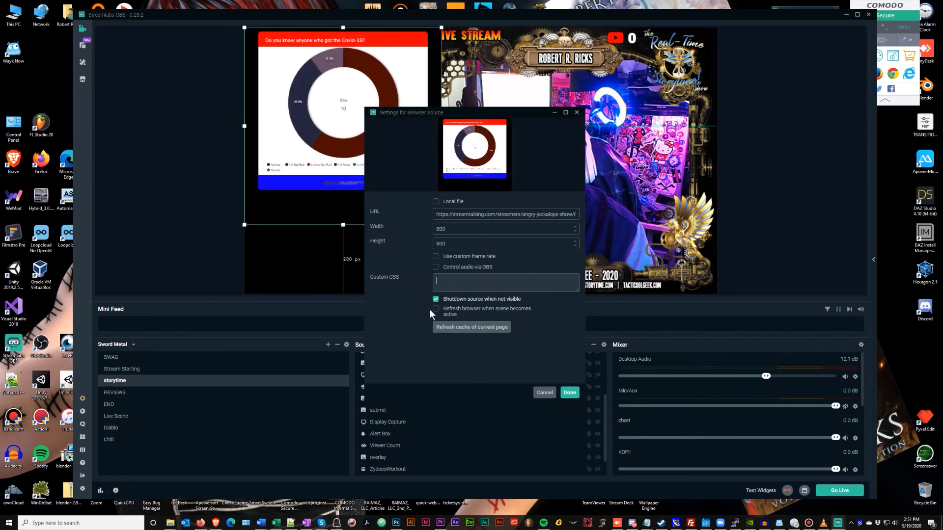
click(568, 393)
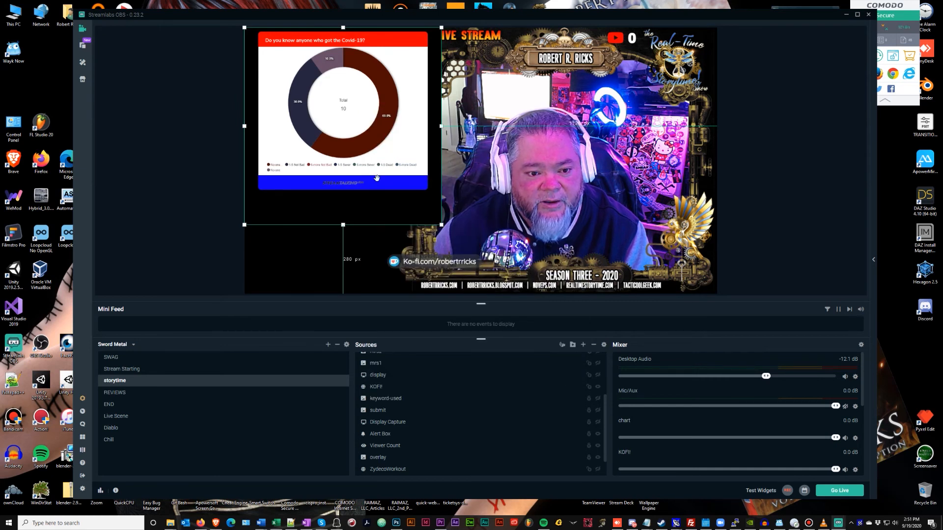
Reorder the chart source to sit directly below the overlay source and move the chart into the overlay's camera frame.
mouse_move(384, 145)
mouse_down()
mouse_move(452, 145)
mouse_move(391, 146)
mouse_up()
scroll(505, 407, up, 3)
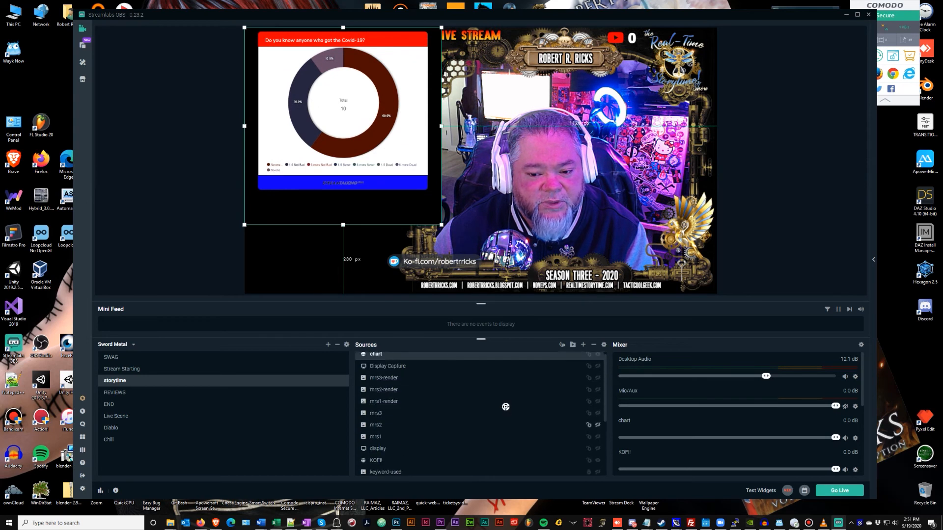
click(453, 391)
drag(386, 356, 396, 460)
scroll(419, 440, down, 2)
scroll(408, 441, up, 3)
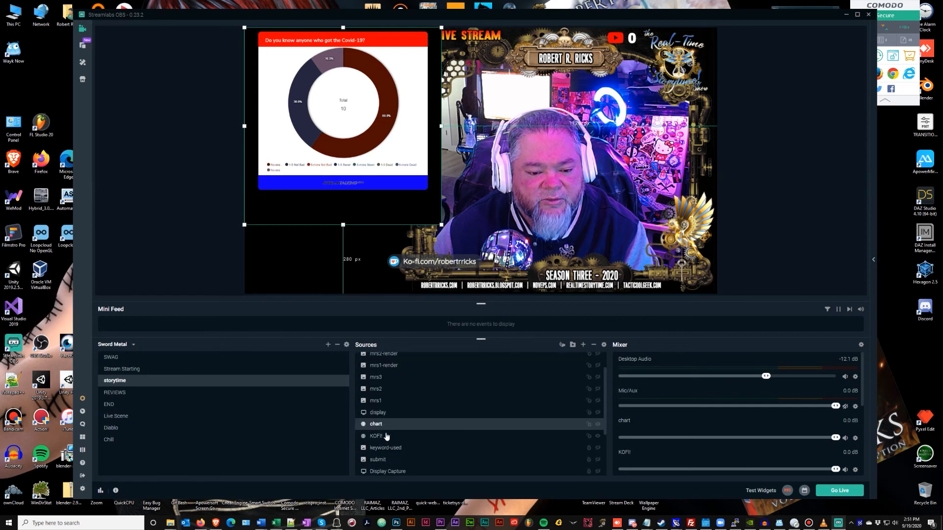
drag(376, 425, 431, 463)
scroll(438, 442, down, 3)
drag(379, 387, 377, 440)
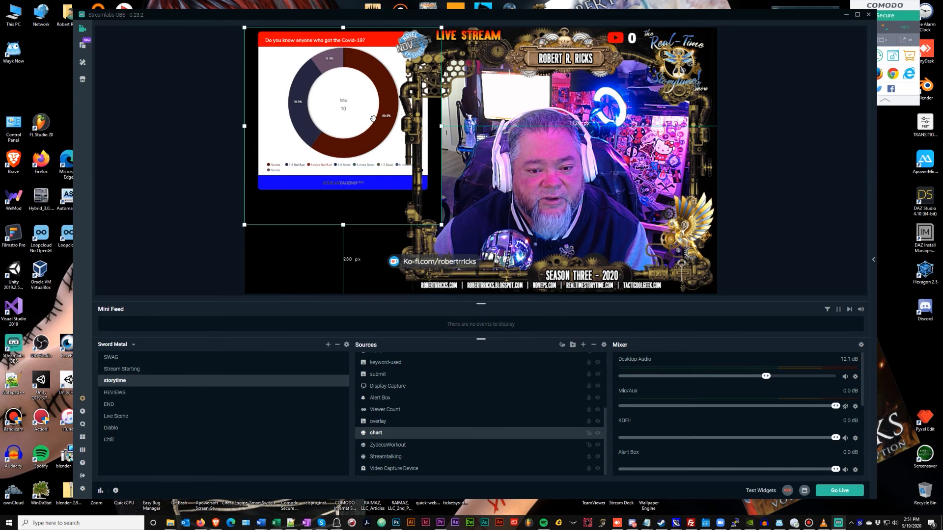
drag(349, 115, 525, 146)
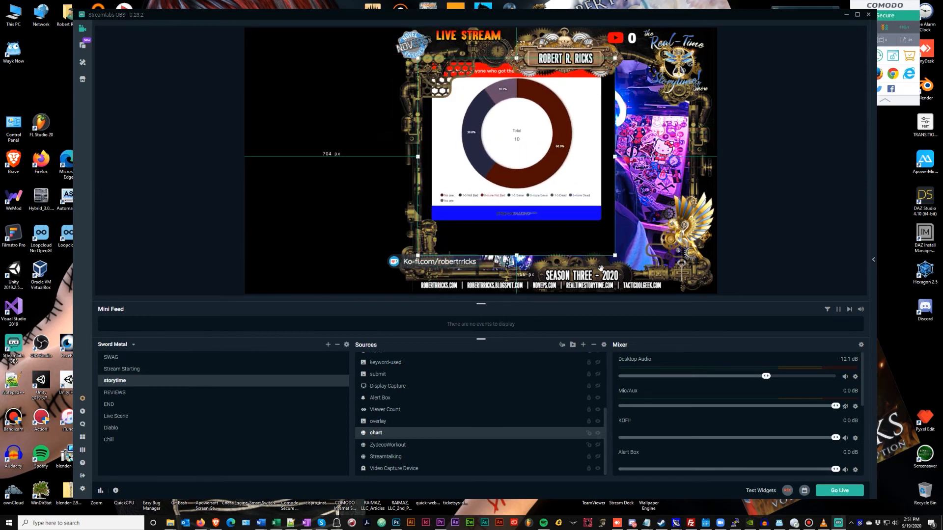
Enlarge the chart source and reposition it to fill most of the overlay's camera frame.
drag(614, 256, 672, 278)
drag(566, 172, 540, 101)
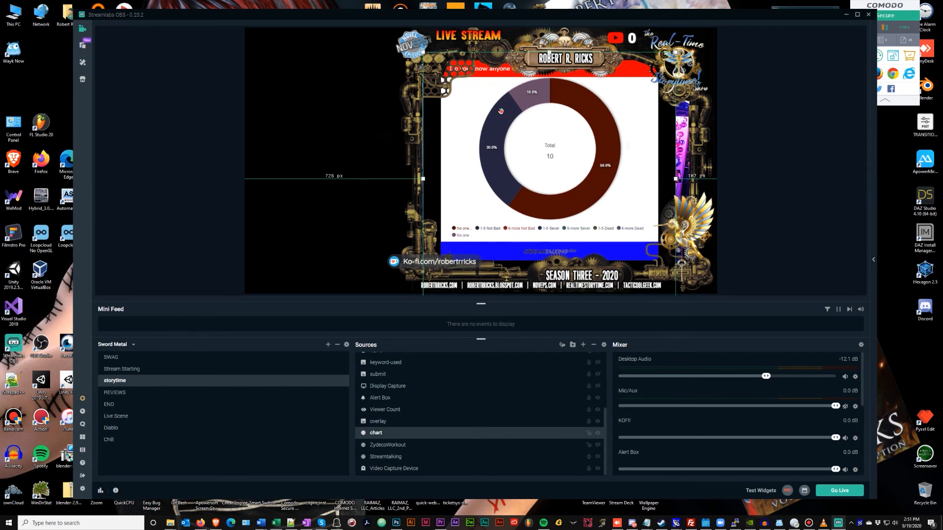
click(524, 171)
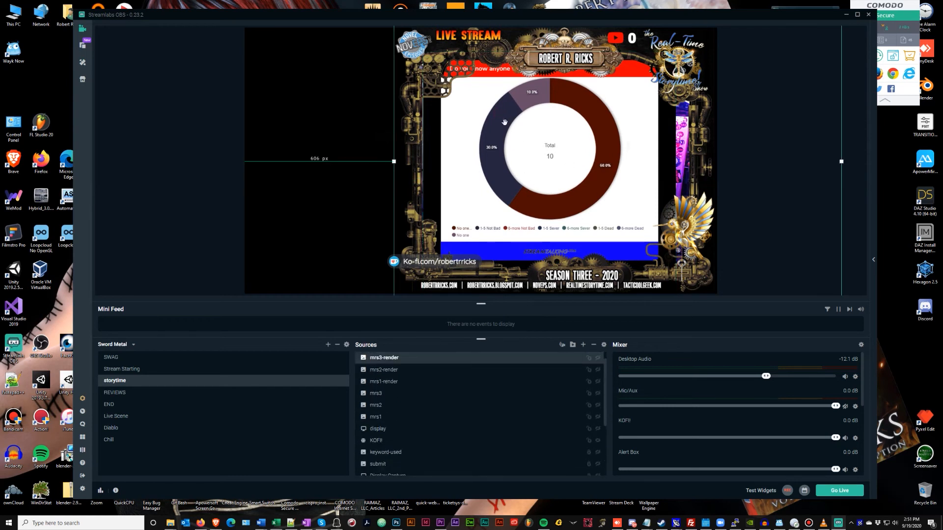
right_click(536, 156)
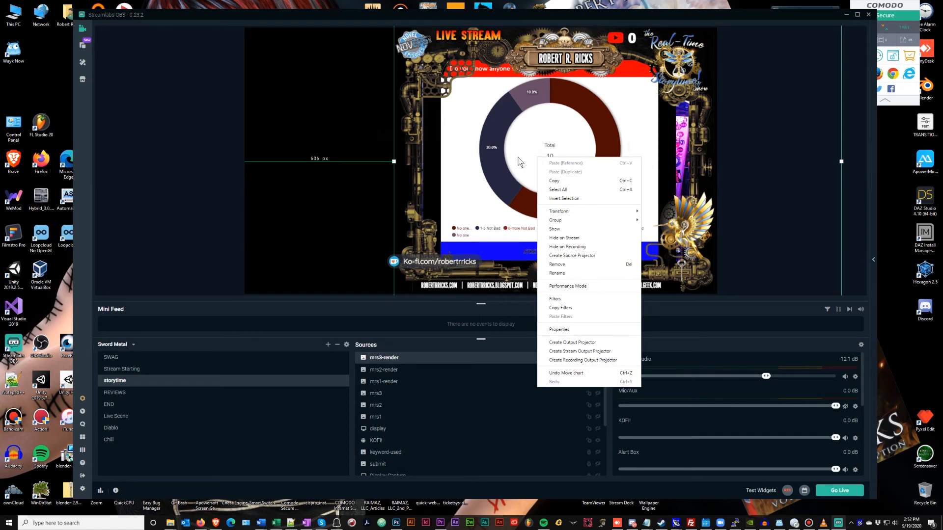
click(517, 157)
Open the chart source's Interact window beside the preview, inspect the donut chart's segments, and close the window.
scroll(455, 404, down, 1)
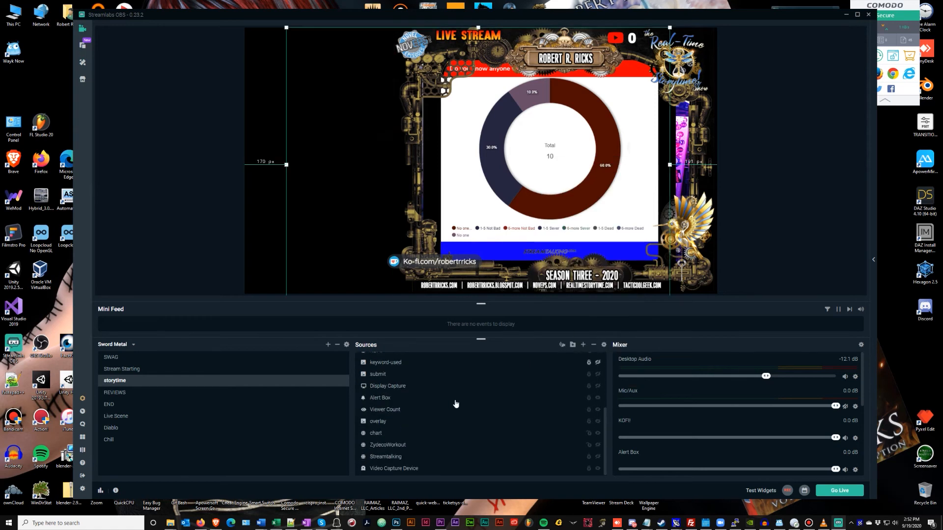
click(386, 433)
right_click(387, 432)
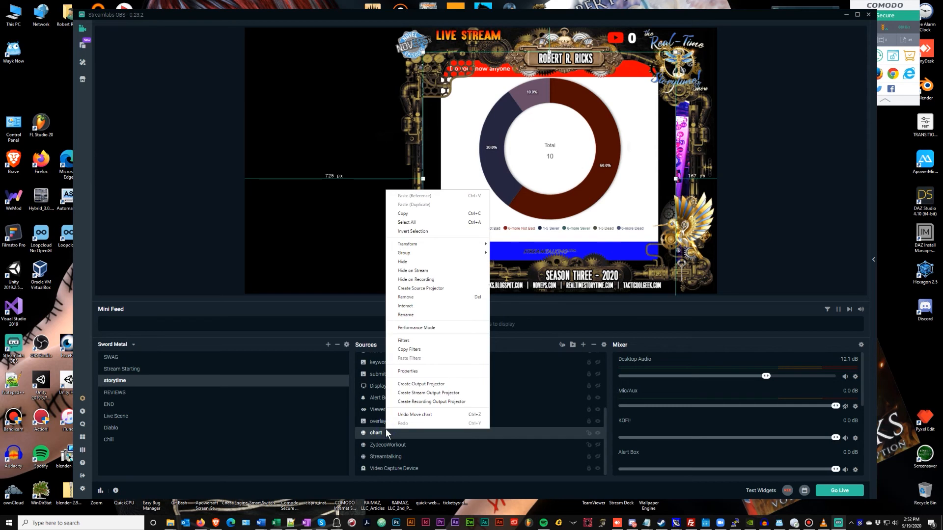
click(431, 306)
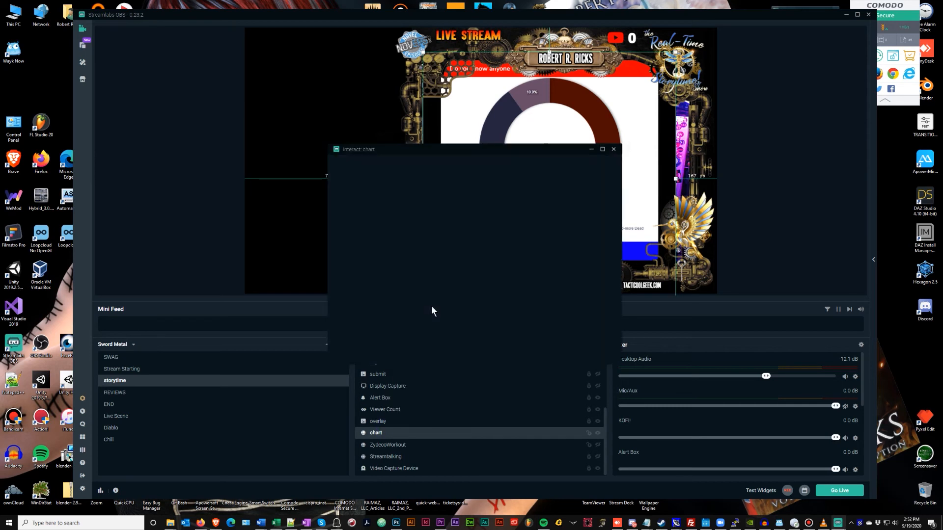
drag(491, 145, 291, 111)
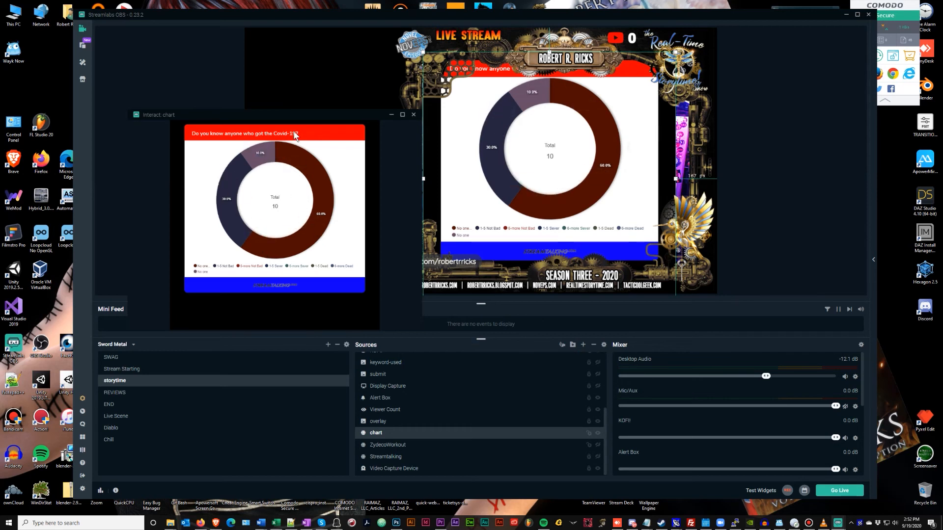
drag(291, 116, 194, 132)
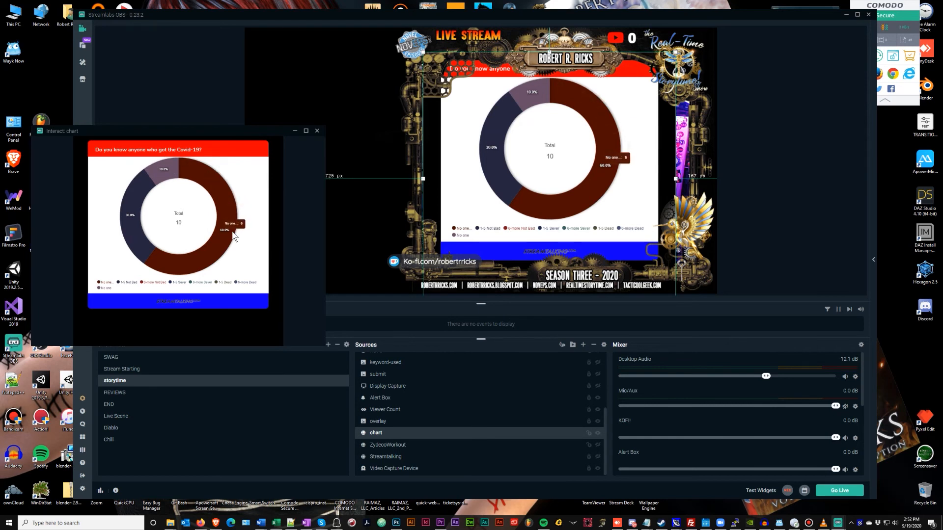
click(316, 131)
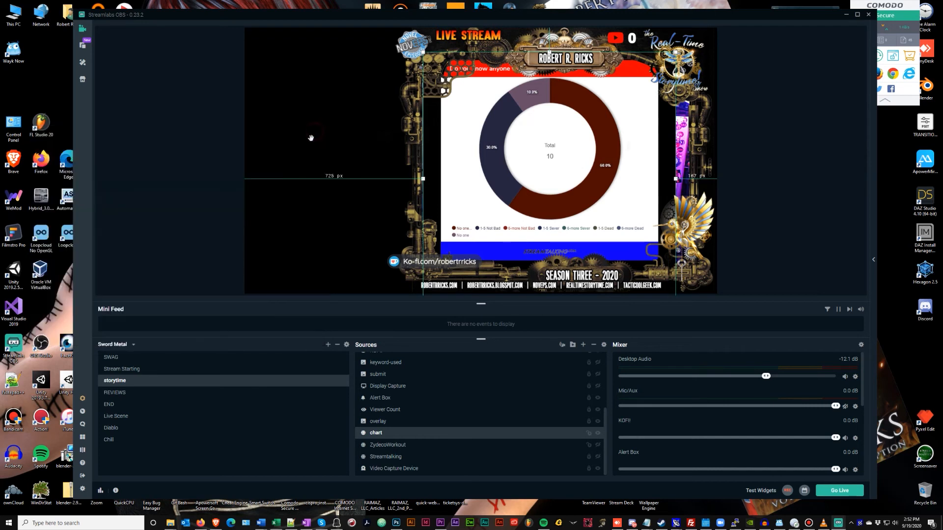
Hide the chart source and briefly show the Streamtalking keyword list source before hiding it again.
click(597, 434)
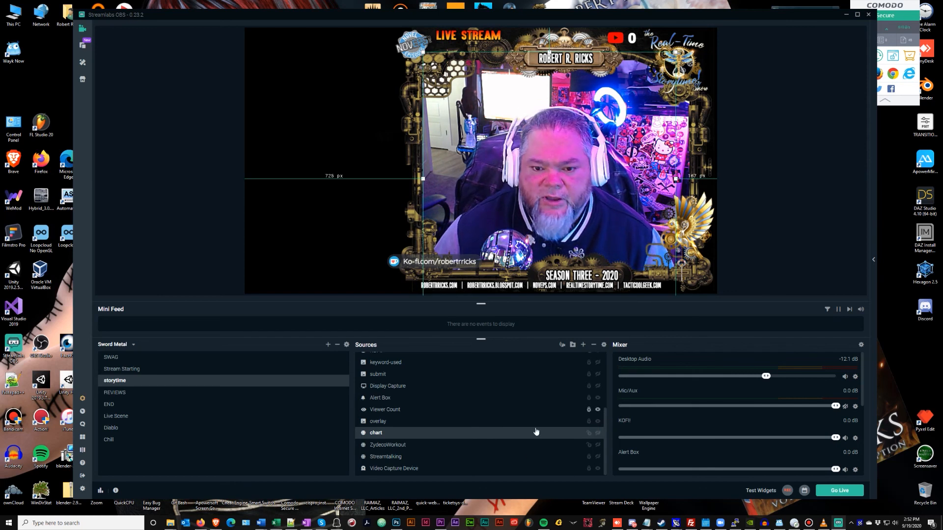
click(598, 457)
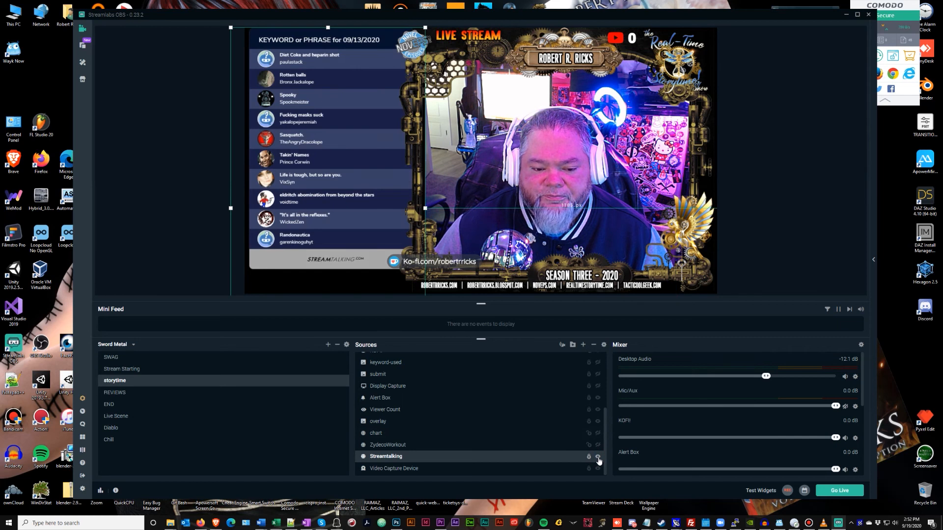
click(598, 457)
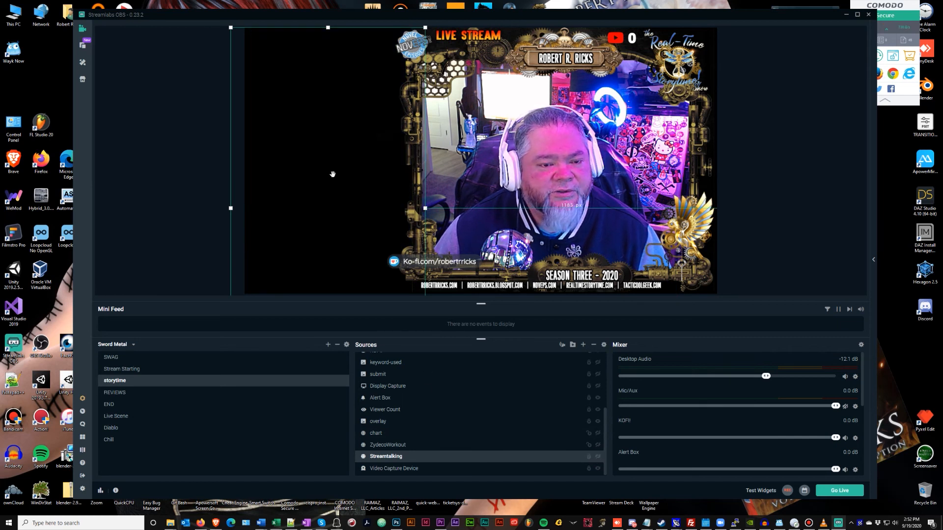
Switch to the Brave browser and enter the Angry Jackalope Show stream from My Streams.
click(216, 522)
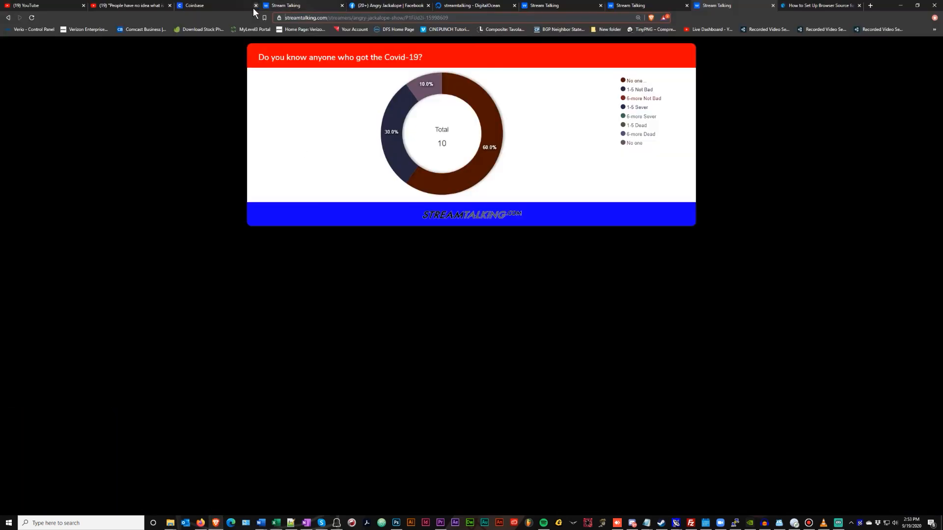
click(305, 6)
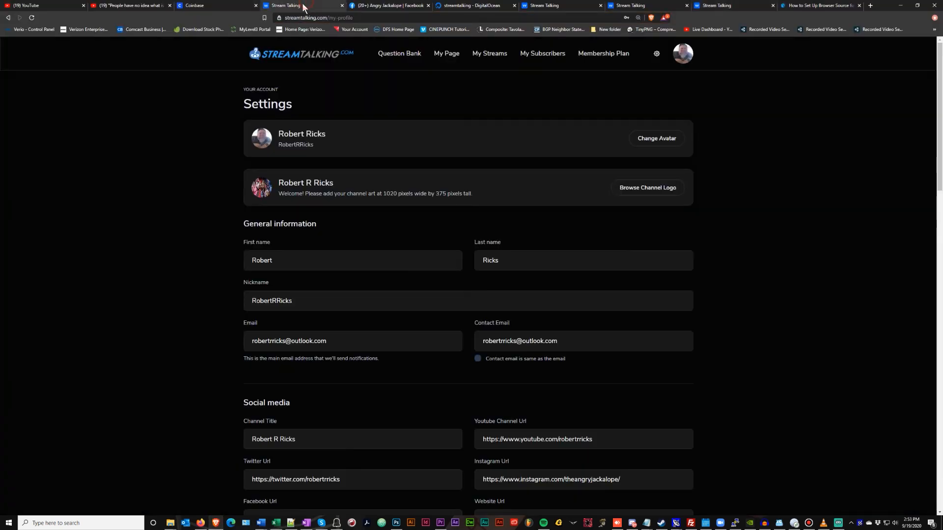
click(492, 54)
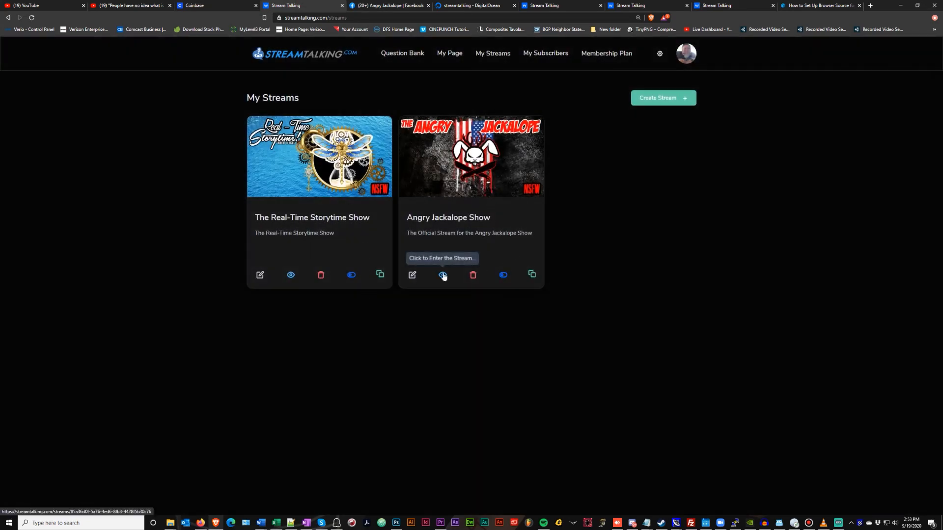
click(443, 276)
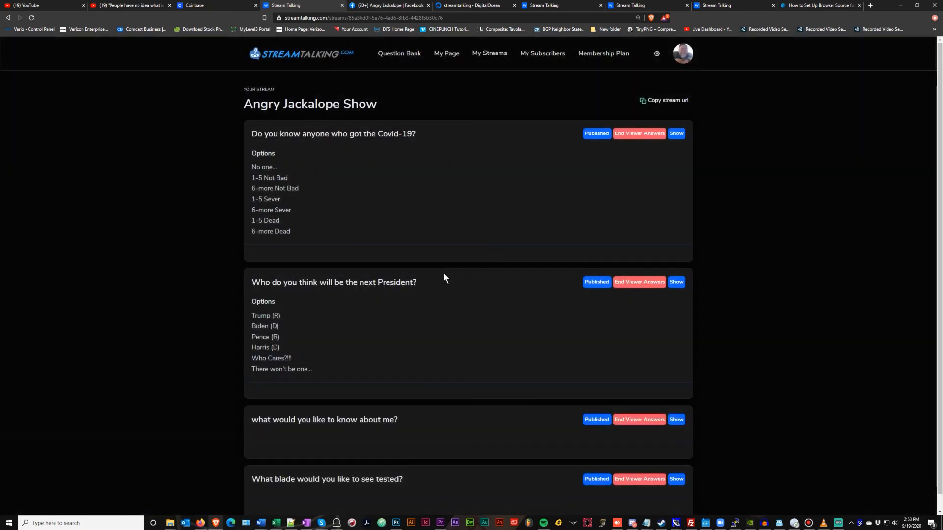
scroll(554, 201, down, 1)
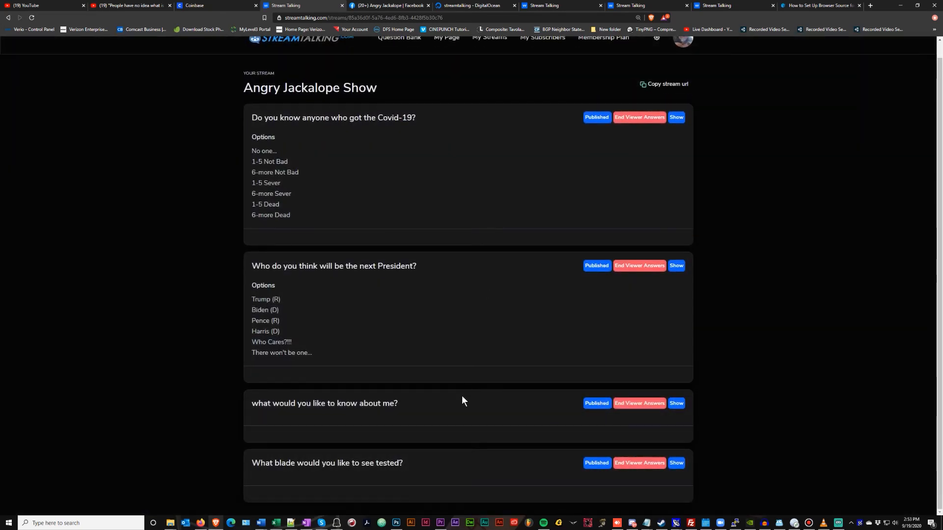
Select and save the "one regret in life" answer to "what would you like to know about me?" and copy the question's stream URL.
click(678, 404)
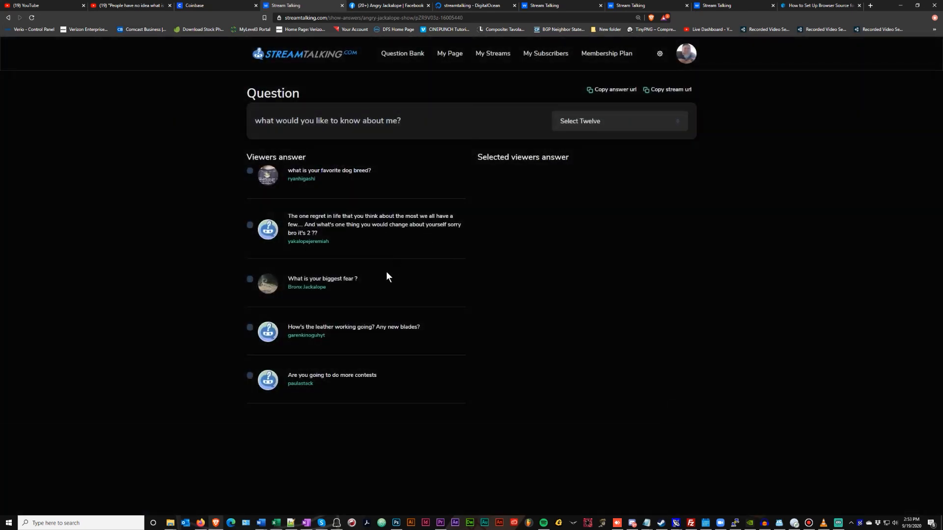
click(248, 280)
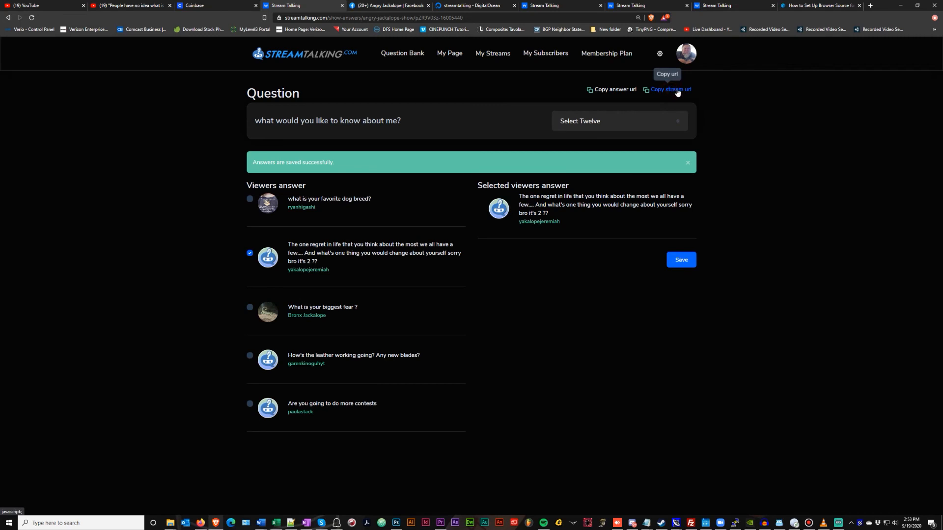
Return to Streamlabs OBS and add a new browser source named Questions to the storytime scene.
click(837, 524)
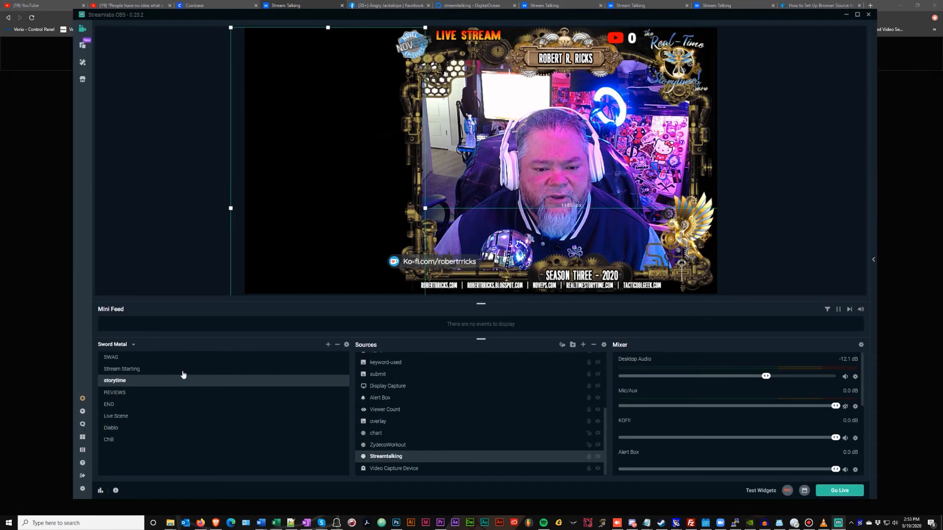
click(582, 345)
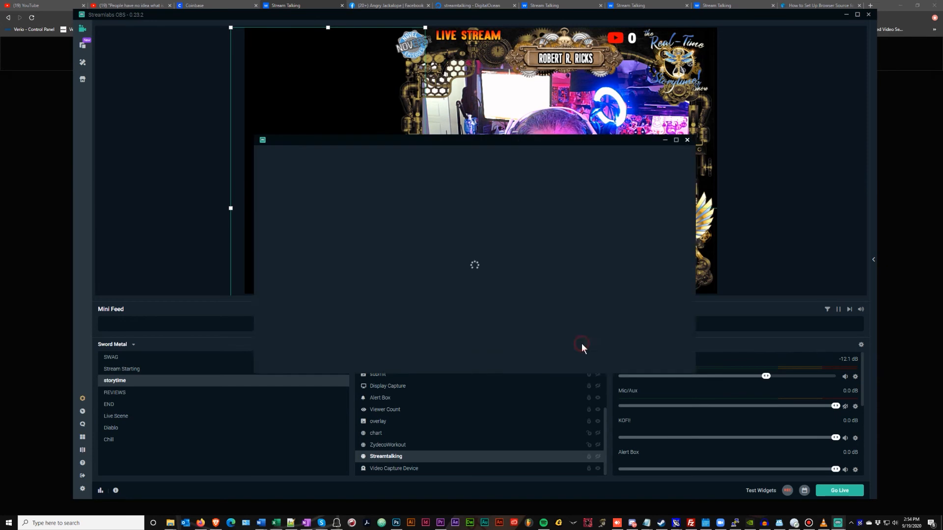
click(282, 264)
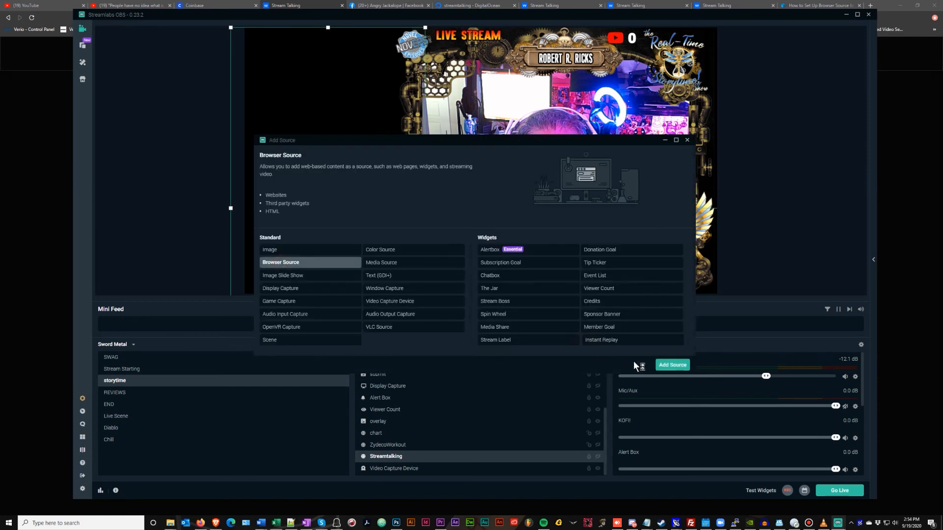
click(666, 364)
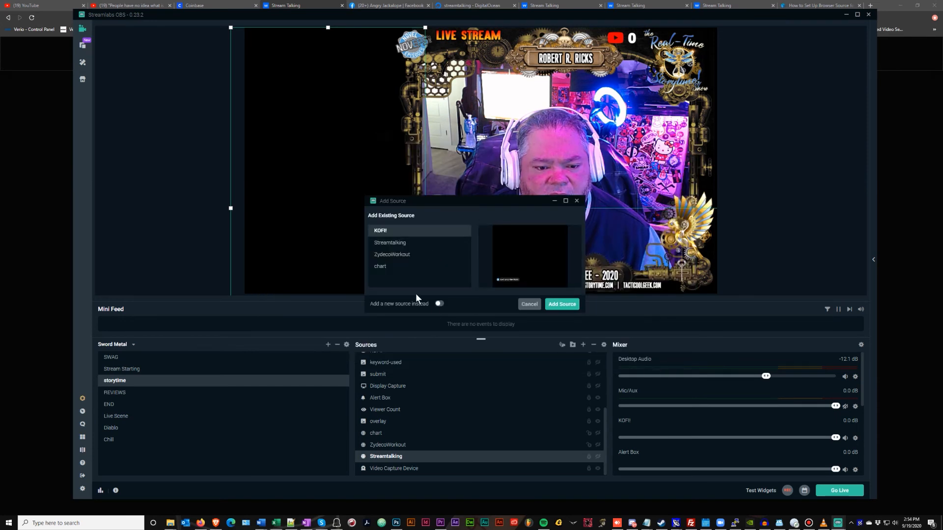
click(439, 303)
drag(424, 244, 331, 241)
text(Questions)
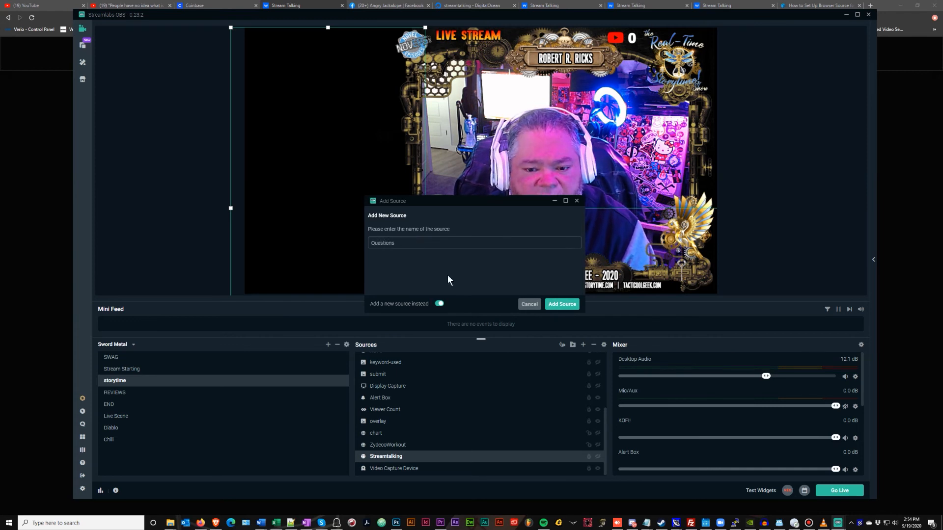
click(560, 305)
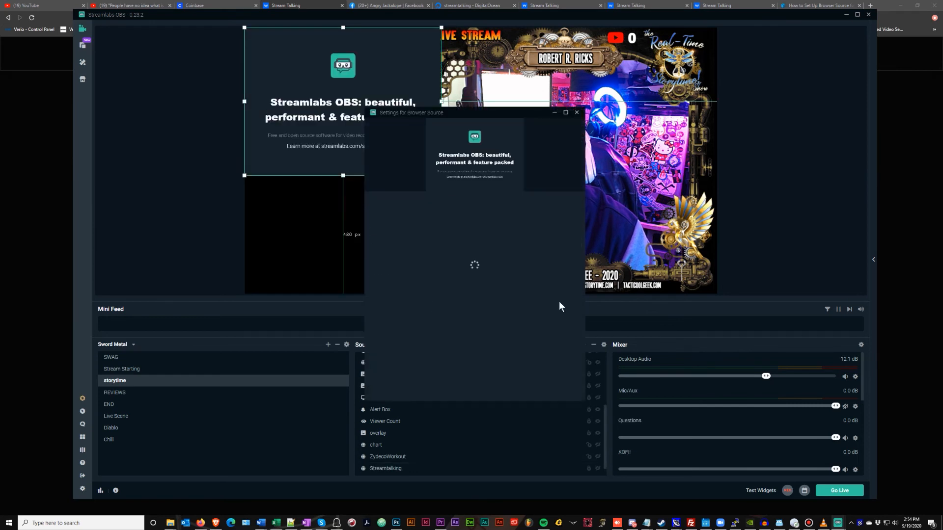
Replace the Questions source's URL with the copied stream address and set its height to 200.
drag(534, 214, 408, 212)
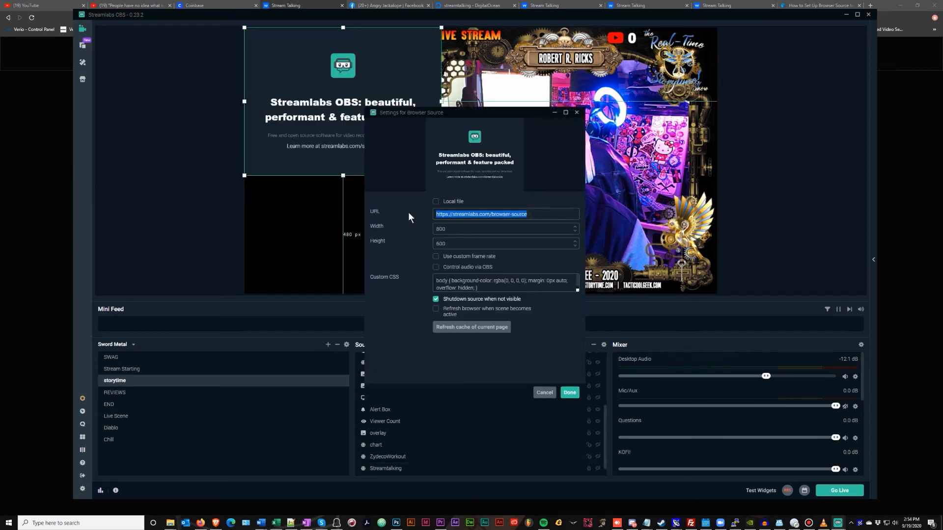
text(https://streamlabs.com/streamers/angry-jackalope-show/pZR9V03z-16005440)
click(471, 226)
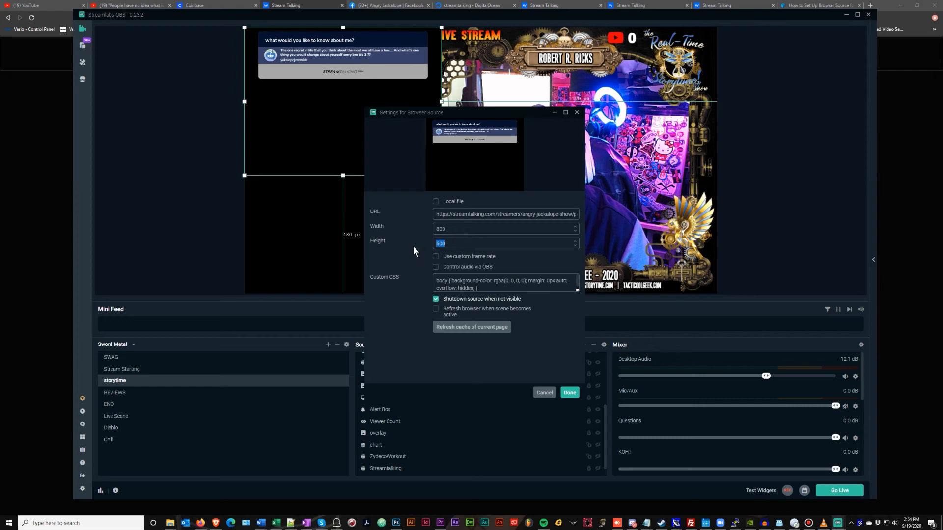
text(200)
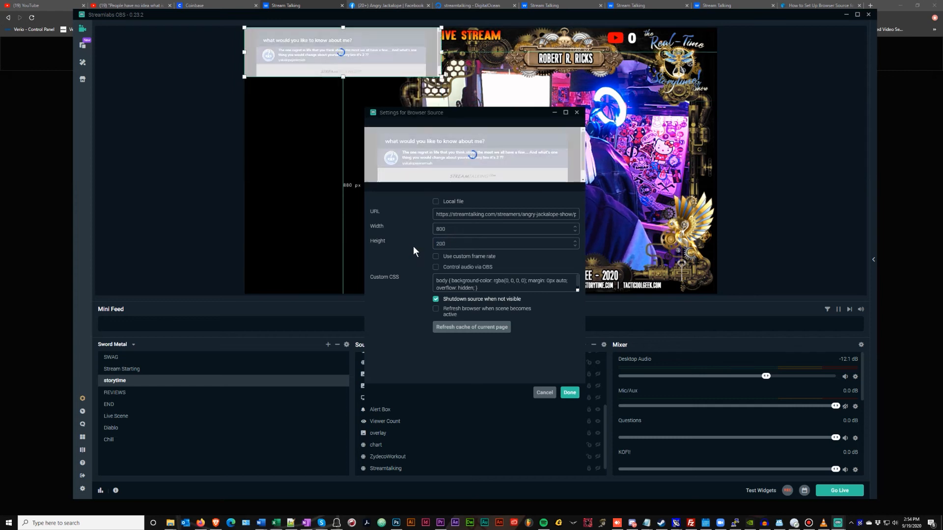
Set the Questions source's height to 225 and clear its custom CSS.
click(453, 243)
drag(443, 240, 434, 245)
text(225)
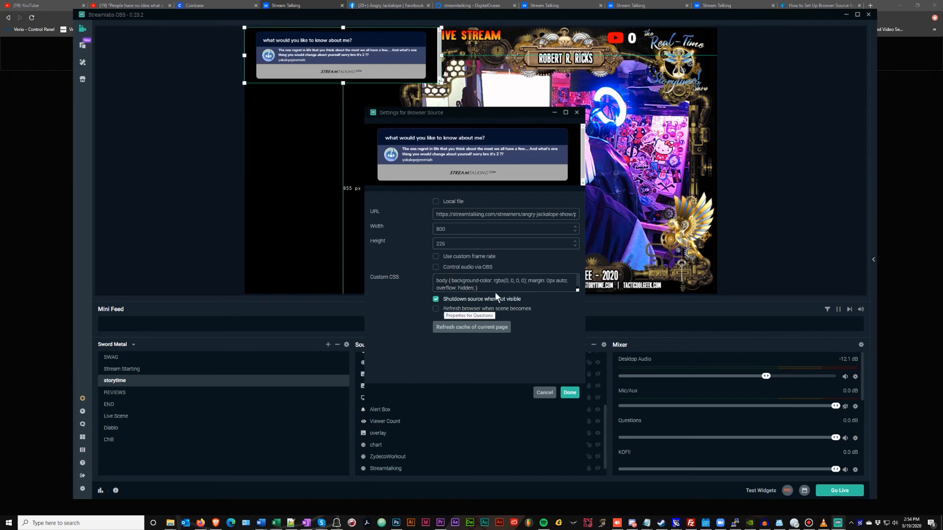
drag(487, 287, 420, 274)
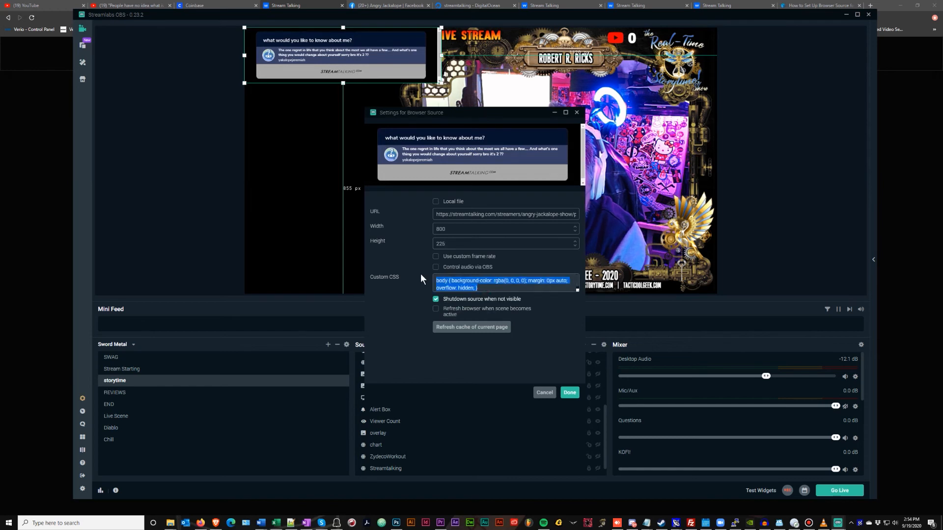
key(BackSpace)
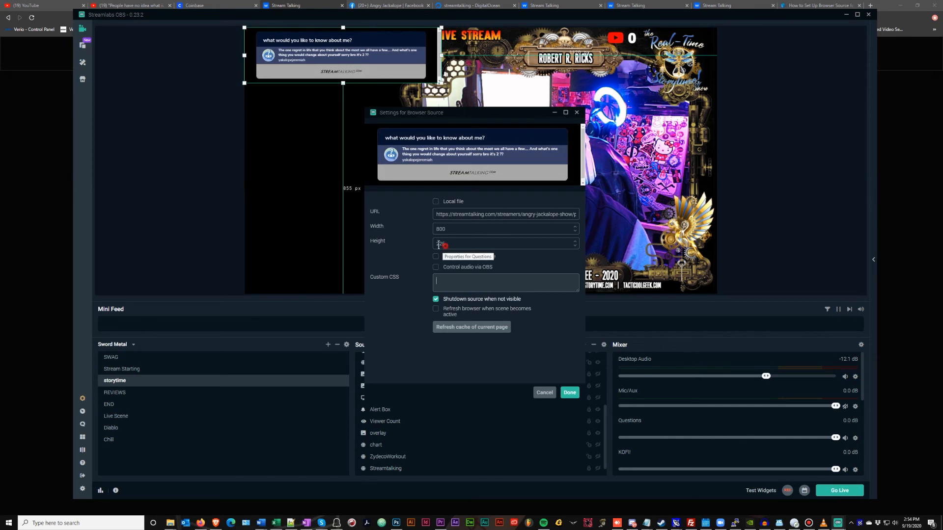
Set the Questions source's height to 250 and finish its settings.
drag(446, 243, 420, 244)
text(250)
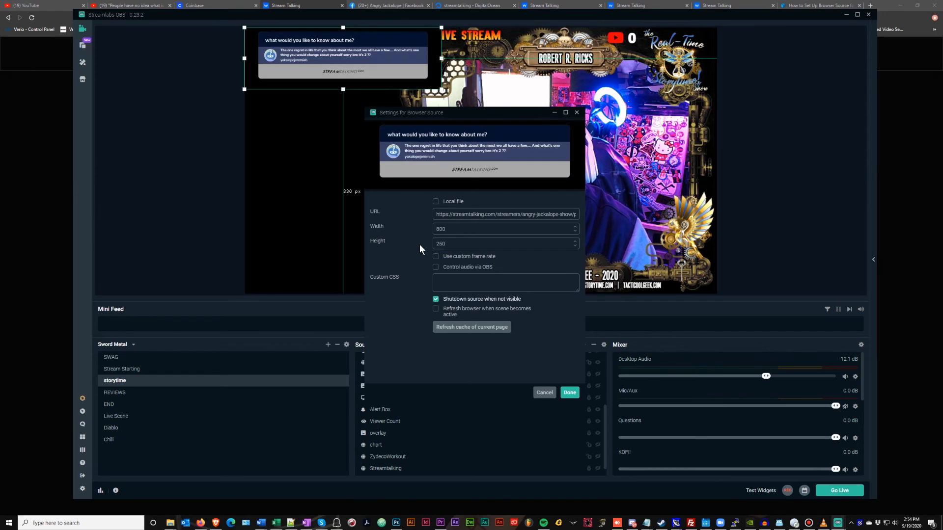
click(569, 391)
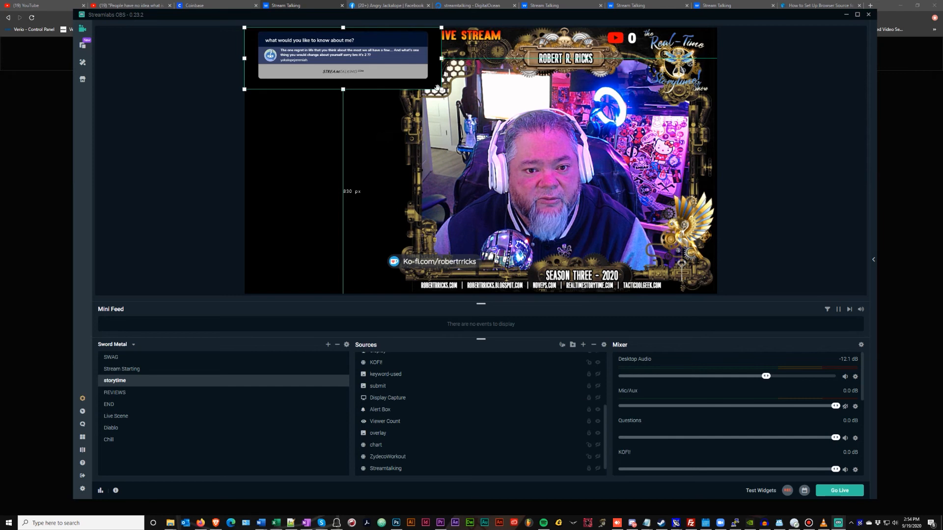
Scale the Questions source up to span the canvas width and crop the empty strip below its StreamTalking banner.
drag(441, 90, 662, 180)
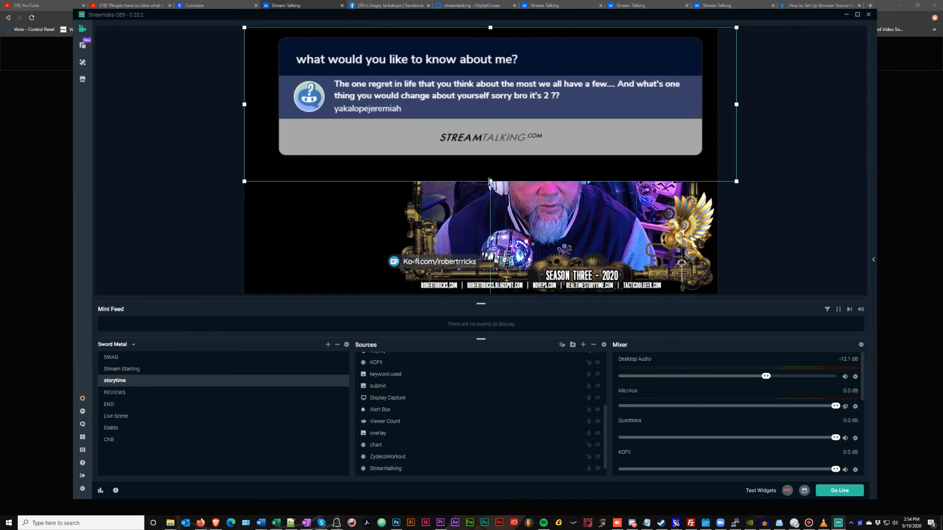
drag(489, 179, 490, 157)
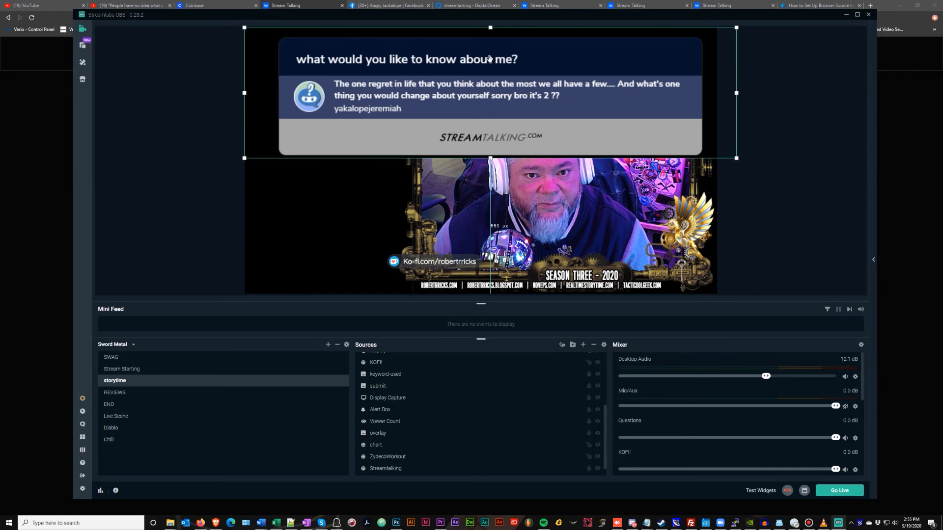
Crop the Questions source's empty strips above and on both sides of the banner, and move it down to mid-canvas.
drag(490, 28, 489, 36)
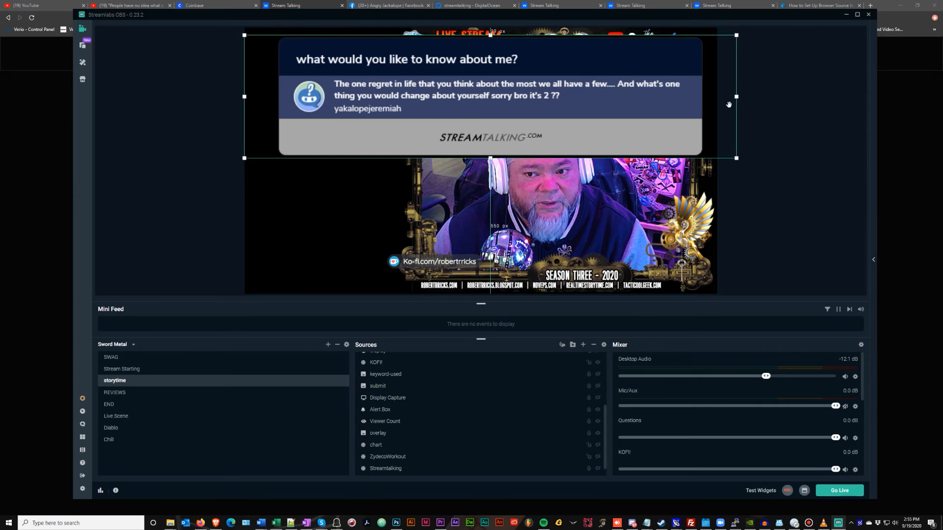
drag(735, 96, 704, 97)
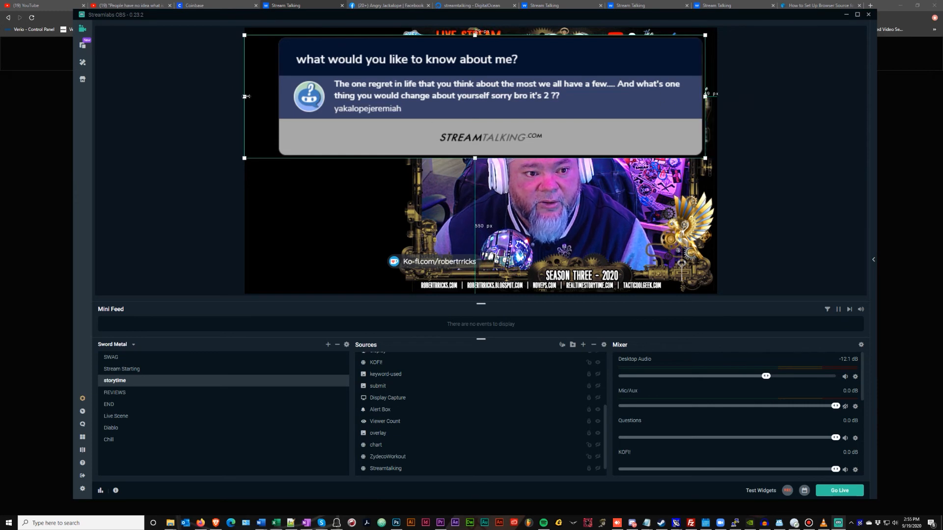
drag(249, 96, 290, 96)
drag(482, 58, 471, 132)
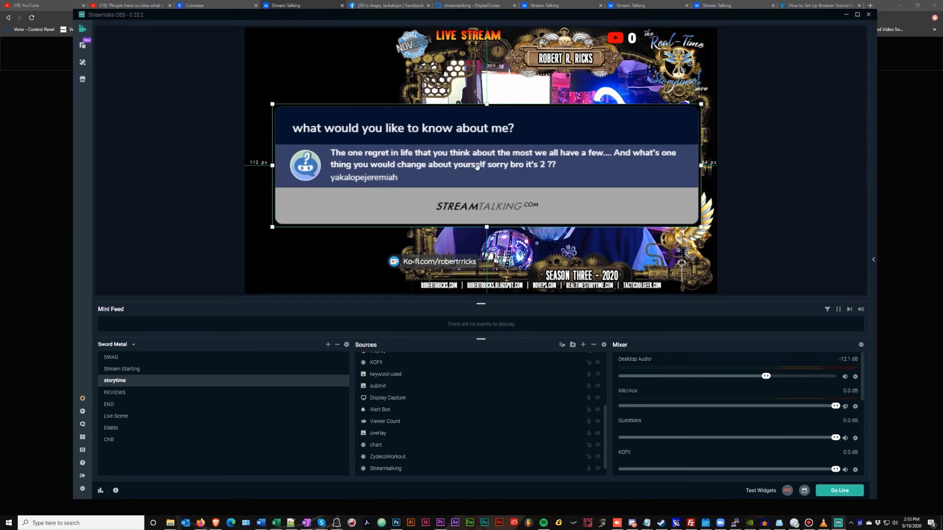
Switch to StreamTalking in the browser, replace the selected viewer answer with "What is your biggest fear ?" and save it.
click(216, 524)
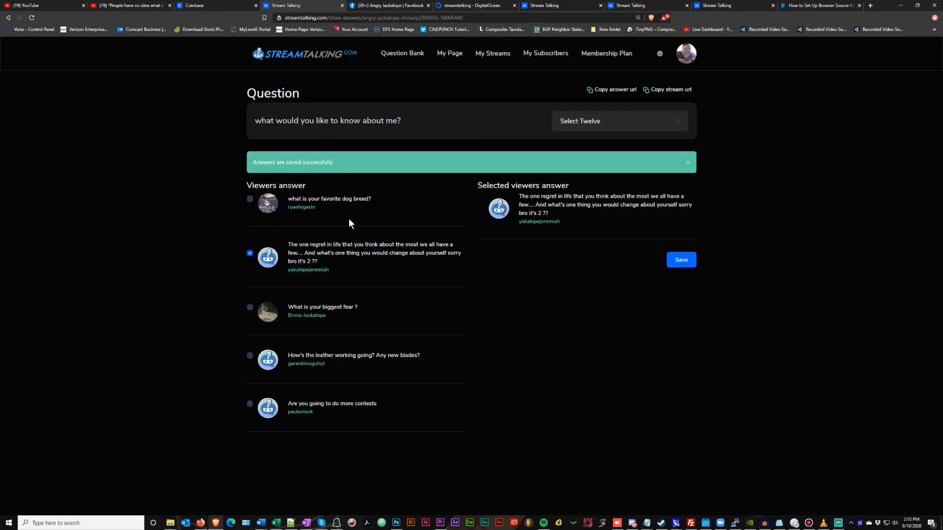
click(250, 253)
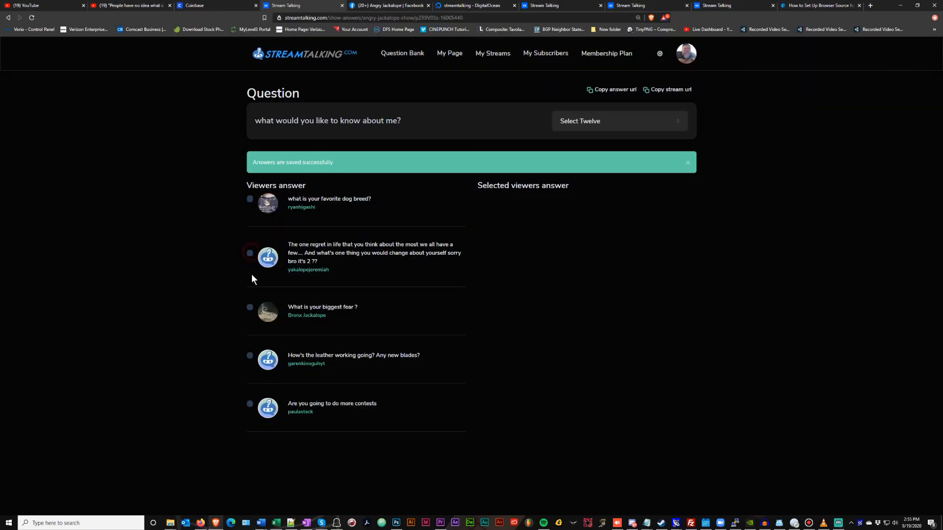
click(250, 306)
click(683, 251)
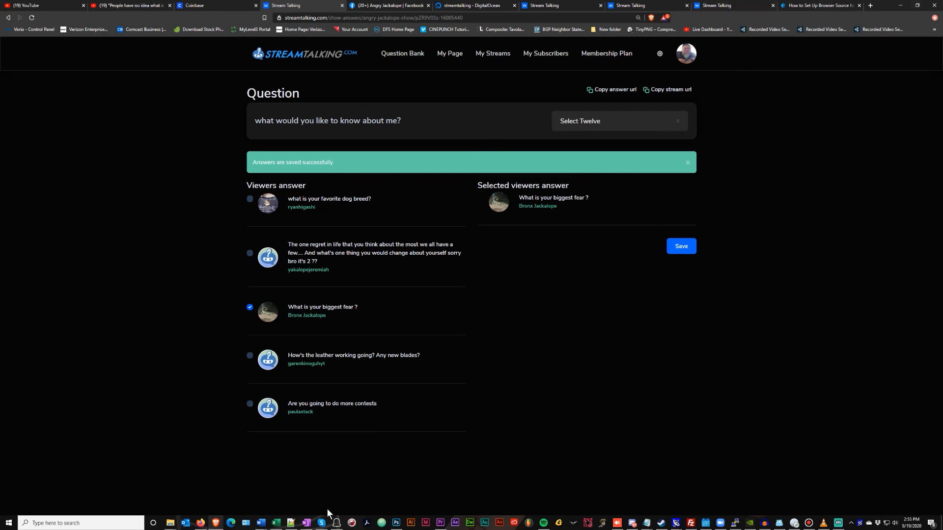
Switch to Streamlabs OBS and refresh the Questions source by hiding and showing it again.
click(838, 522)
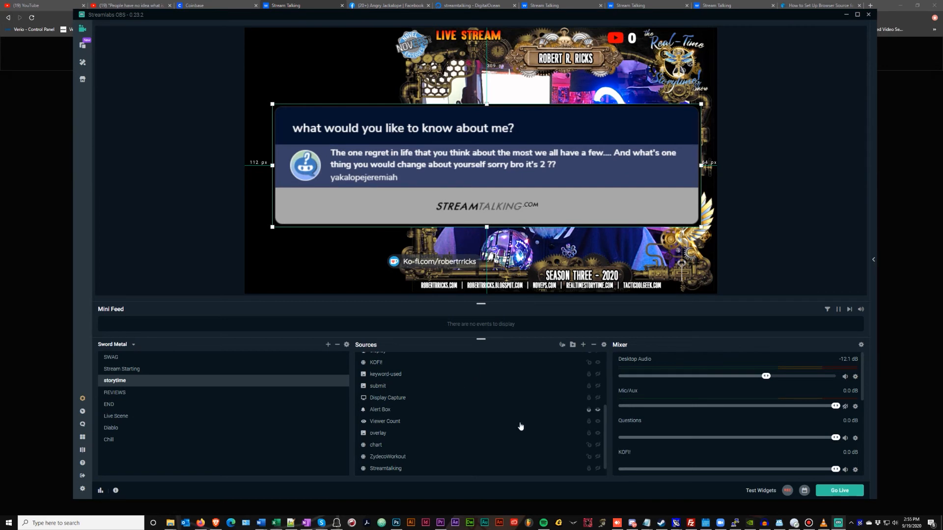
scroll(537, 430, up, 3)
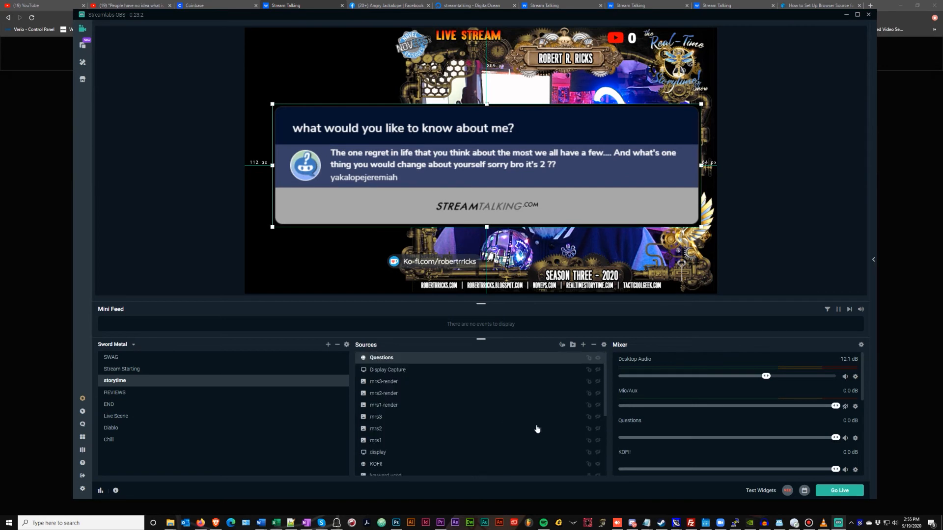
click(600, 360)
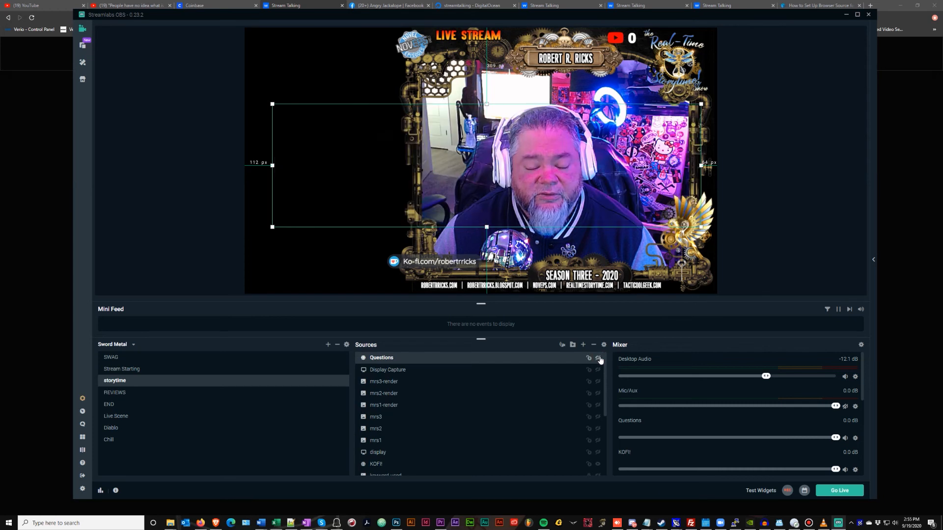
click(600, 360)
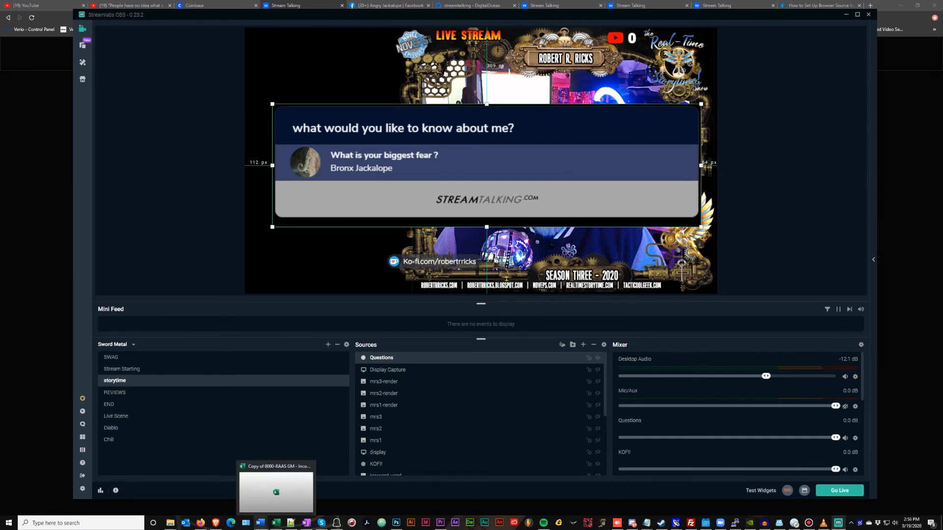
Switch back to StreamTalking, make "How's the leather working going? Any new blades?" the only selected viewer answer and save it.
mouse_move(216, 524)
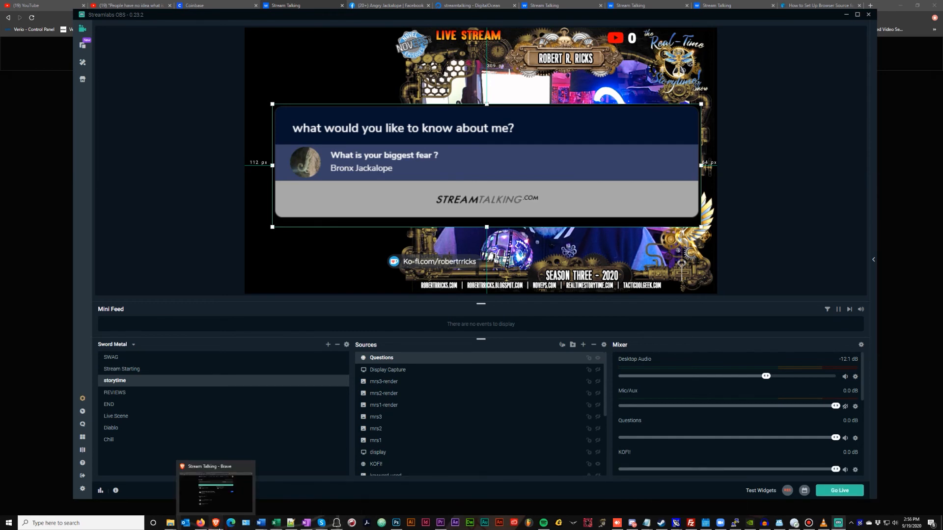
click(218, 526)
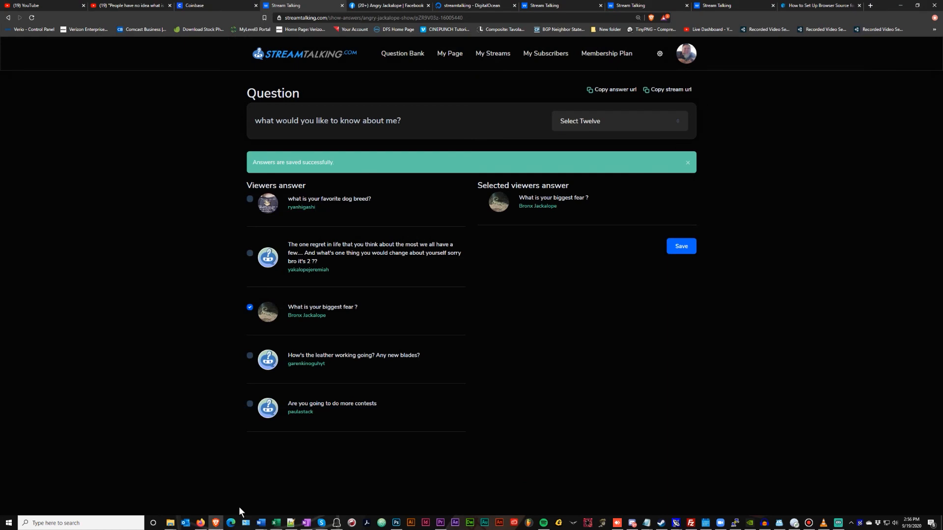
click(250, 307)
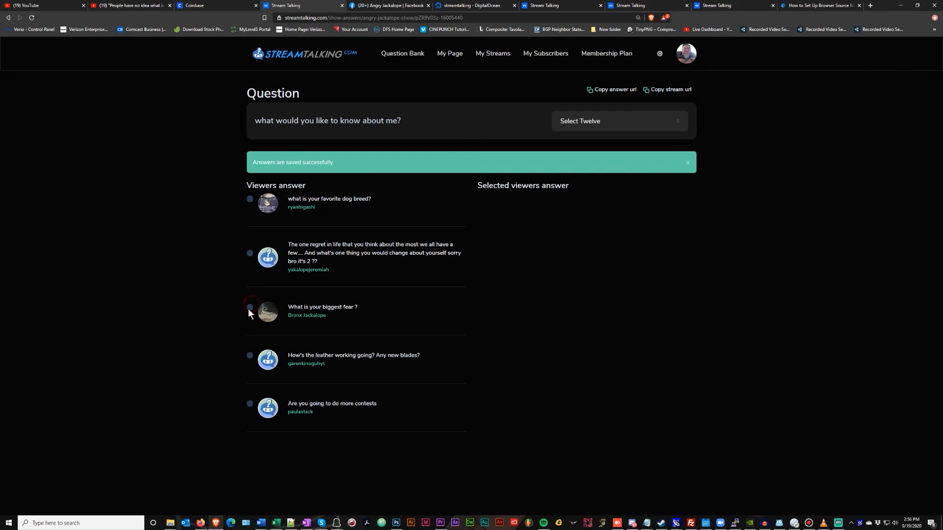
click(250, 357)
click(680, 248)
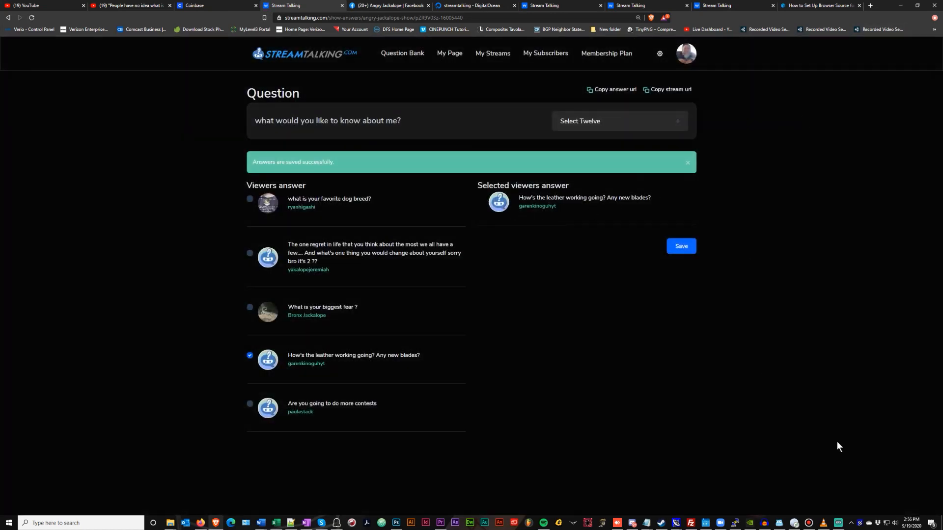
Return to Streamlabs OBS, reload the Questions source by toggling its visibility, and leave it hidden after viewing the new answer.
click(838, 523)
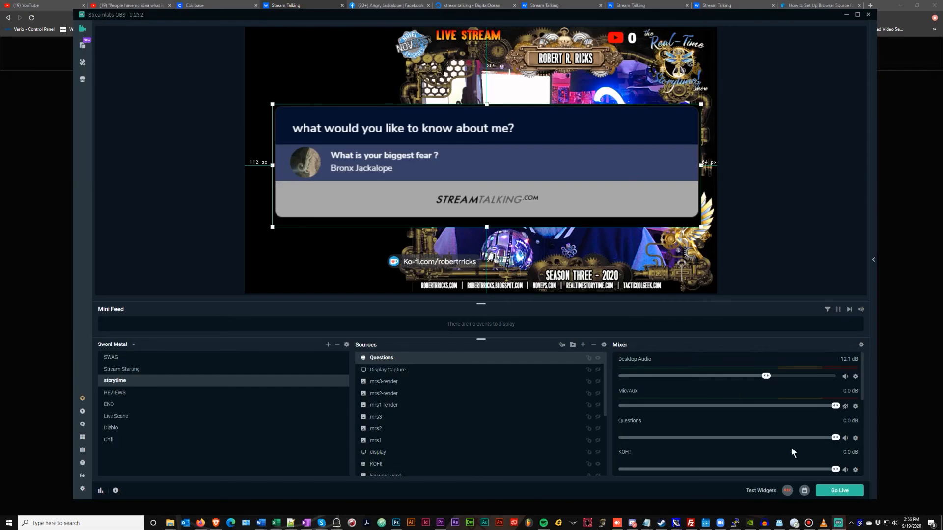
click(597, 359)
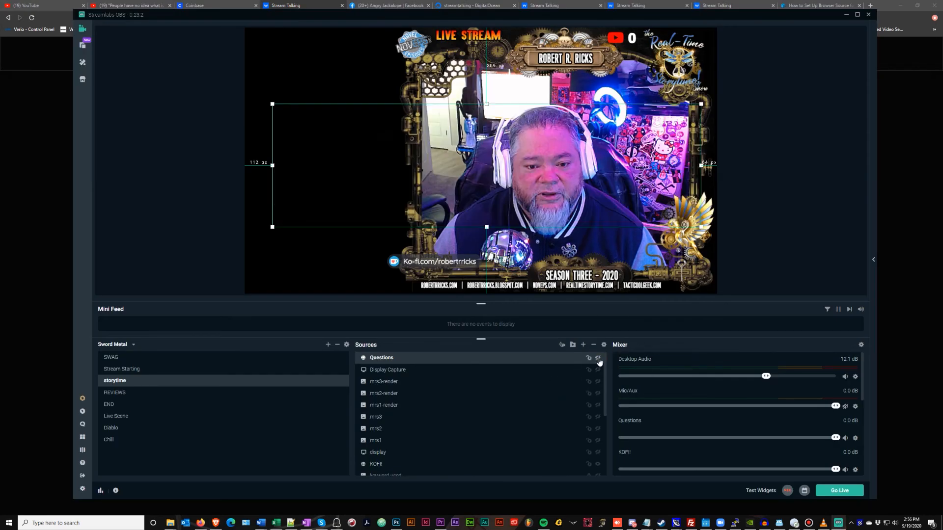
click(598, 358)
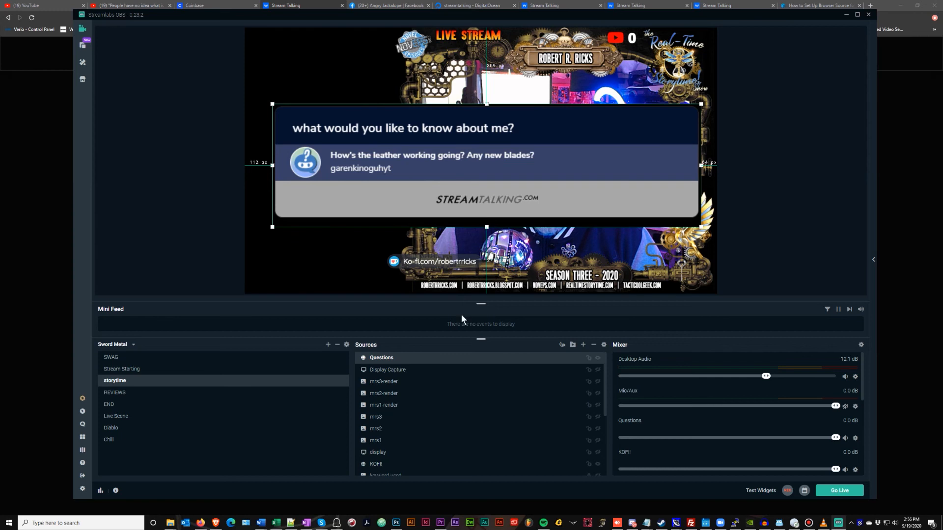
click(598, 360)
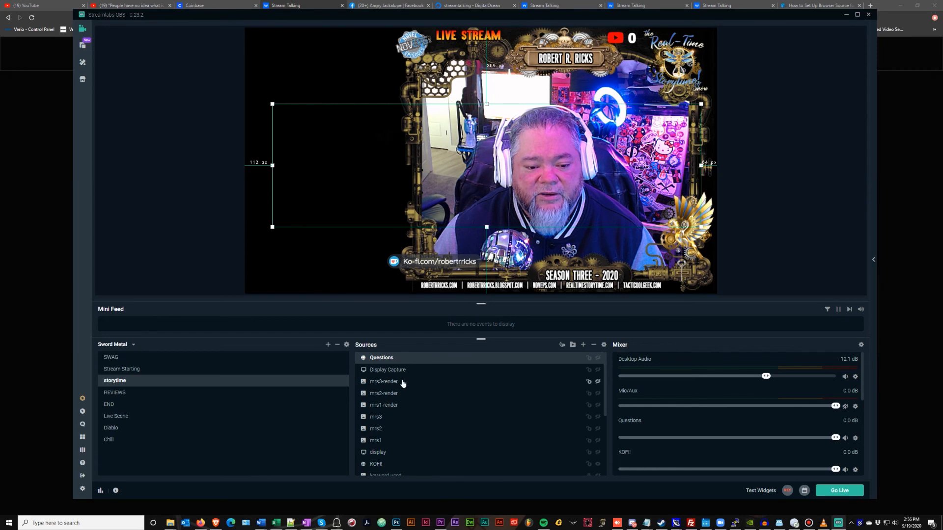
Preview the chart, ZydecoWorkout and Streamtalking sources one at a time, hiding each after it is shown.
scroll(403, 384, down, 3)
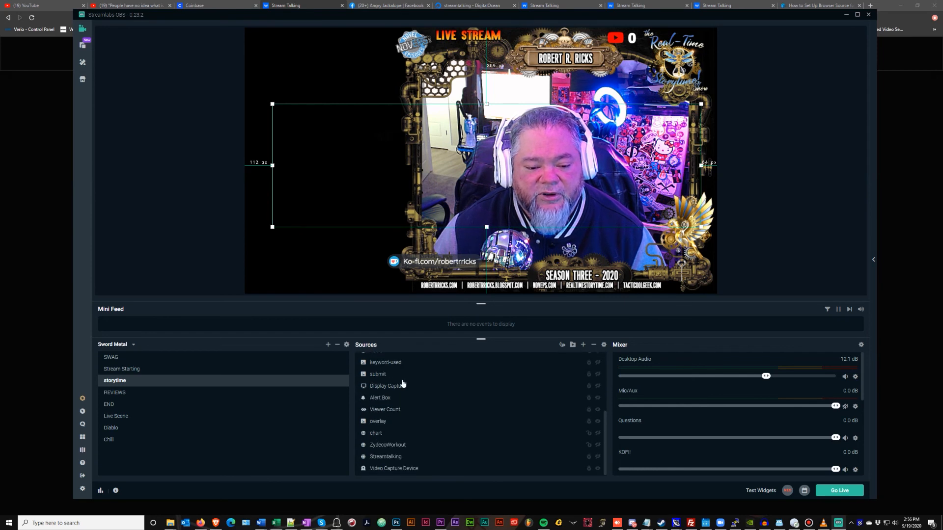
click(598, 434)
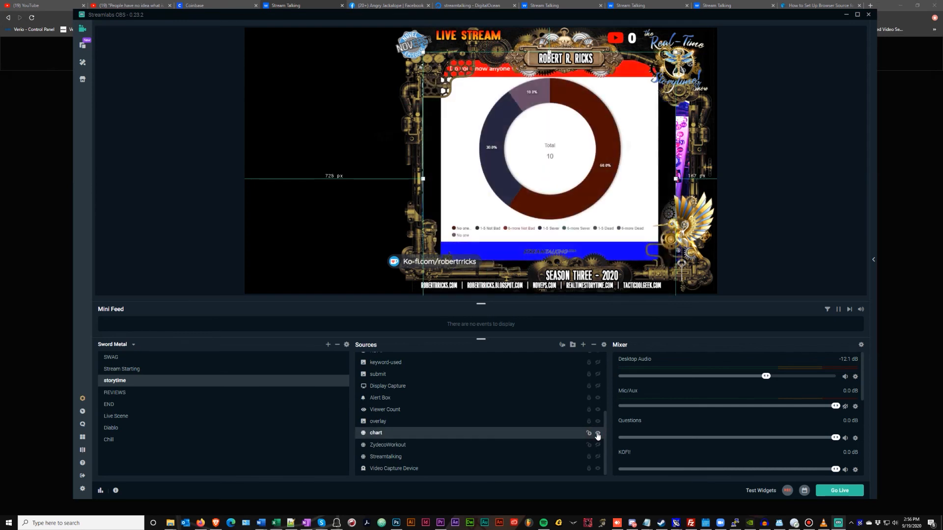
click(597, 434)
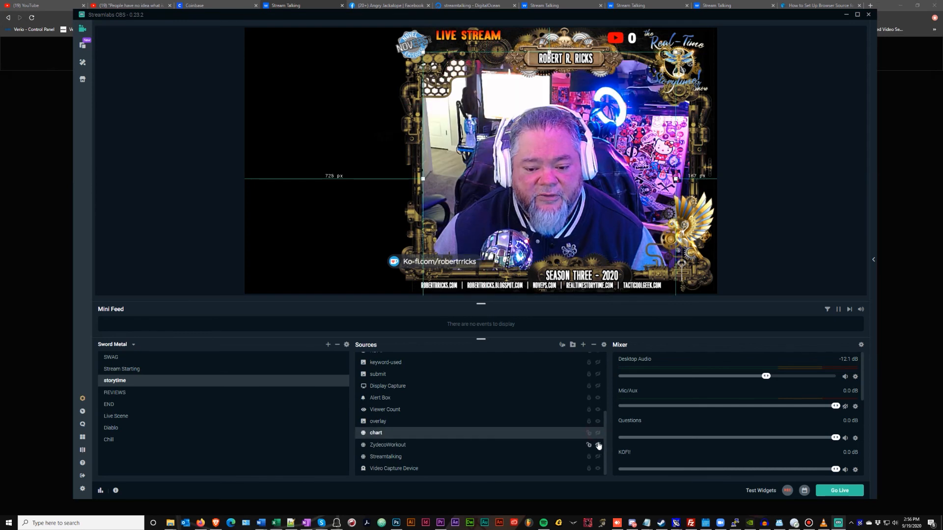
click(598, 445)
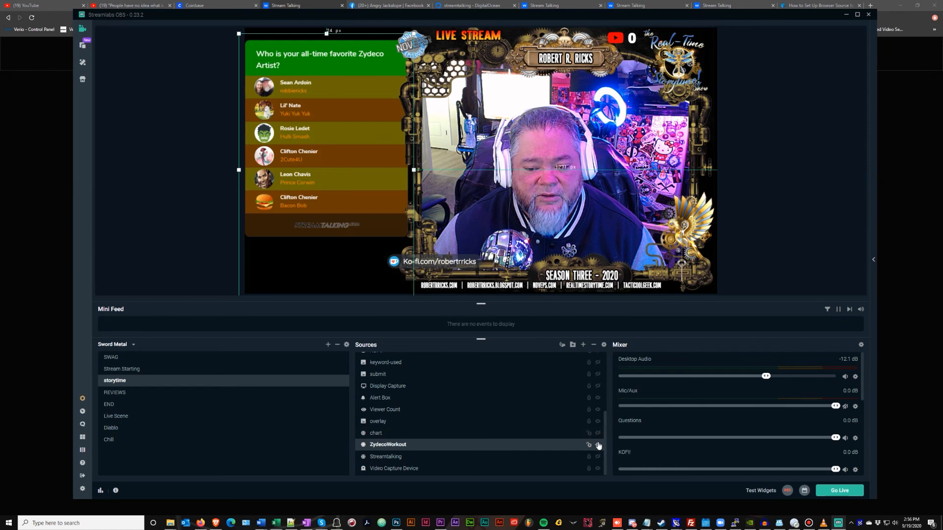
click(598, 445)
click(598, 456)
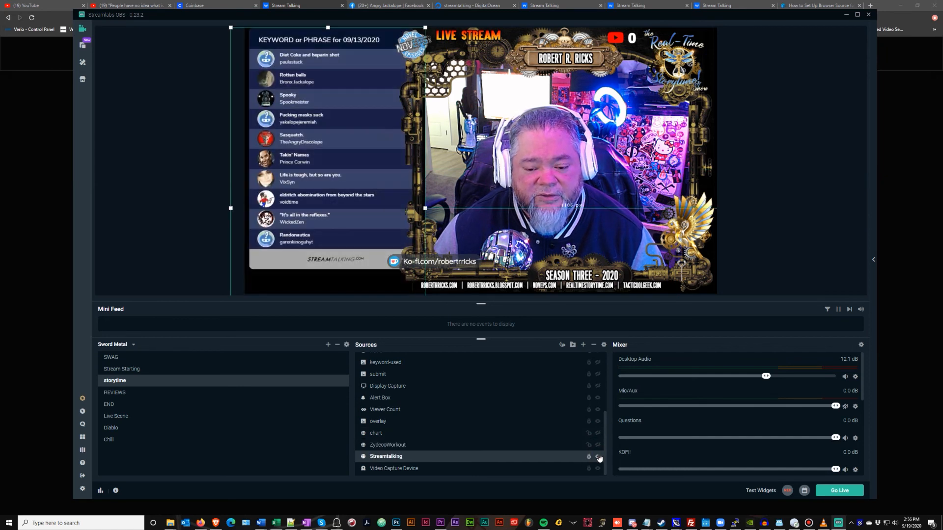
click(598, 457)
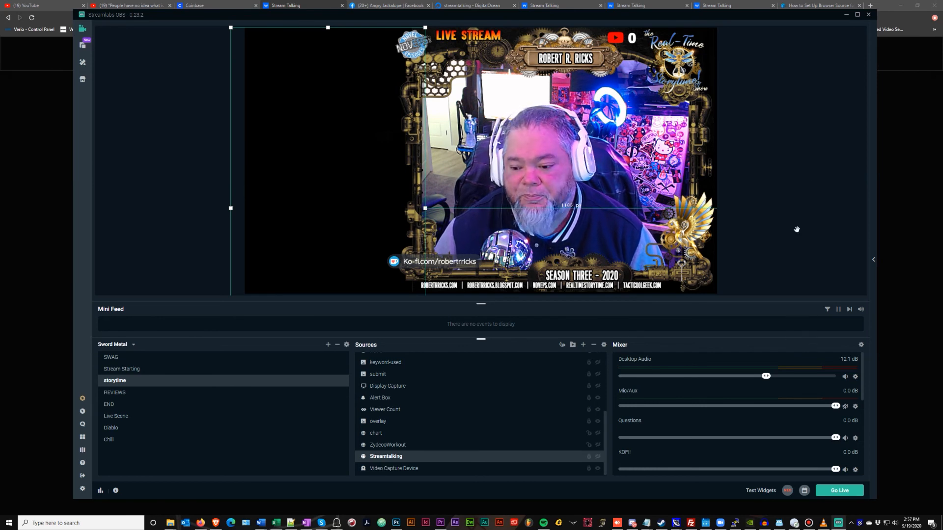
Minimize Streamlabs OBS, view the Angry Jackalope Show's edit page in StreamTalking, and return to My Streams.
click(848, 16)
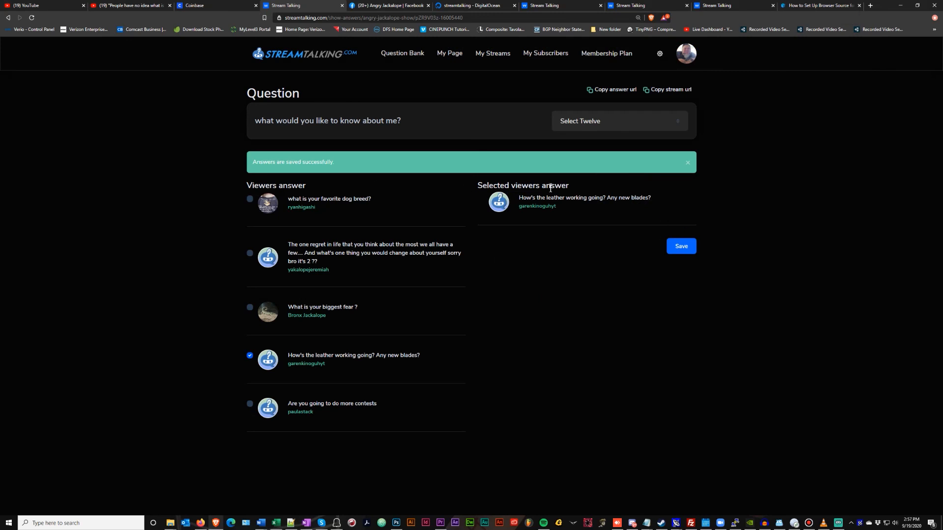
click(491, 54)
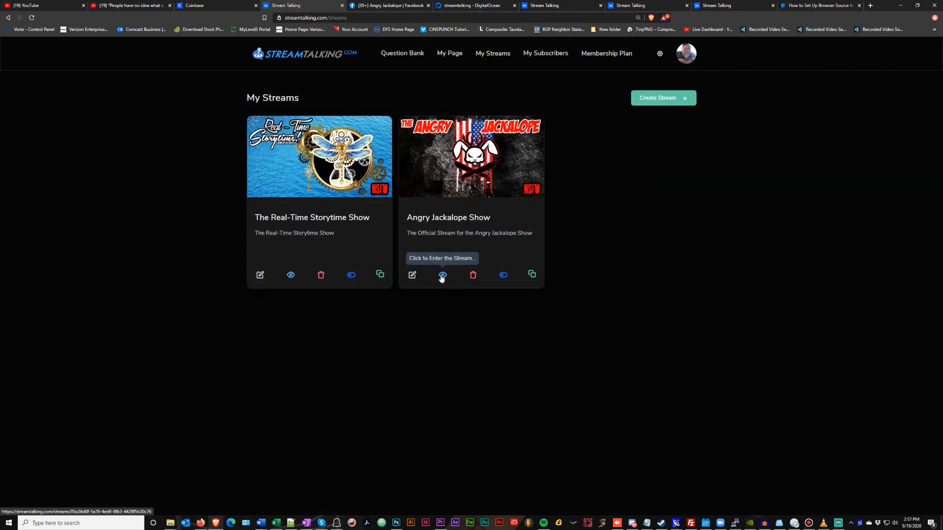
click(411, 276)
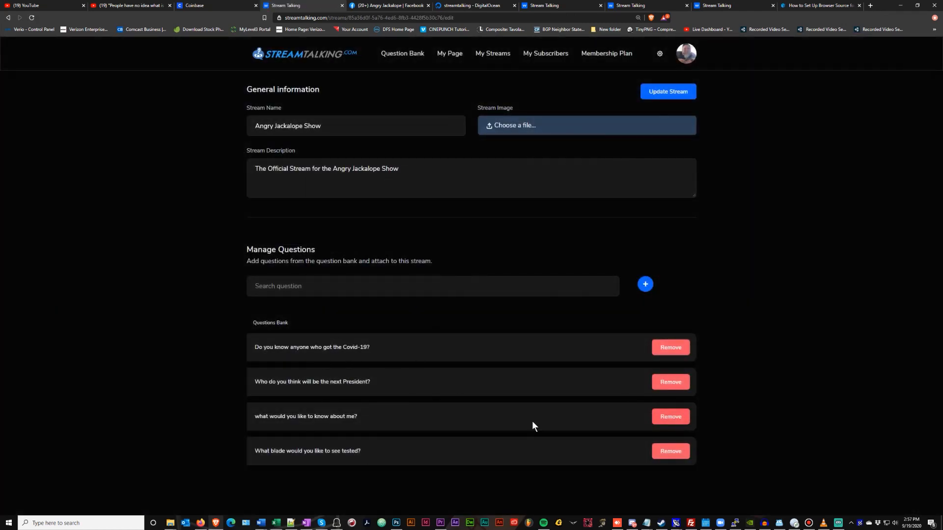
click(489, 53)
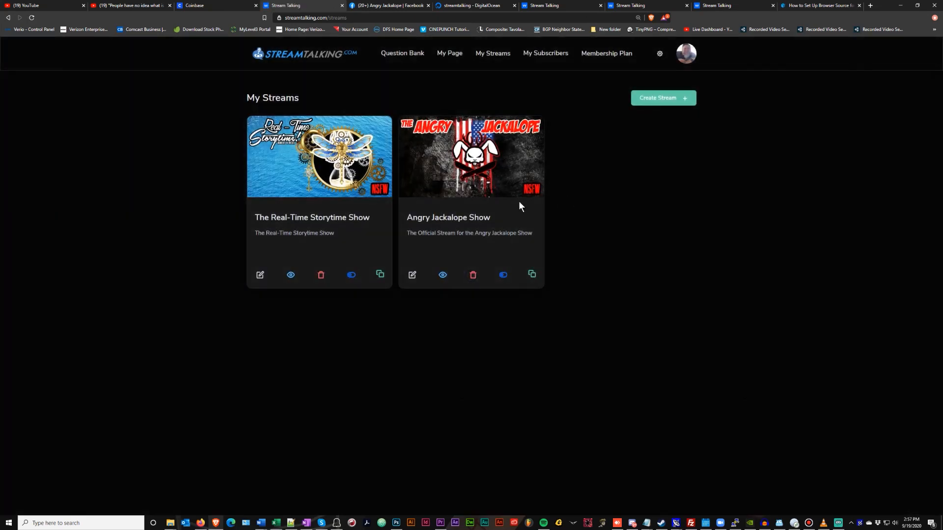
Enter the Angry Jackalope Show stream and end viewer answers for the "Do you know anyone who got the Covid-19?" question.
click(444, 276)
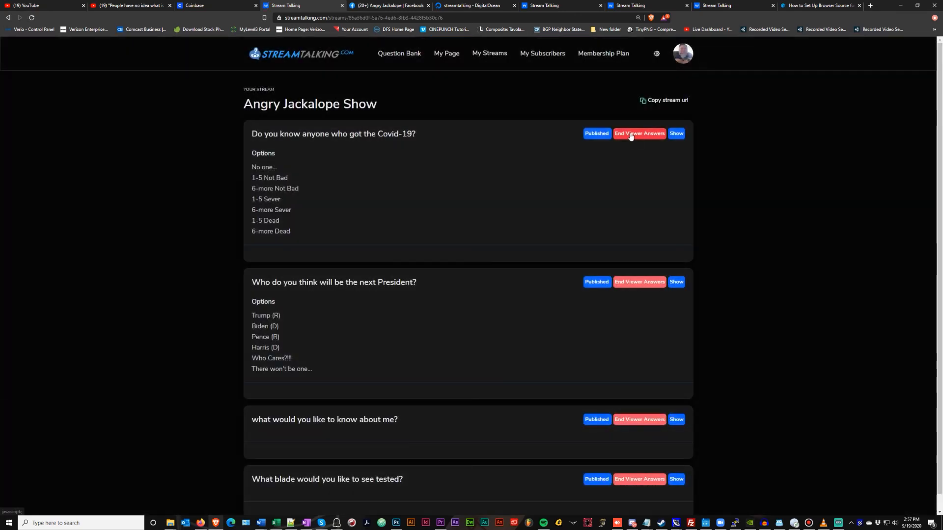
click(631, 134)
click(444, 322)
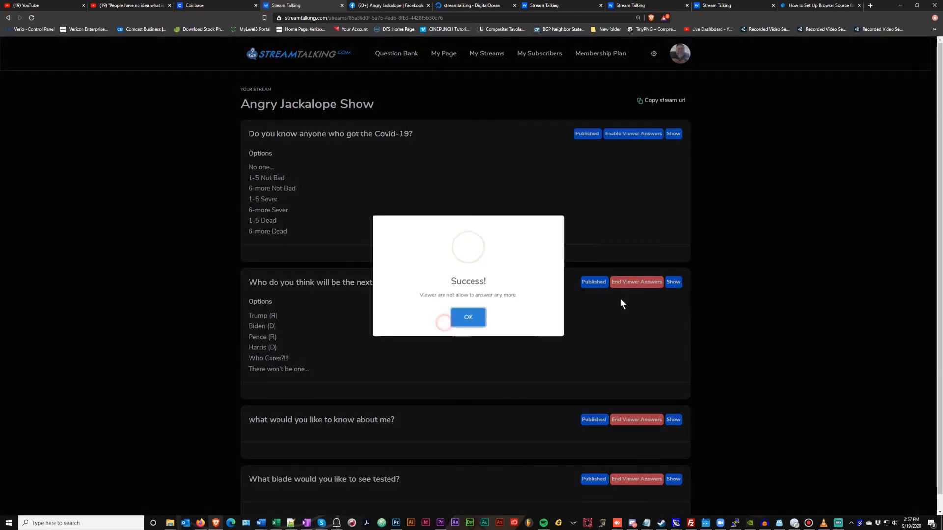
click(467, 321)
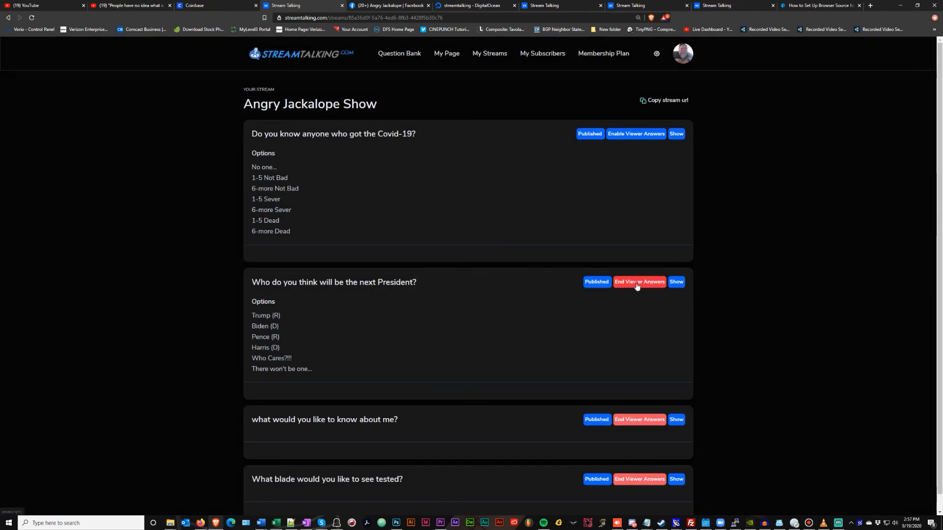
End viewer answers for "Who do you think will be the next President?" and "what would you like to know about me?".
click(625, 283)
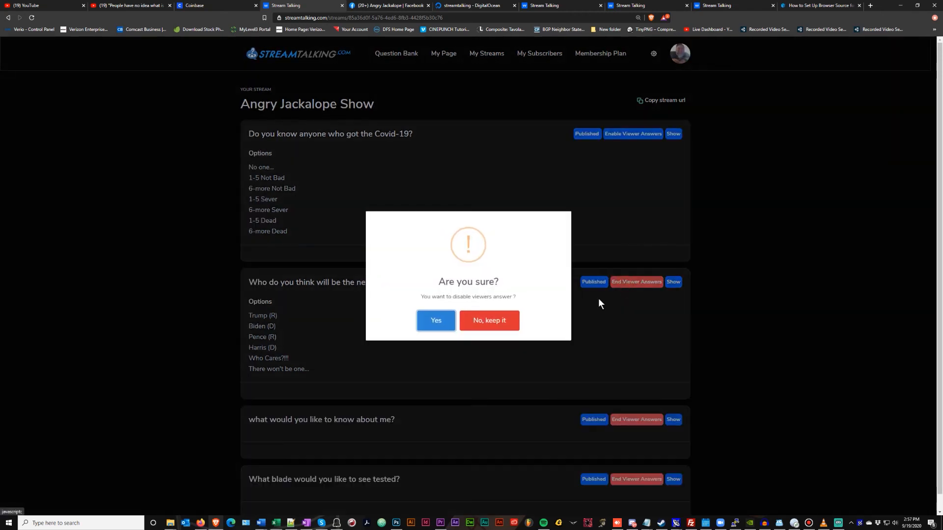
click(447, 325)
click(468, 321)
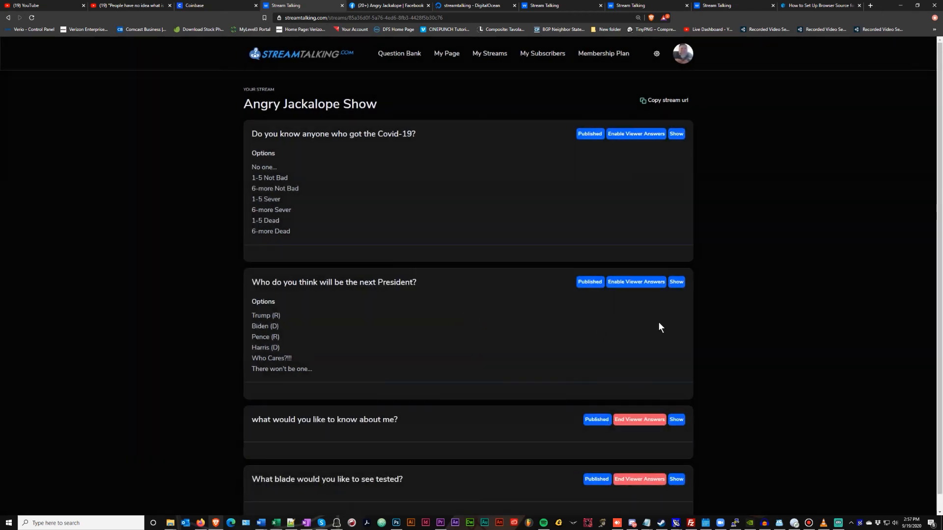
click(639, 421)
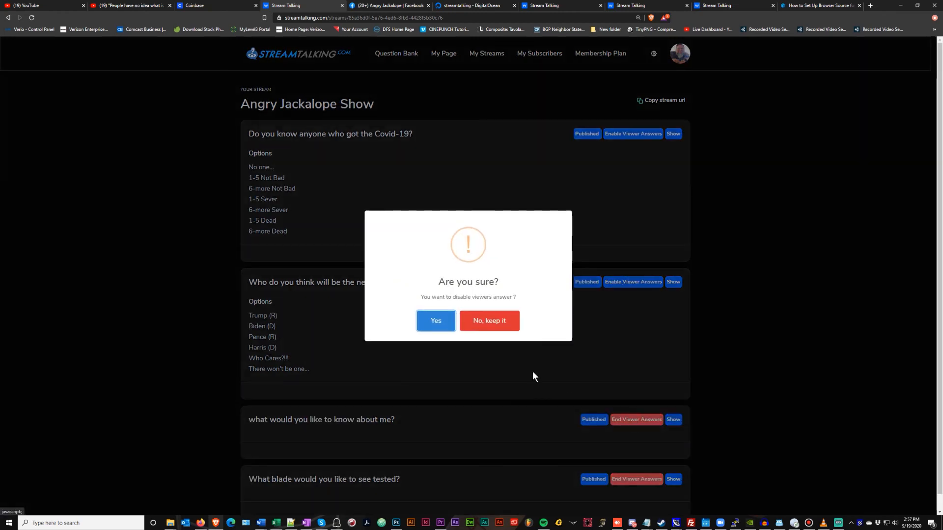
click(442, 323)
key(Return)
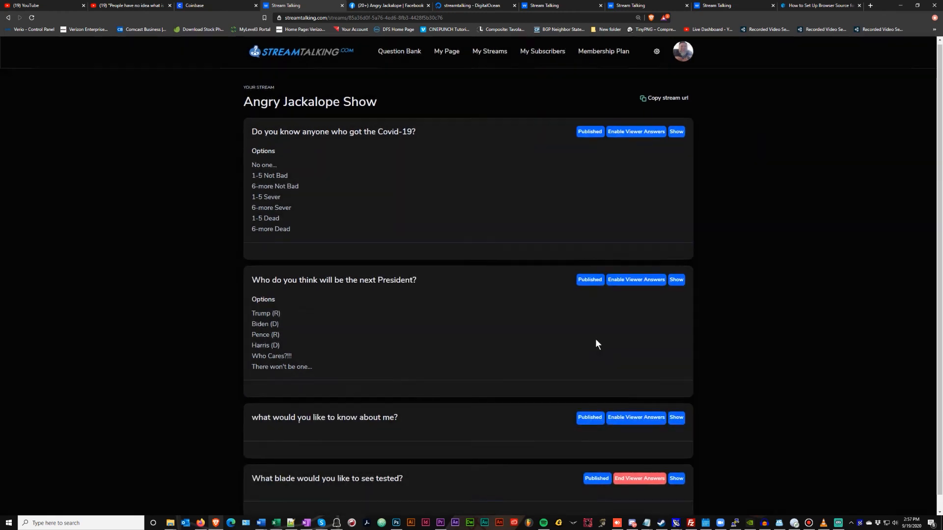
End viewer answers for the "What blade would you like to see tested?" question.
scroll(597, 343, down, 1)
click(635, 464)
click(451, 326)
key(Return)
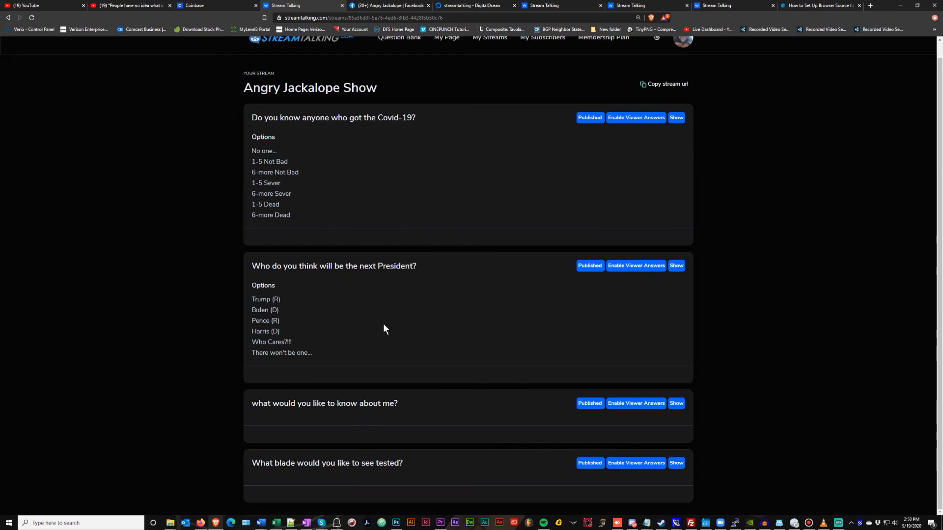
Enable viewer answers again for "What blade would you like to see tested?" and "what would you like to know about me?".
click(621, 463)
click(431, 318)
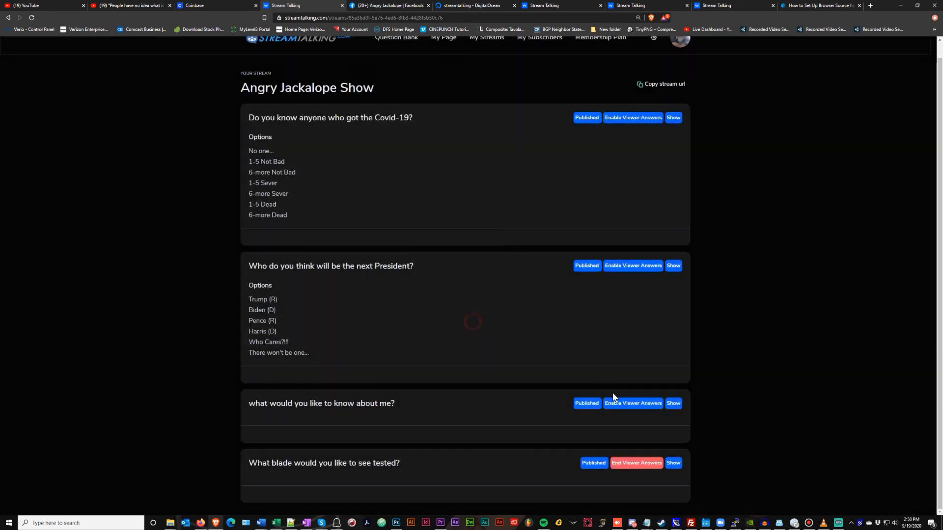
click(612, 395)
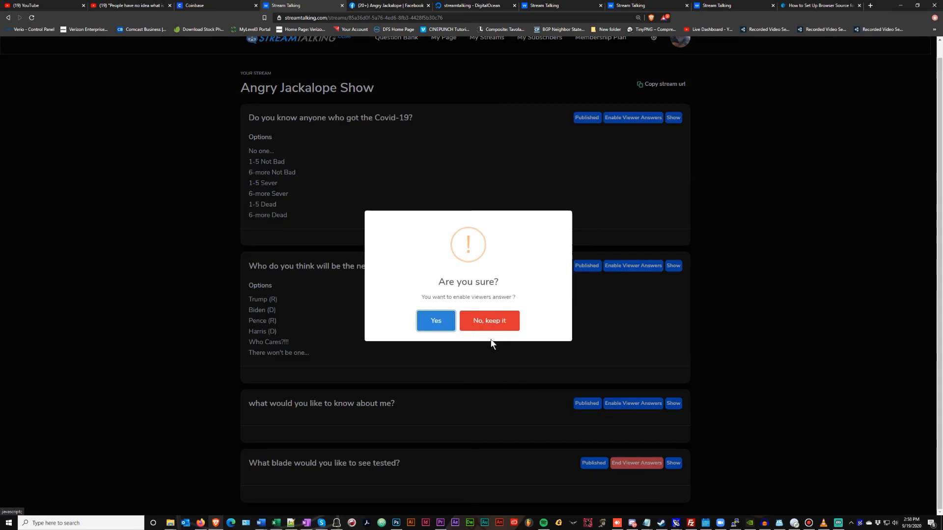
click(431, 319)
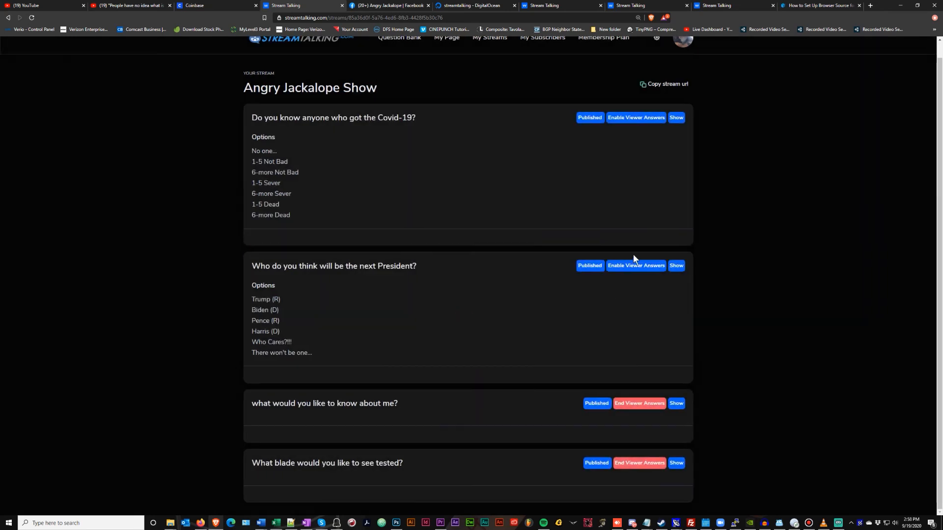
Enable viewer answers again for the next-President and Covid-19 questions, and show the Covid-19 question's answers.
click(634, 266)
click(454, 318)
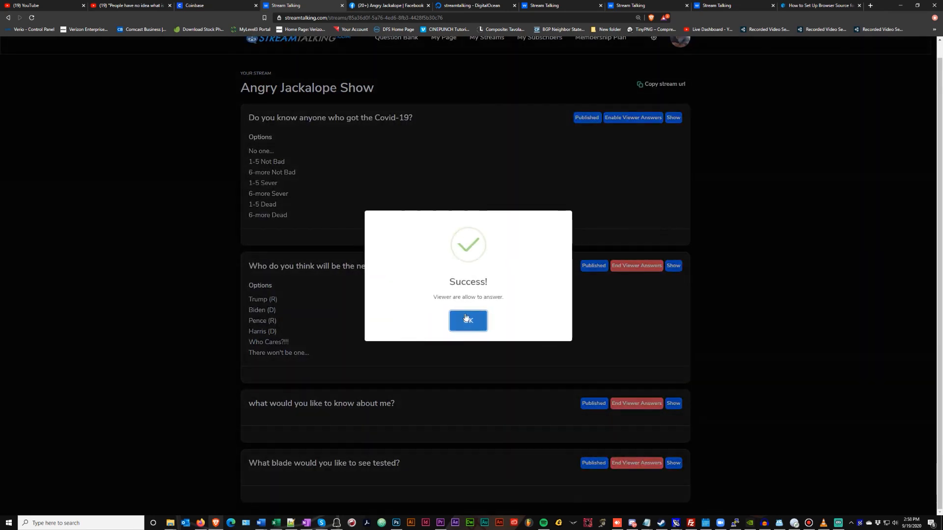
click(617, 120)
click(432, 322)
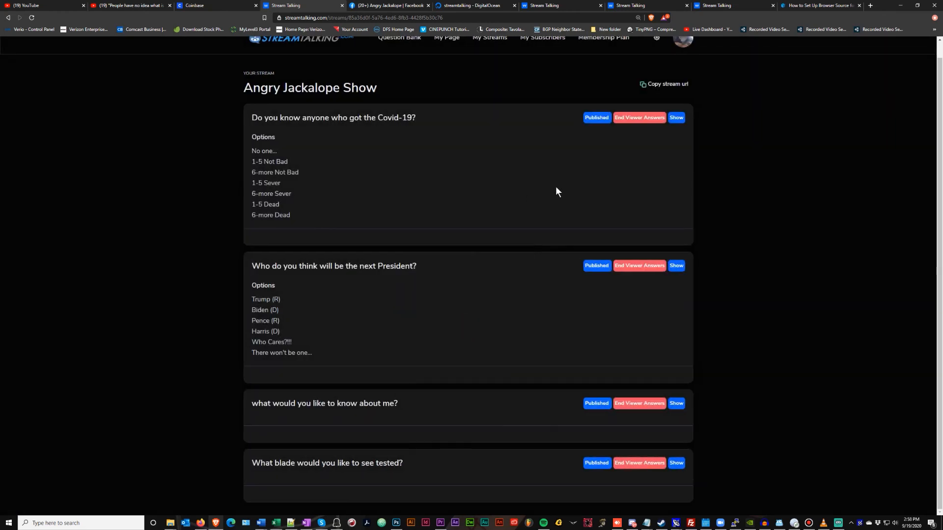
click(676, 119)
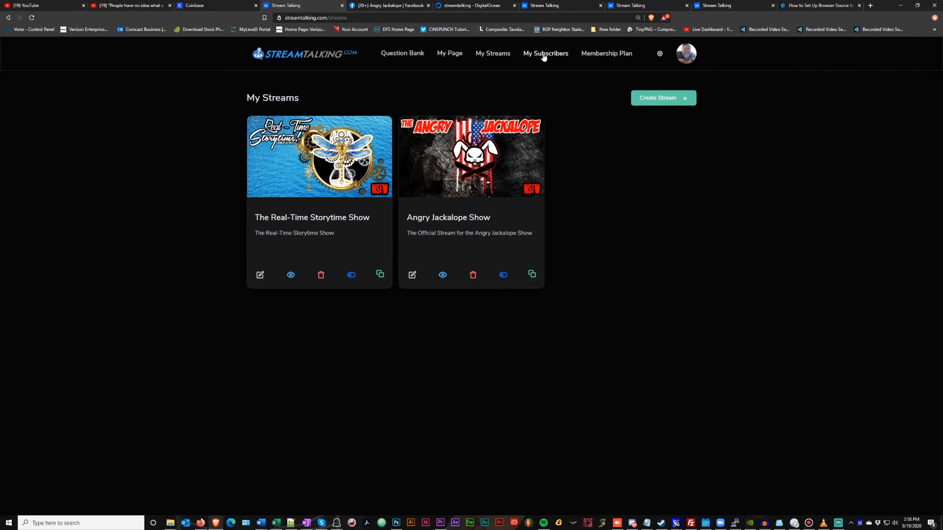
Open My Subscribers, show 100 entries per page, and look through the whole subscriber list.
click(542, 54)
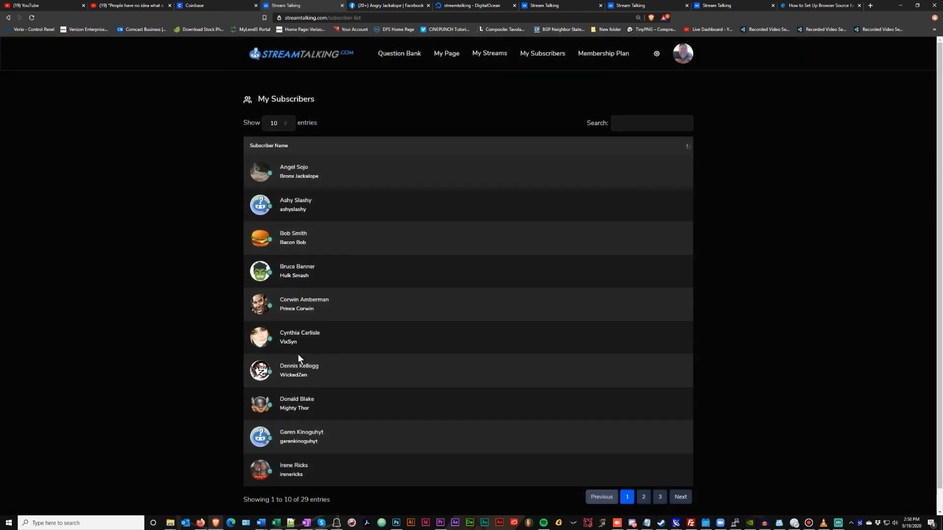
scroll(298, 353, down, 1)
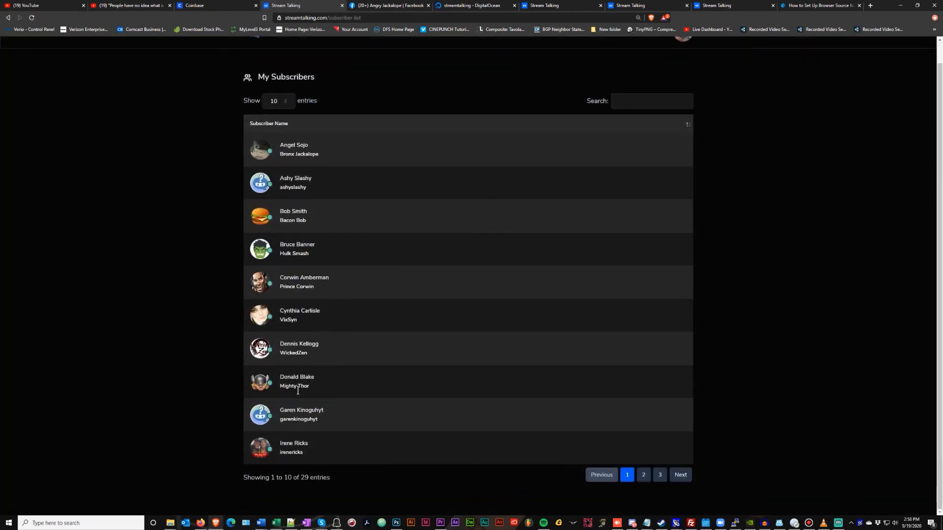
click(285, 99)
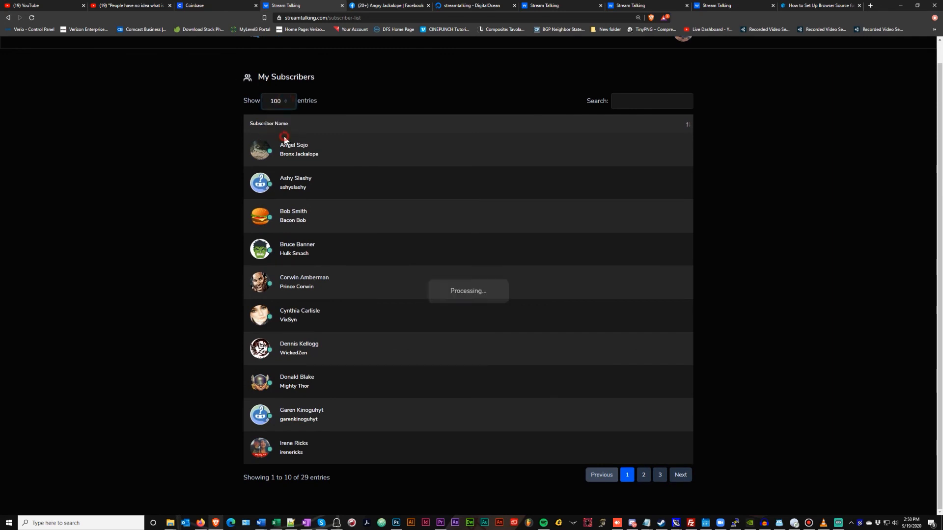
click(283, 137)
scroll(365, 174, down, 10)
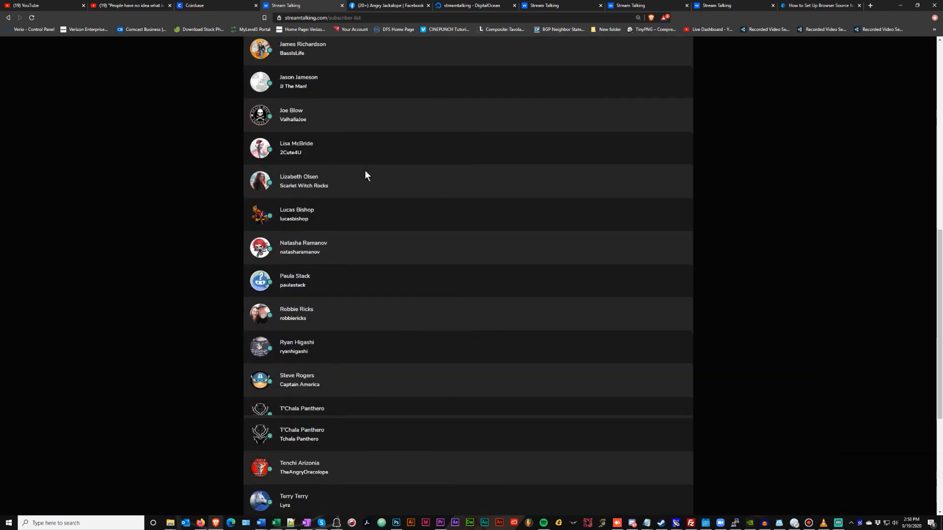
scroll(364, 170, down, 2)
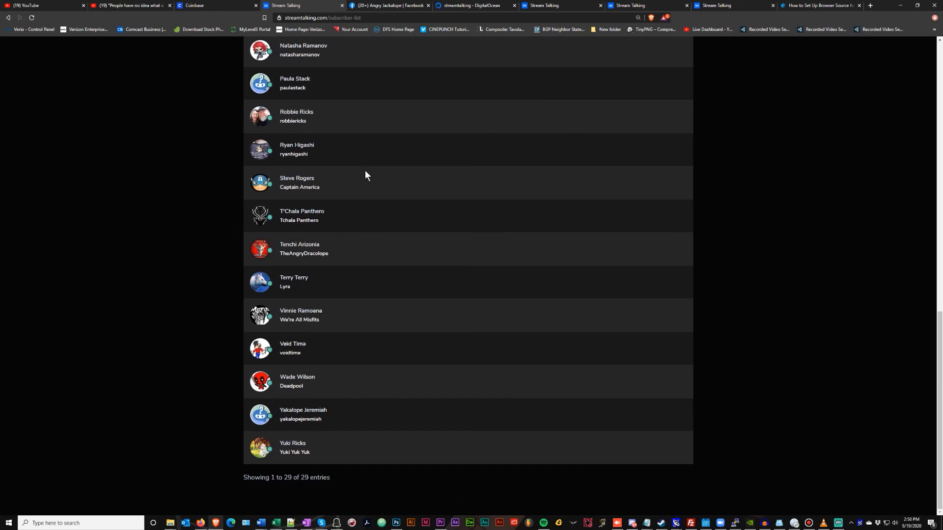
scroll(365, 169, up, 12)
View the Question Bank and Membership Plan pages, and return to the home overview with the StreamTalking.com guides.
click(399, 54)
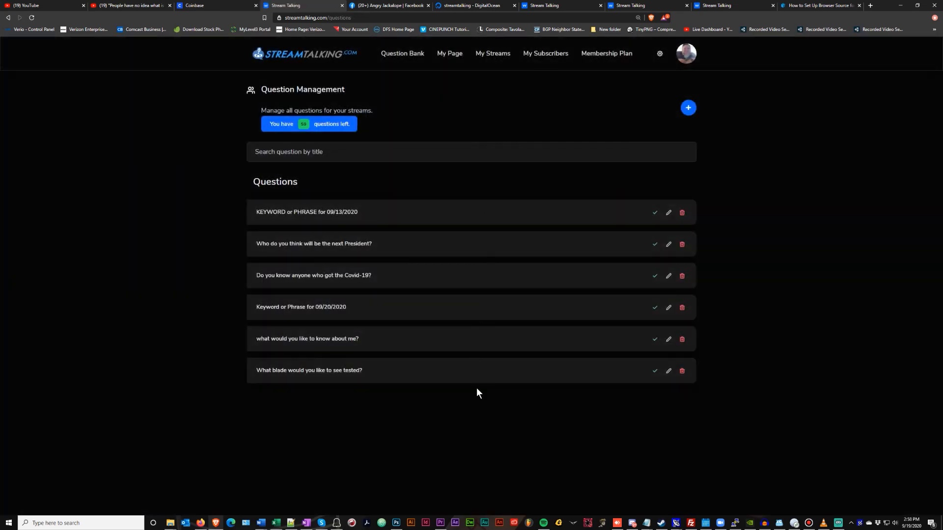
click(610, 54)
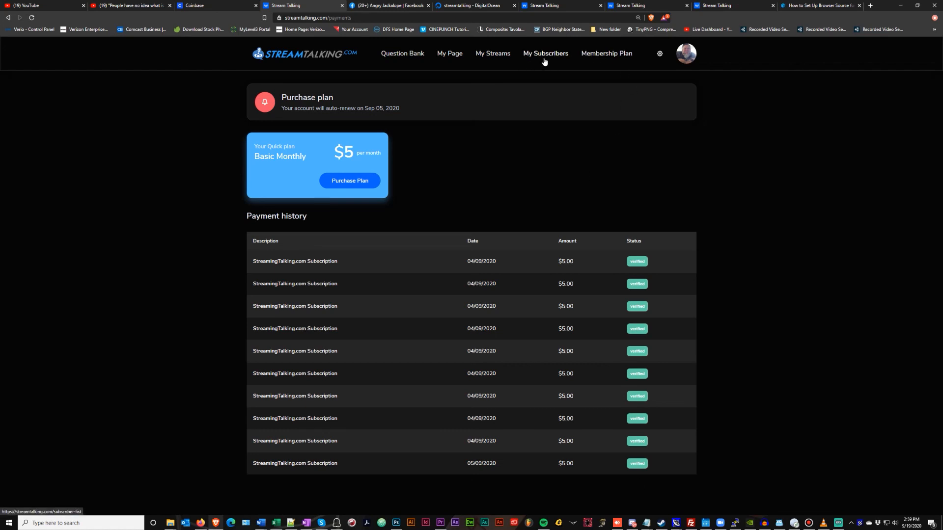
click(353, 55)
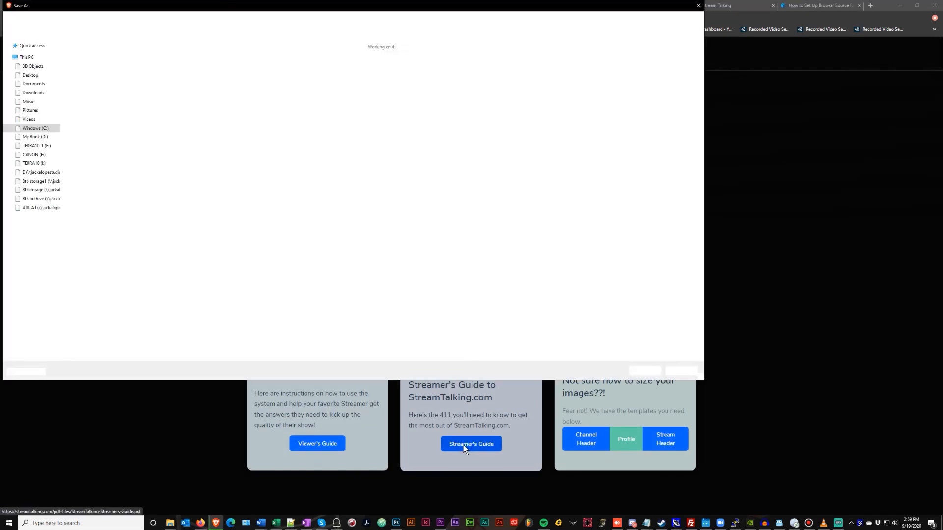
Download the Streamer's Guide PDF and the Profile image template into the PROJECTS folder.
click(639, 371)
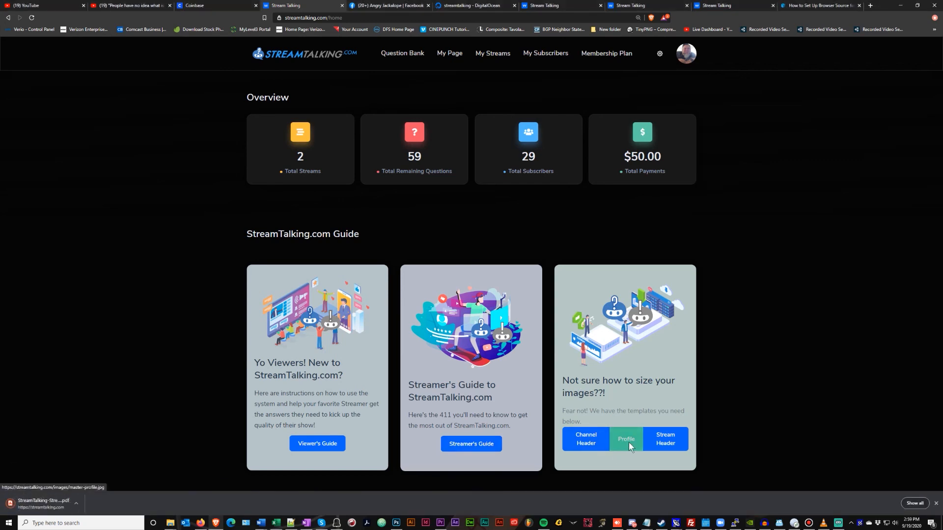
click(629, 442)
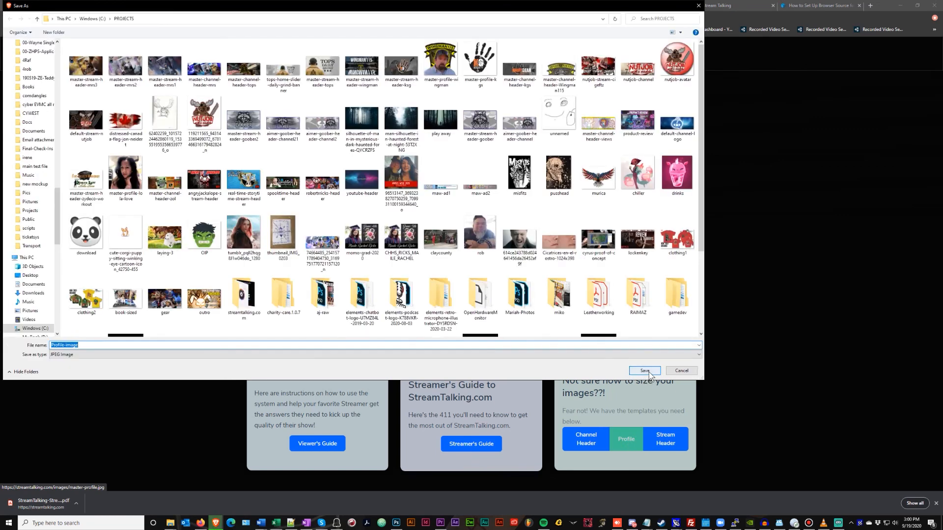
click(644, 371)
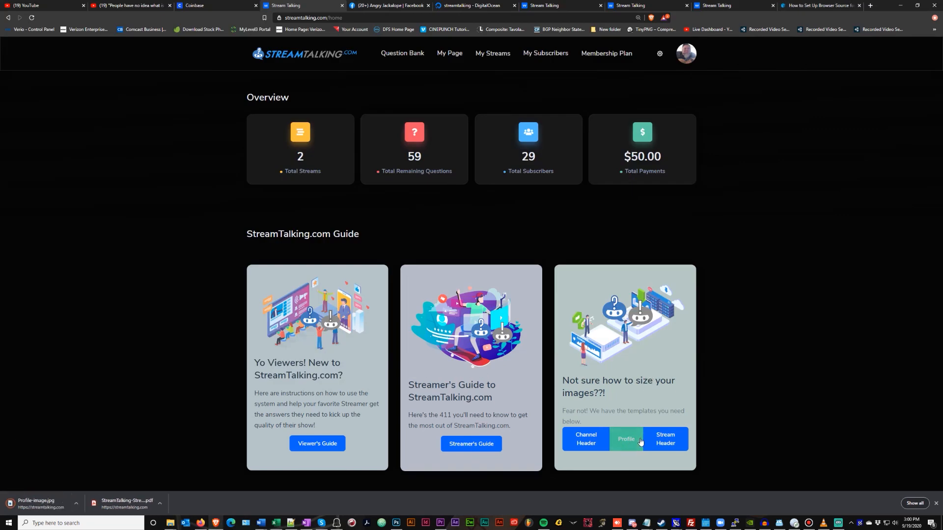
Download the Channel Header and Stream Header image templates.
click(593, 440)
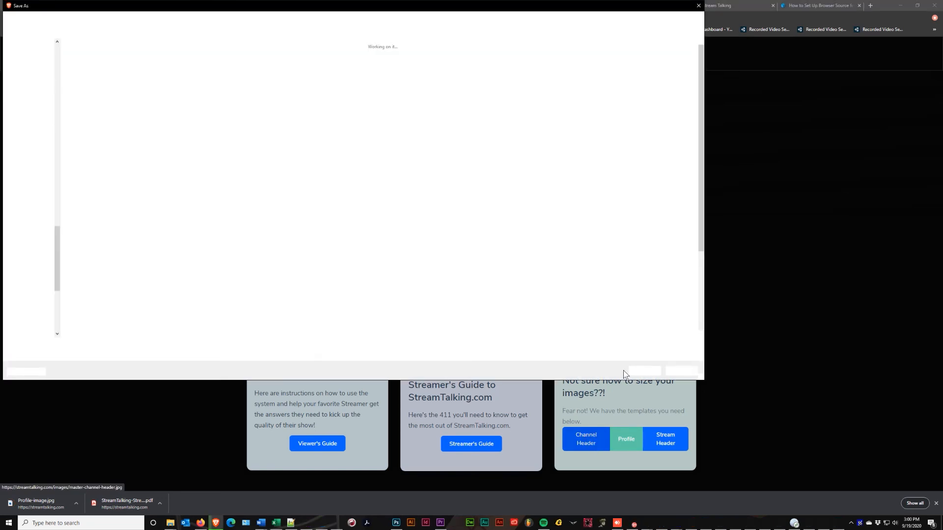
click(644, 371)
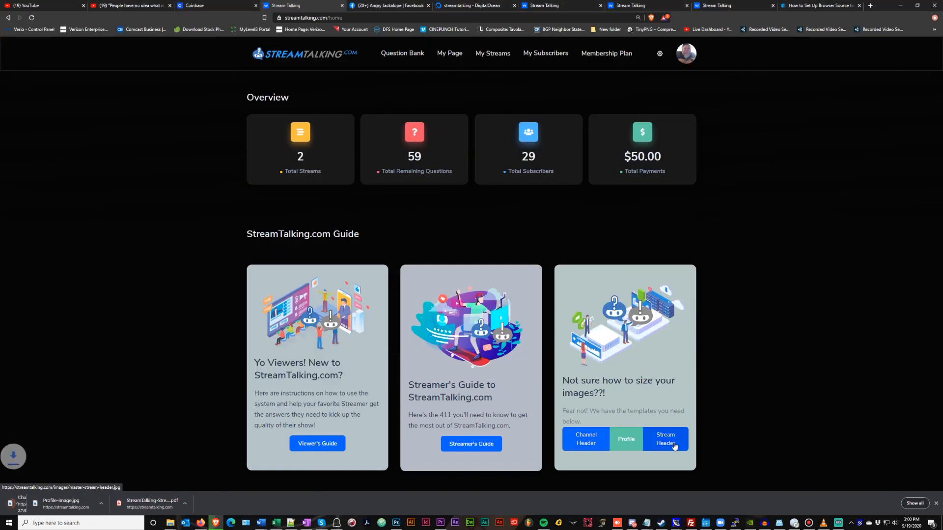
click(675, 445)
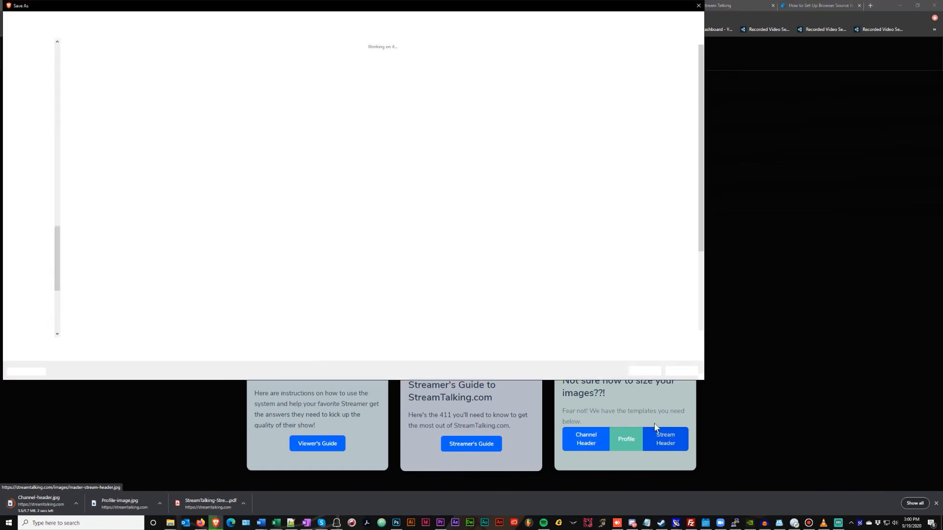
click(643, 372)
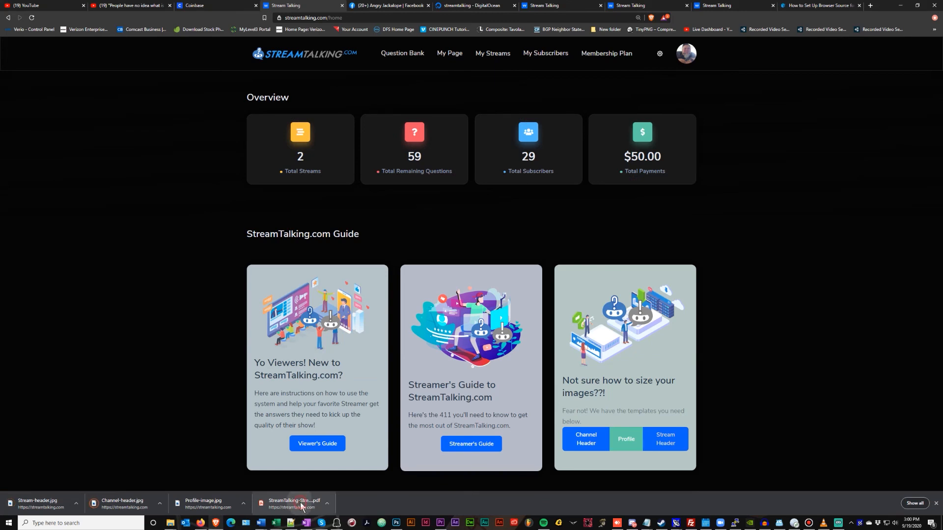
Open the downloaded Streamer's Guide PDF and read through it from the cover to page 15.
click(300, 501)
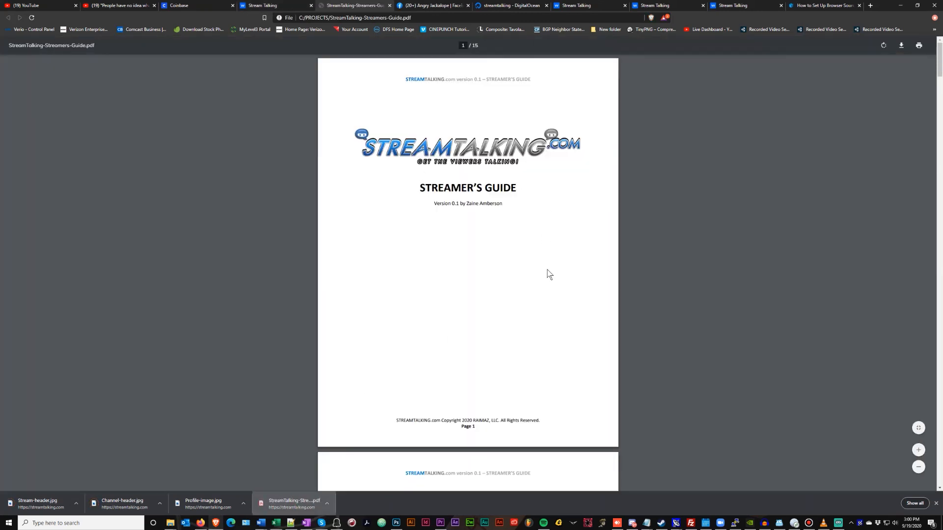
scroll(548, 274, down, 9)
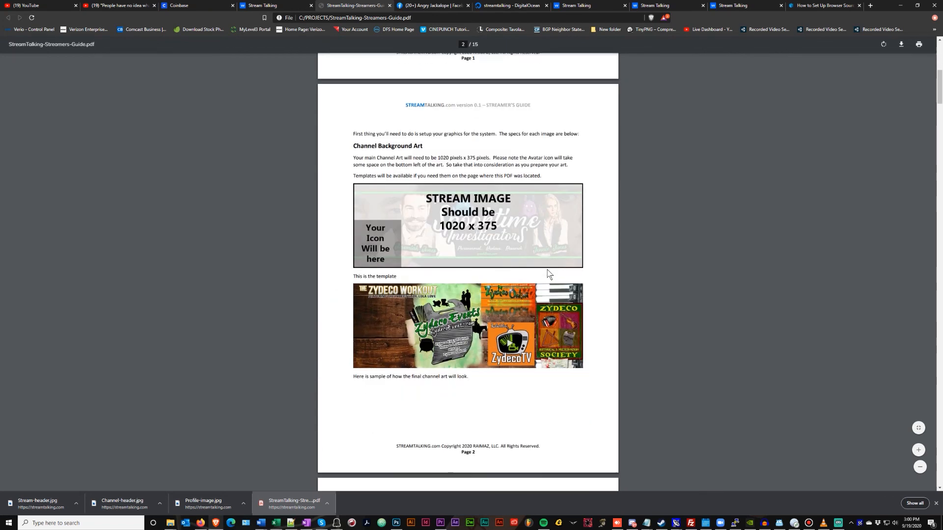
scroll(489, 243, down, 5)
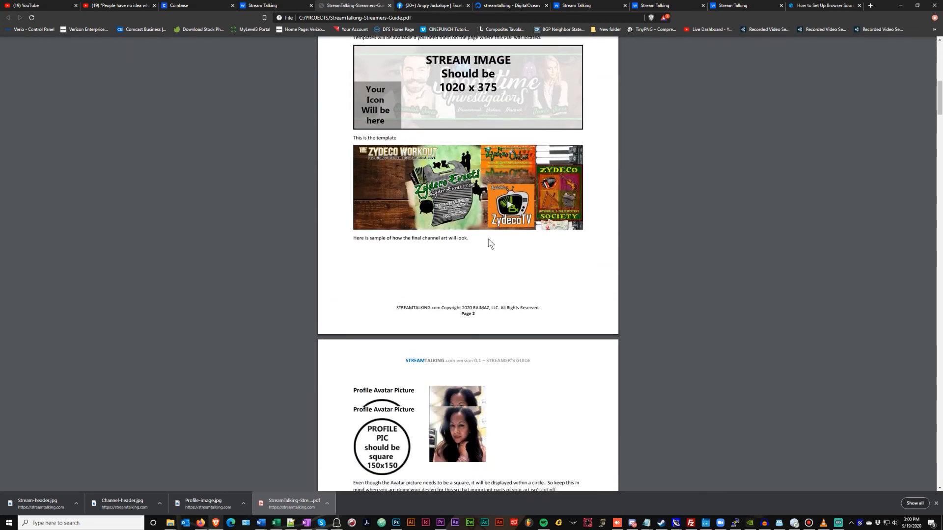
scroll(488, 243, down, 10)
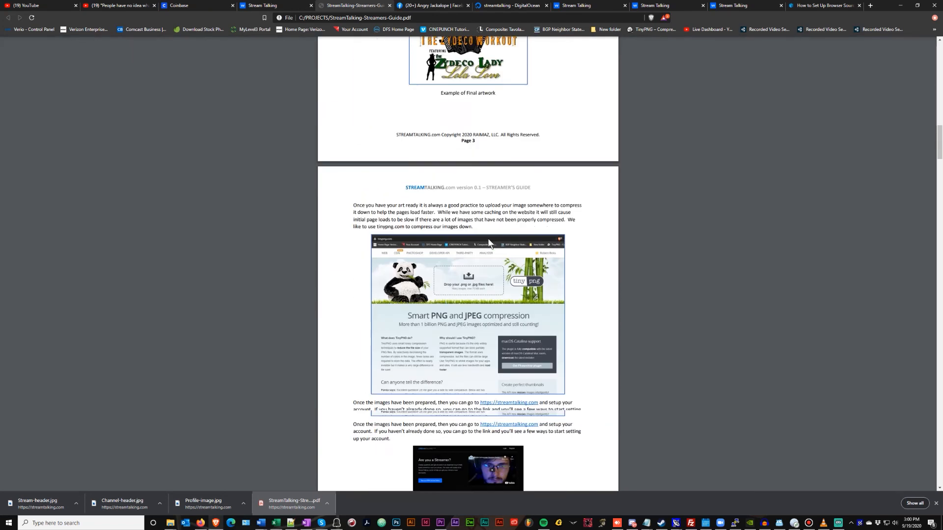
scroll(482, 196, down, 7)
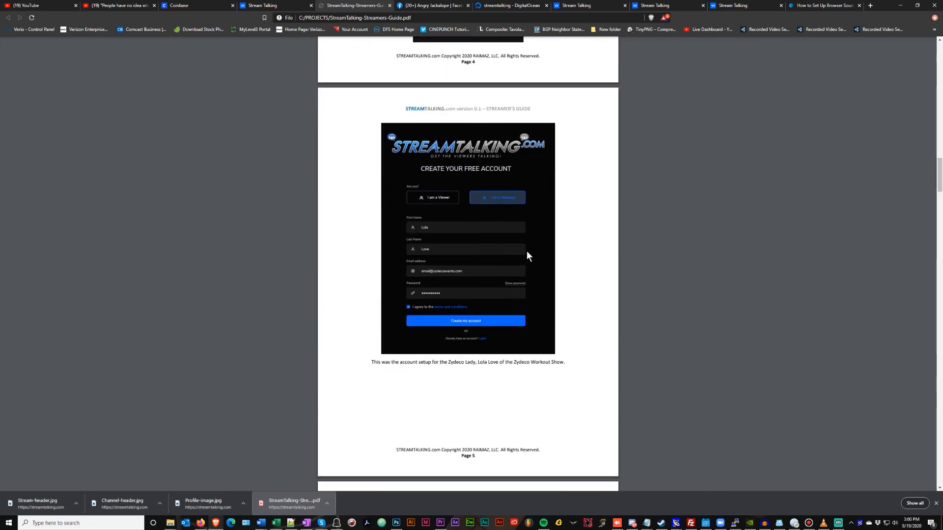
scroll(544, 266, down, 9)
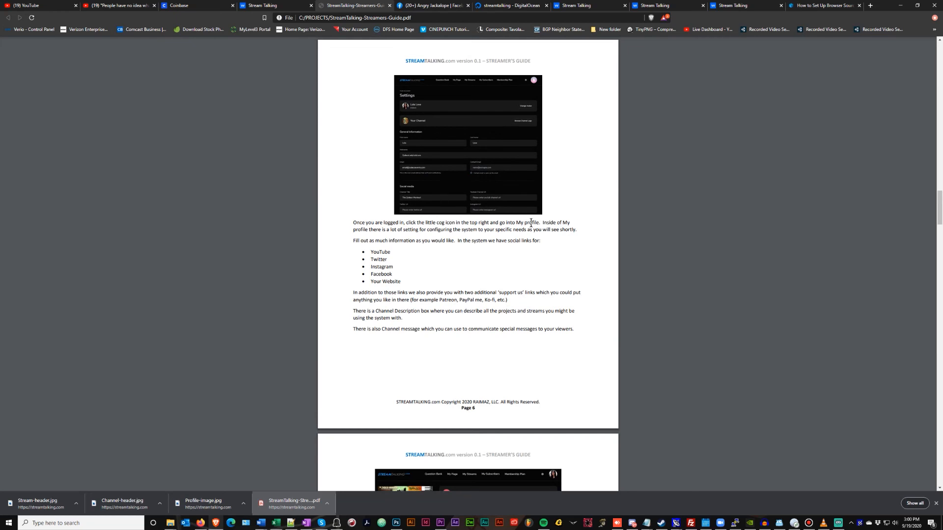
scroll(527, 217, down, 8)
scroll(515, 237, down, 8)
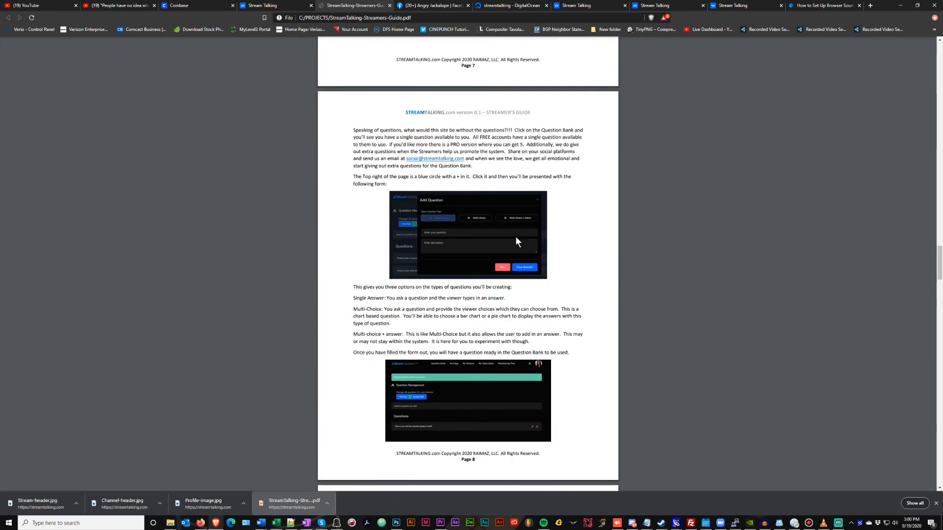
scroll(515, 236, down, 6)
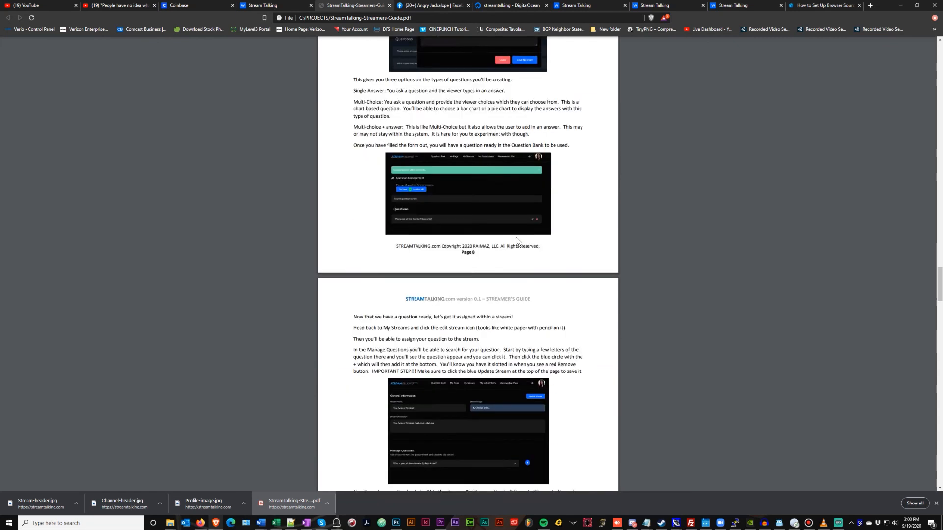
scroll(515, 239, down, 12)
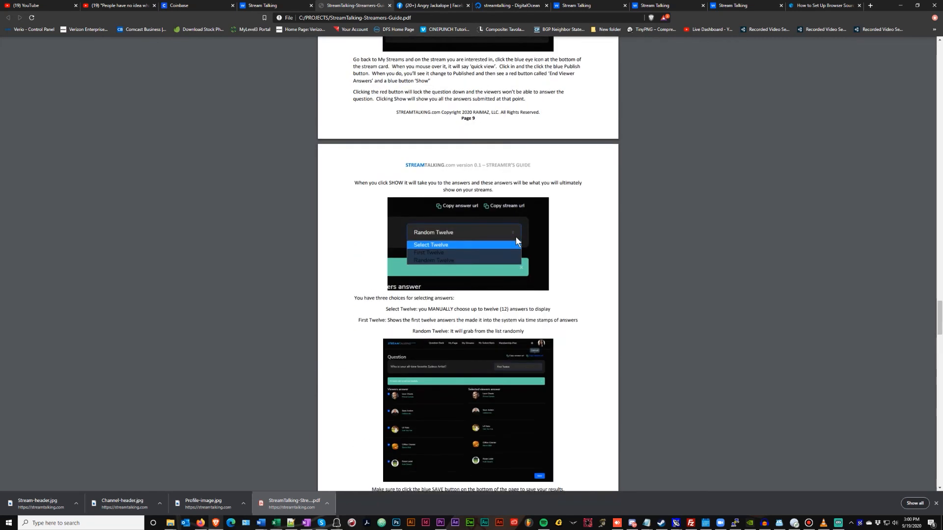
scroll(516, 240, down, 9)
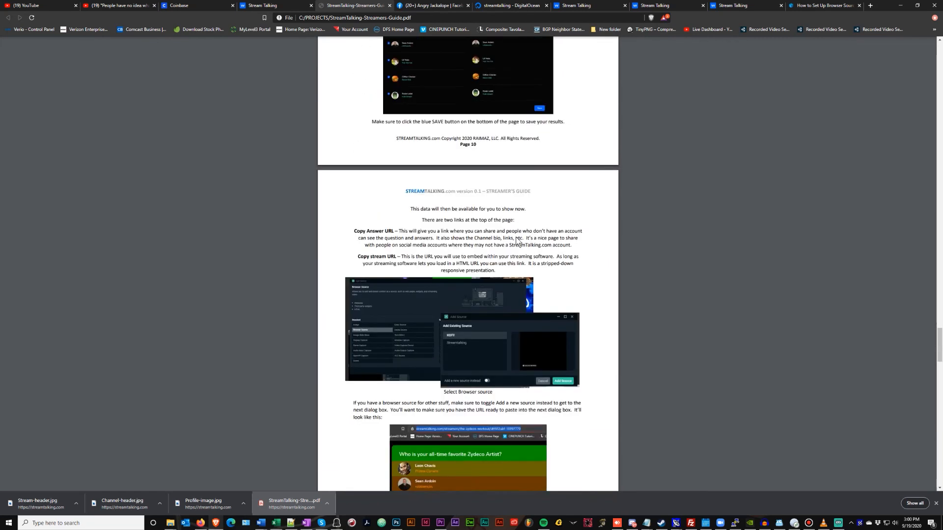
scroll(515, 236, down, 10)
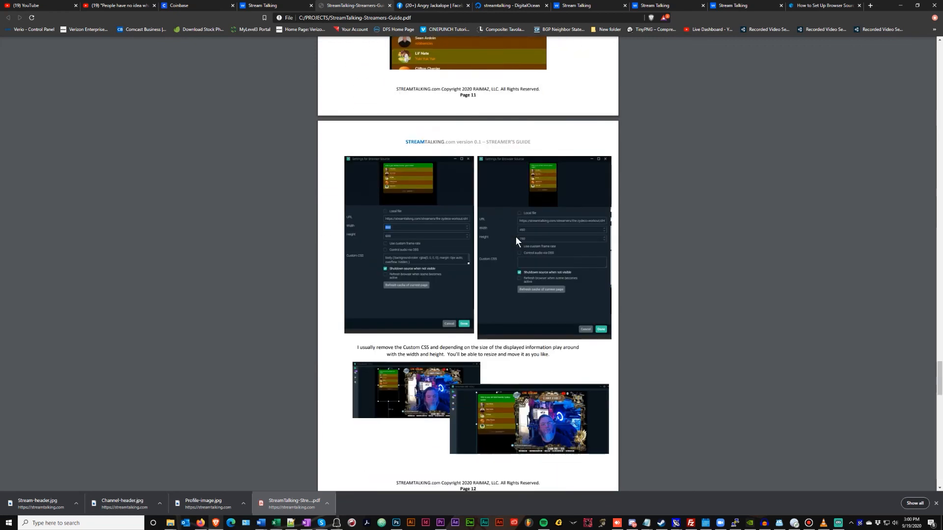
scroll(516, 237, down, 10)
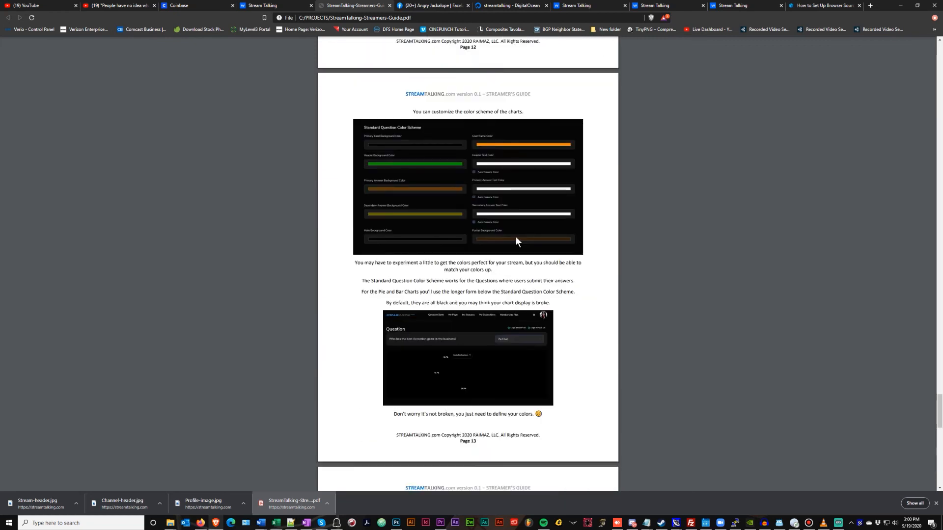
scroll(515, 240, down, 12)
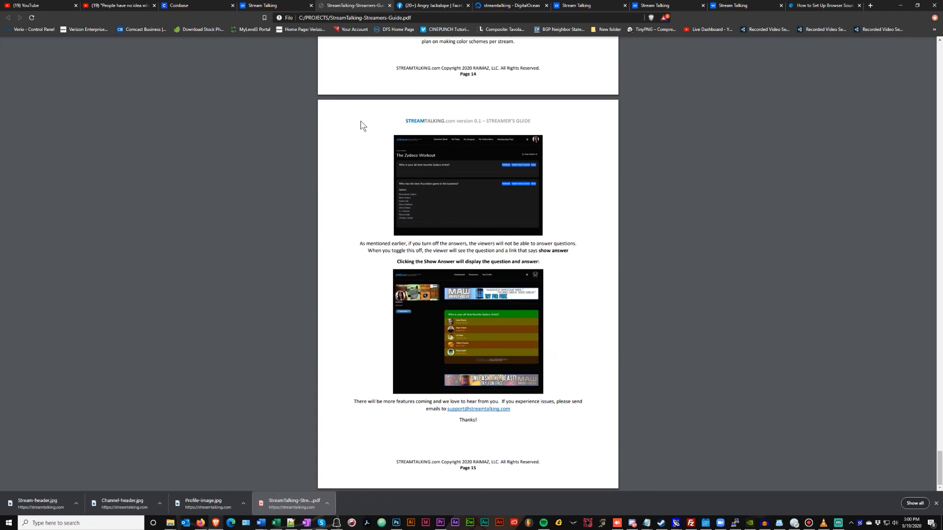
Close the Streamer's Guide PDF, then open the downloaded Profile-image.jpg template to view it and close it again.
click(390, 5)
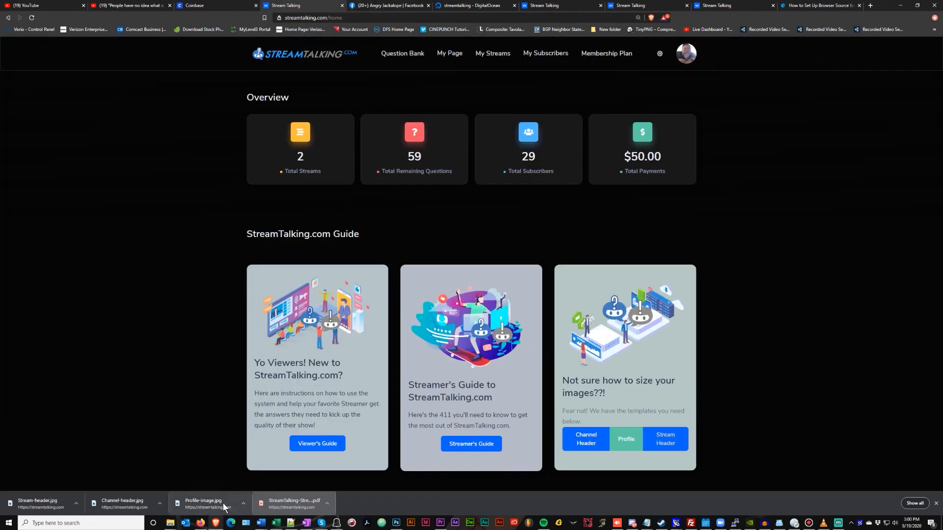
click(208, 502)
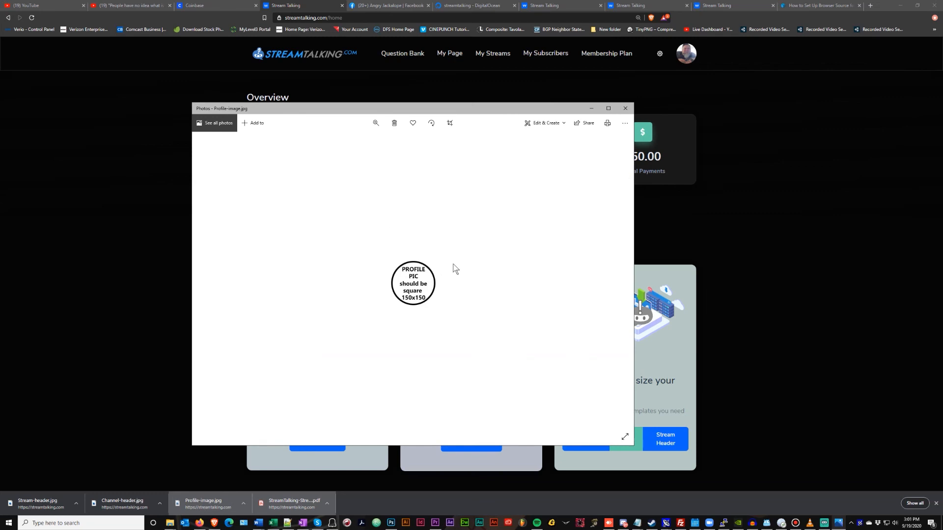
click(626, 108)
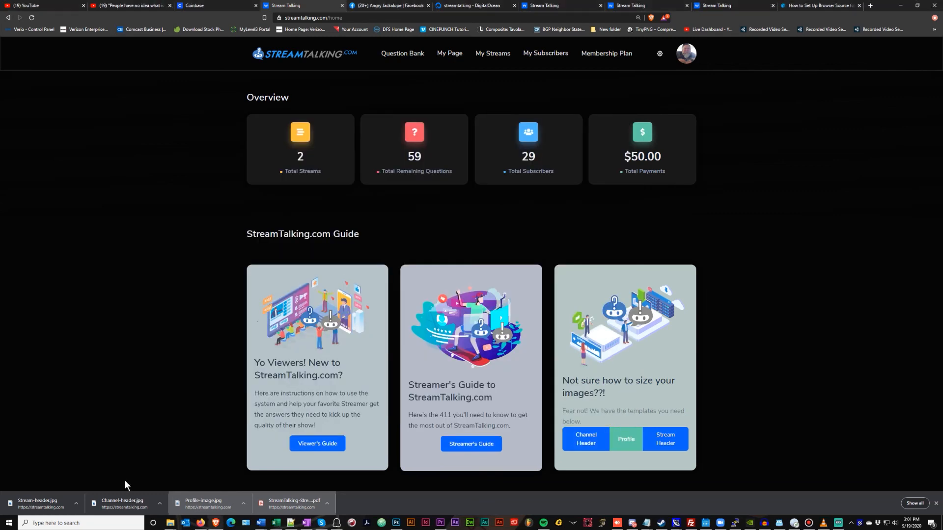
View the downloaded Channel-header.jpg and Stream-header.jpg templates one after the other, closing each after viewing.
click(124, 504)
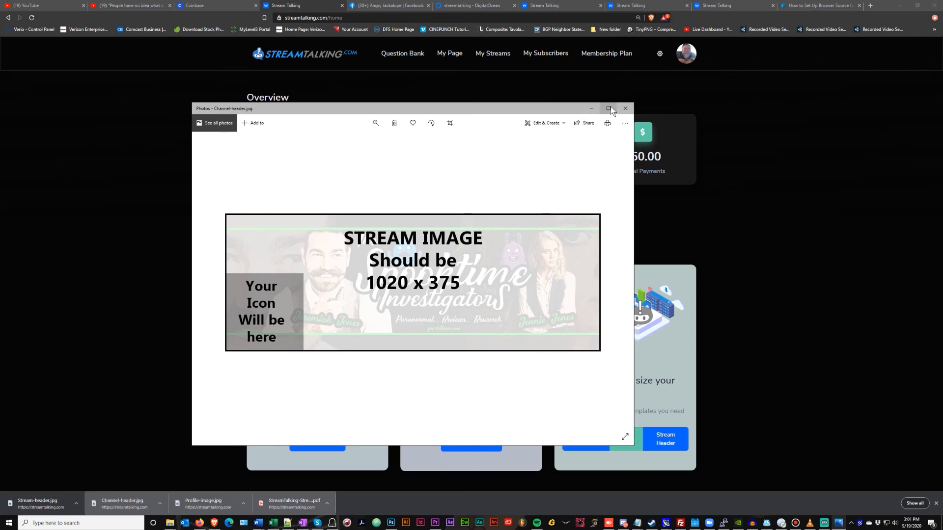
click(625, 108)
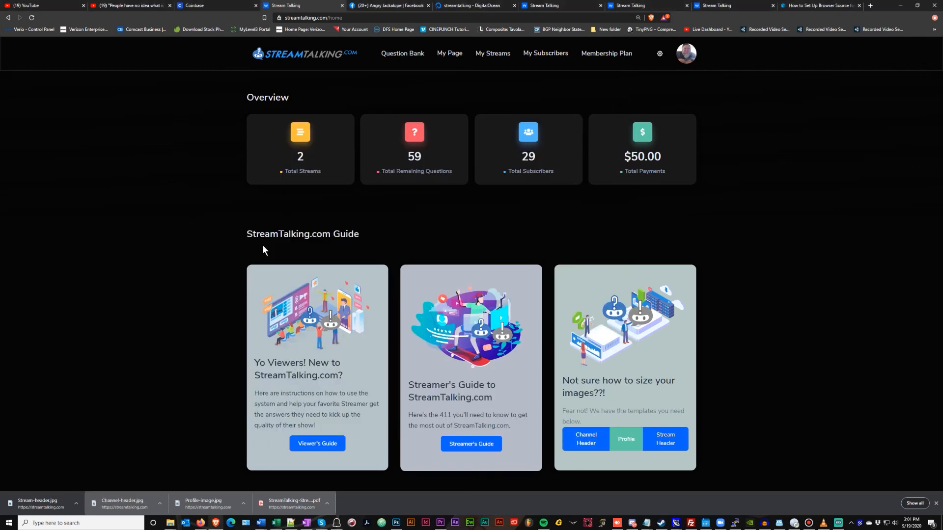
click(31, 502)
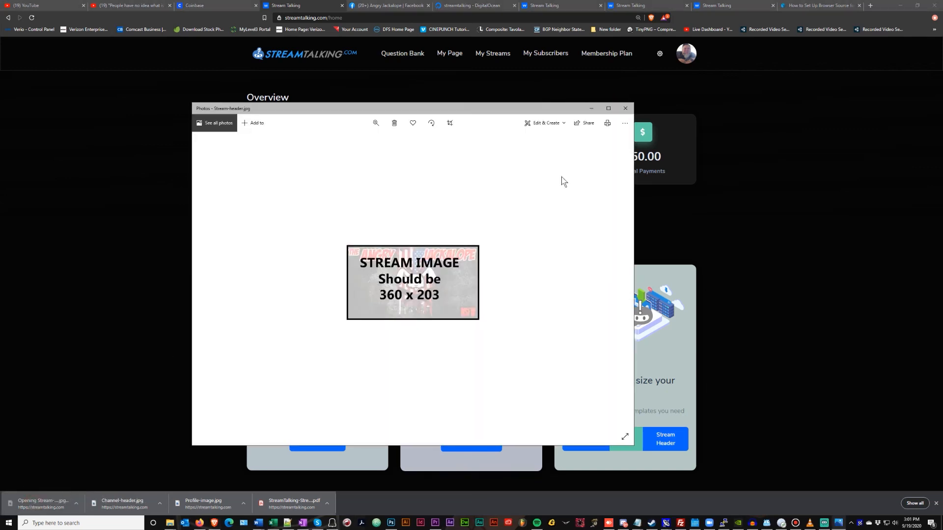
click(625, 108)
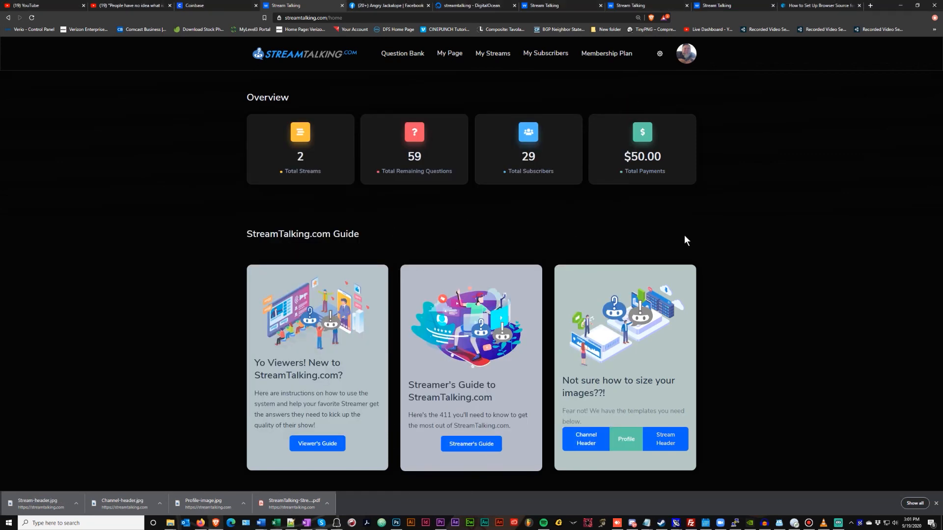